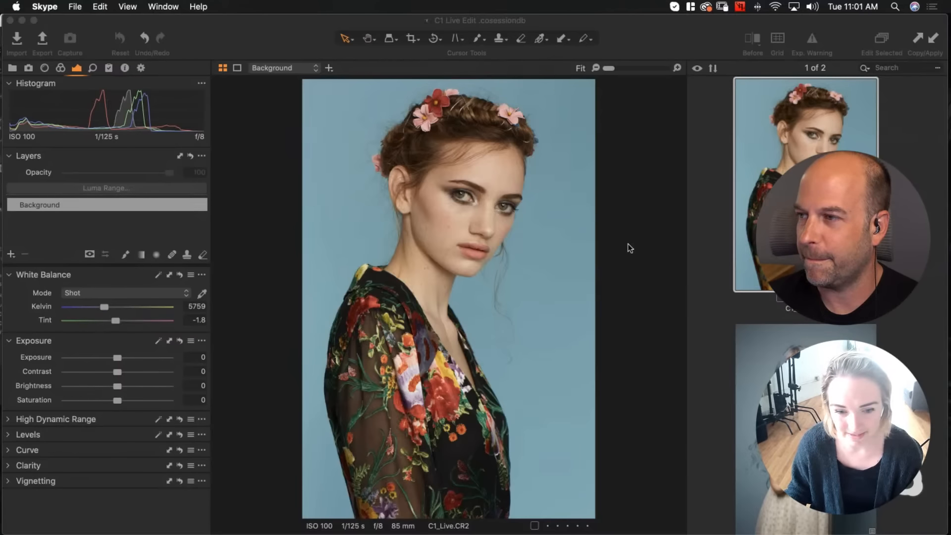
right_click(61, 498)
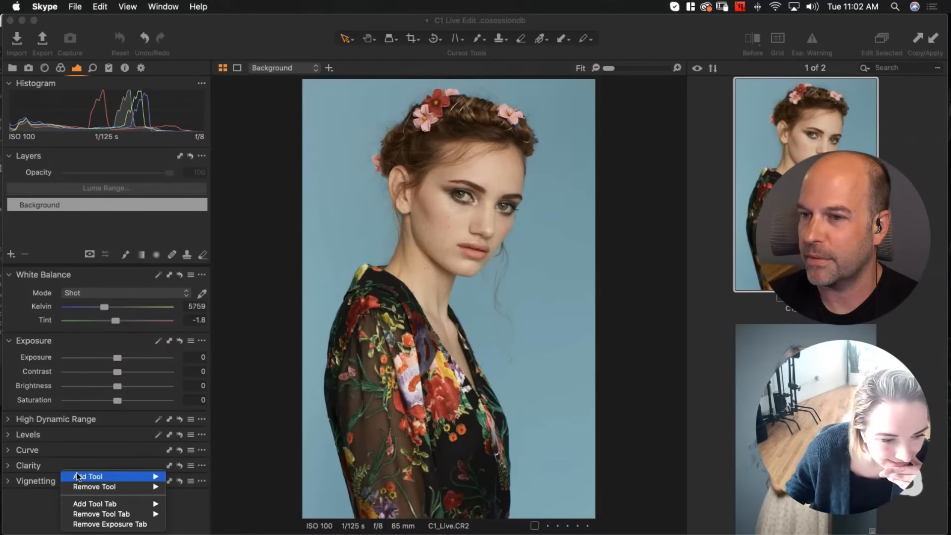
mouse_move(77, 476)
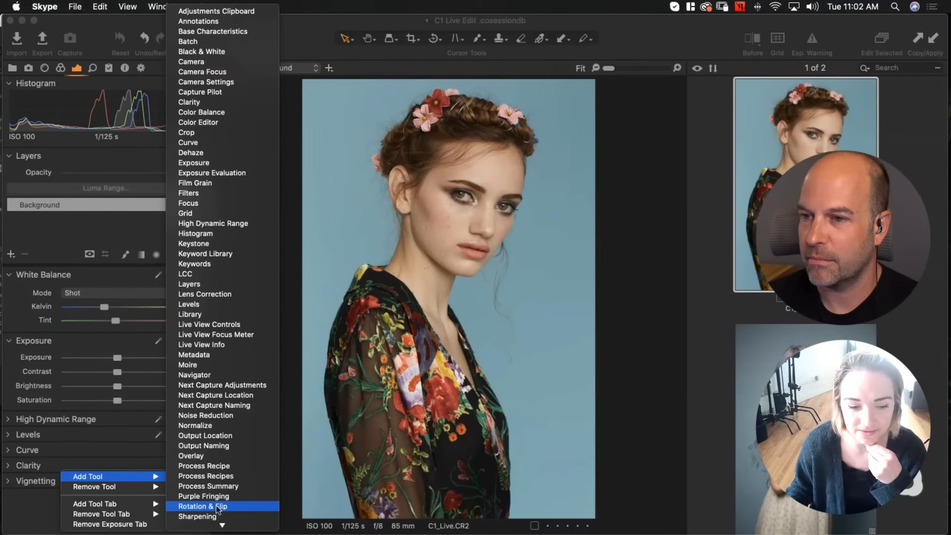
click(35, 502)
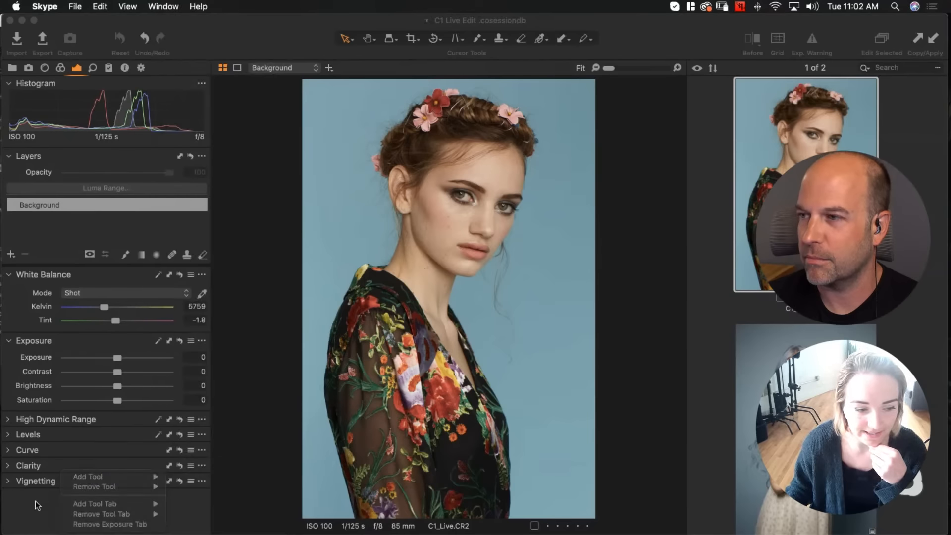
Add the Rotation & Flip tool to the panel and flip the image horizontally
right_click(62, 503)
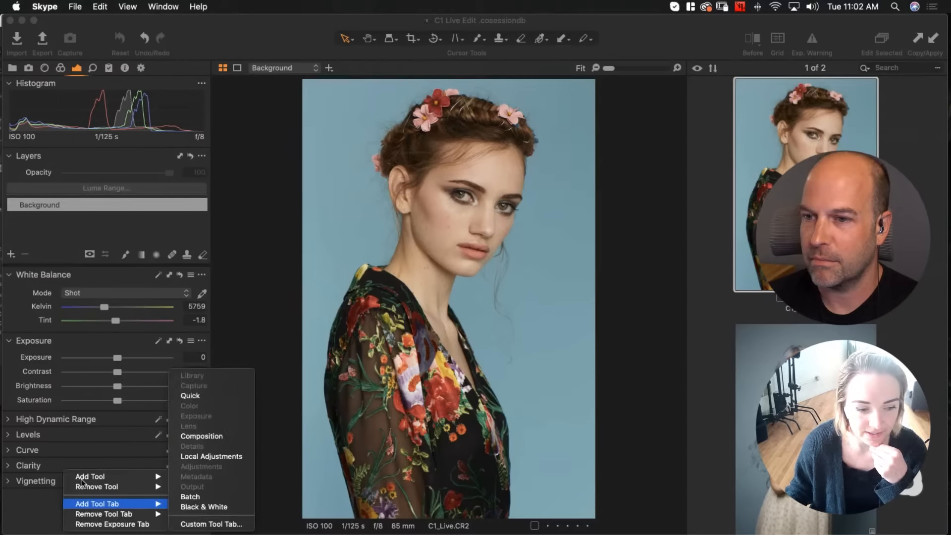
mouse_move(84, 477)
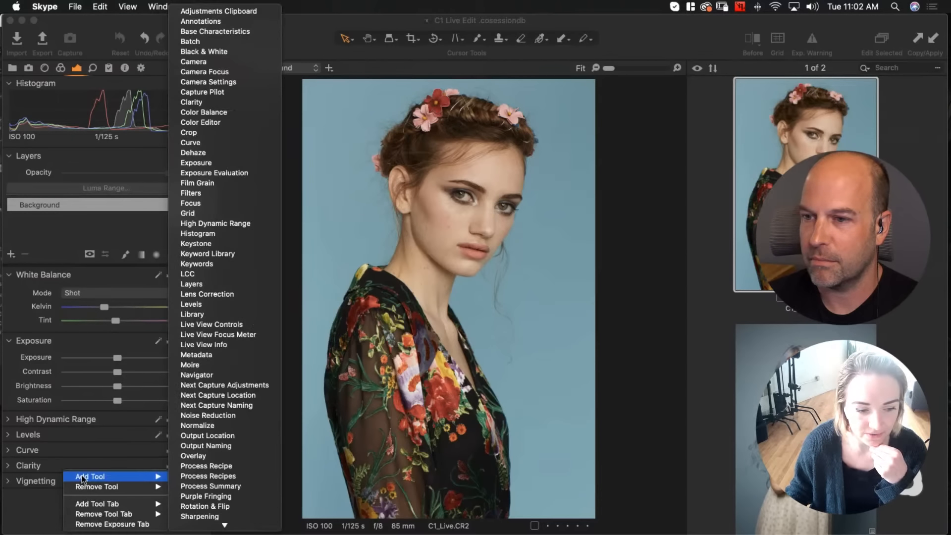
click(192, 504)
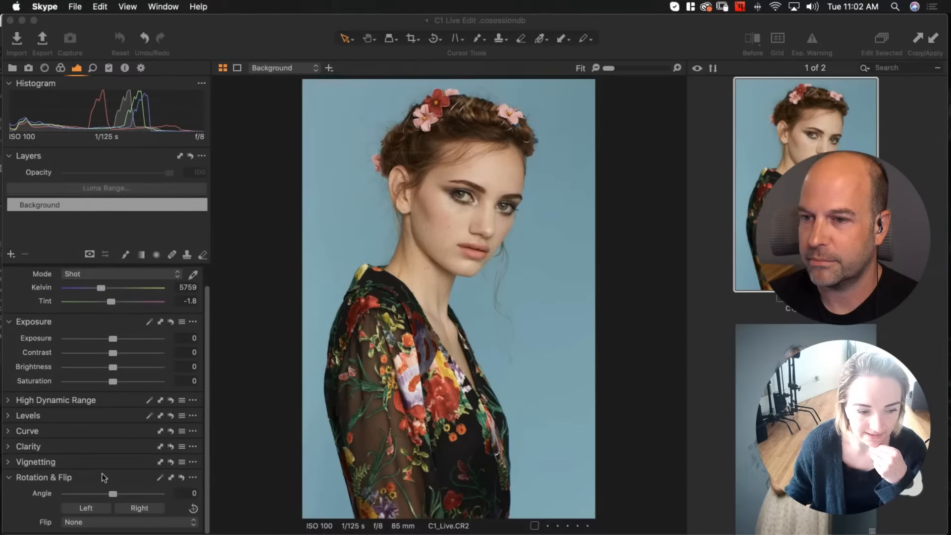
click(82, 524)
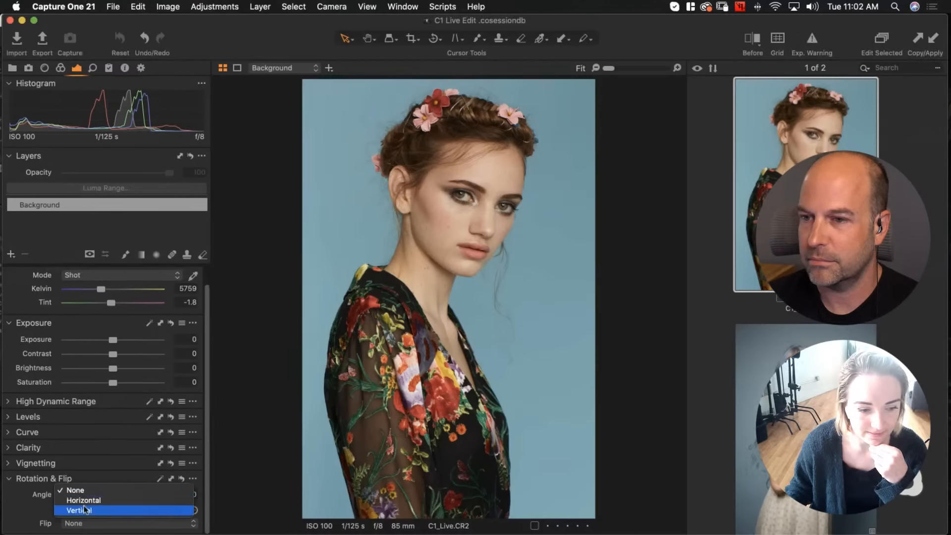
click(84, 500)
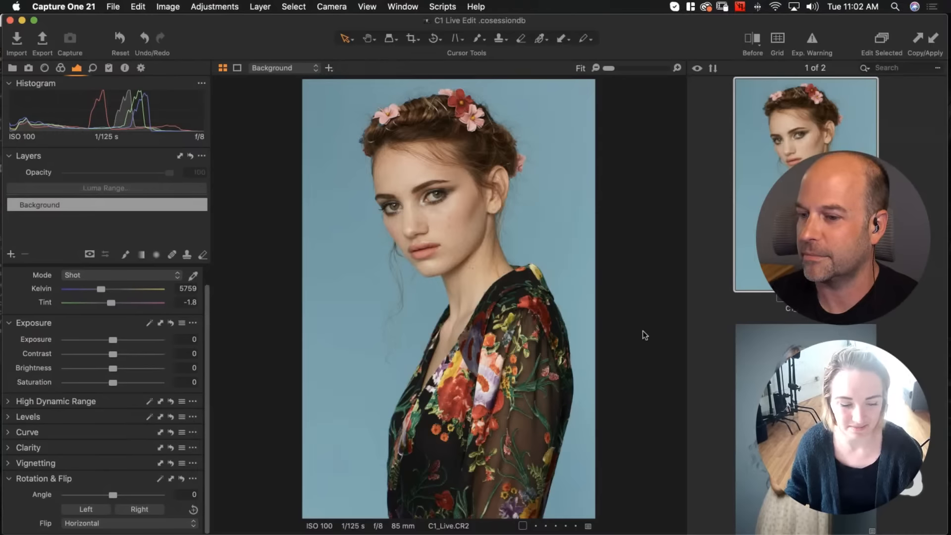
Remove the Rotation & Flip tool from the tool panel
click(193, 479)
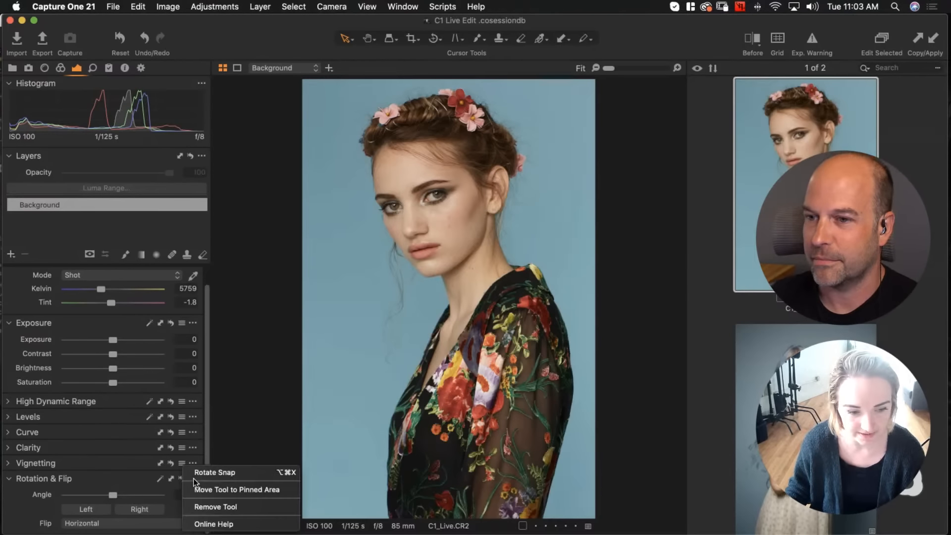
click(207, 506)
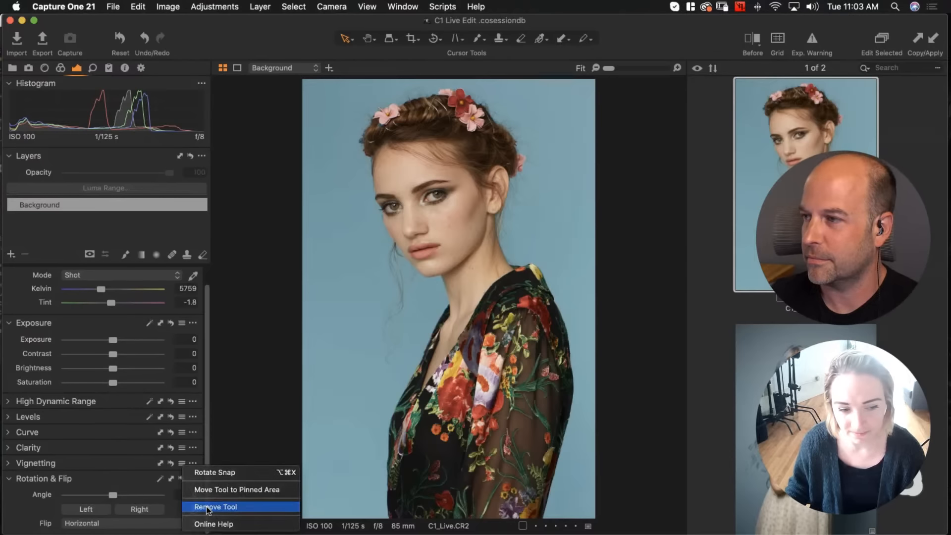
right_click(119, 503)
mouse_move(145, 476)
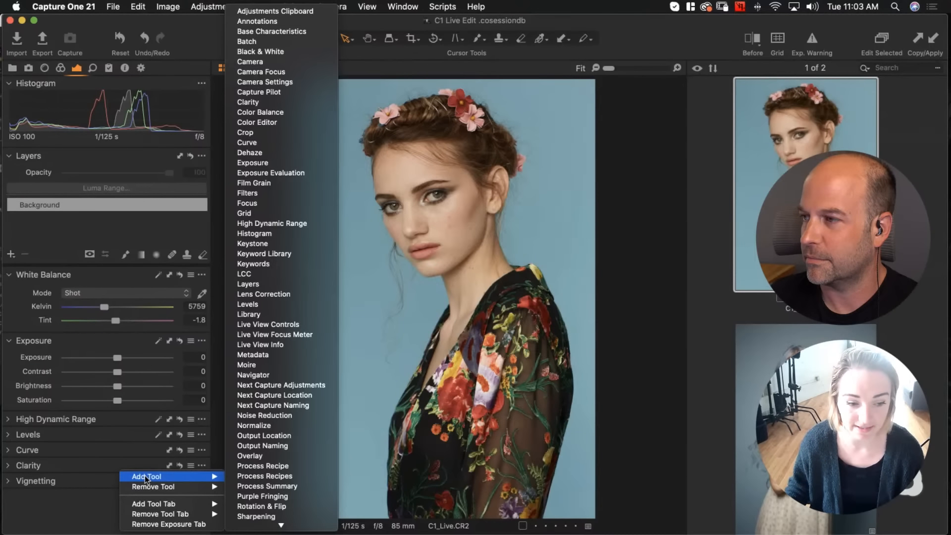
click(50, 506)
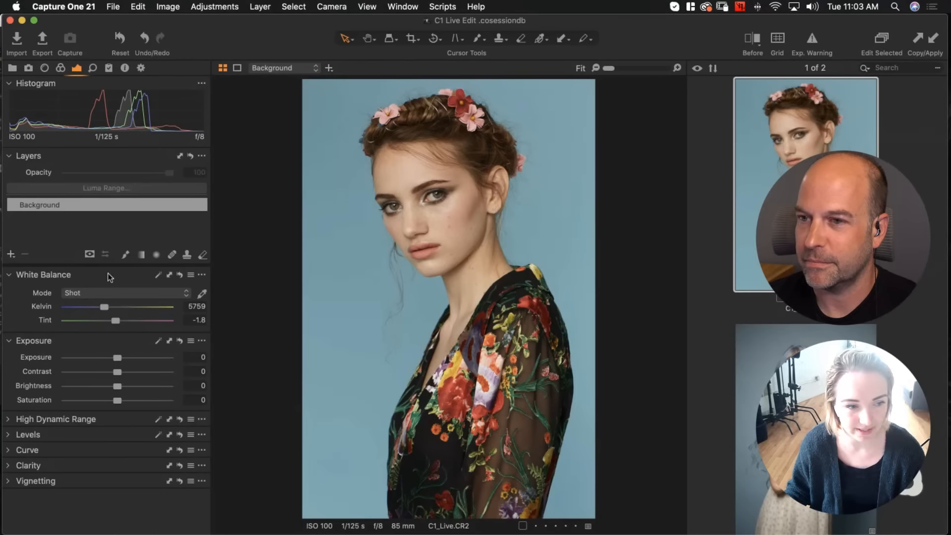
Create a new filled adjustment layer and toggle its mask display on and off
click(11, 255)
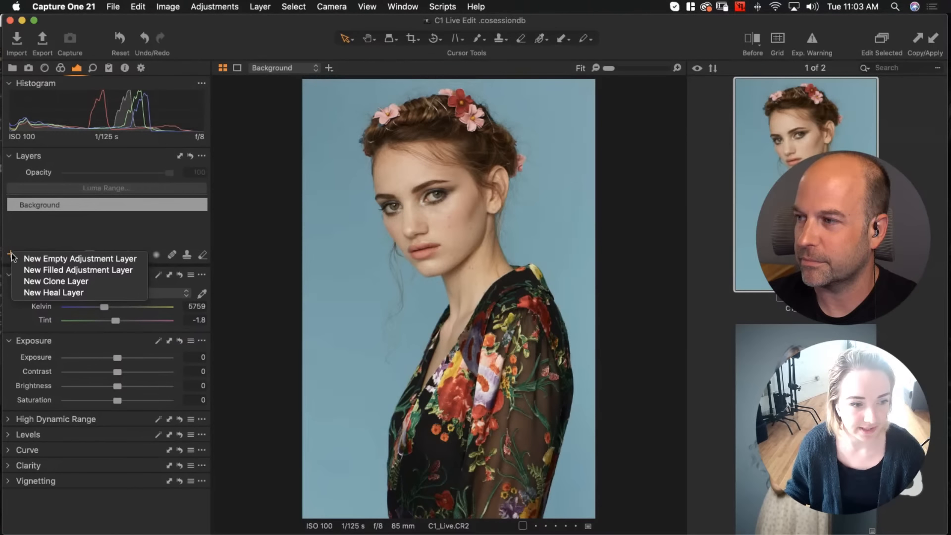
click(43, 270)
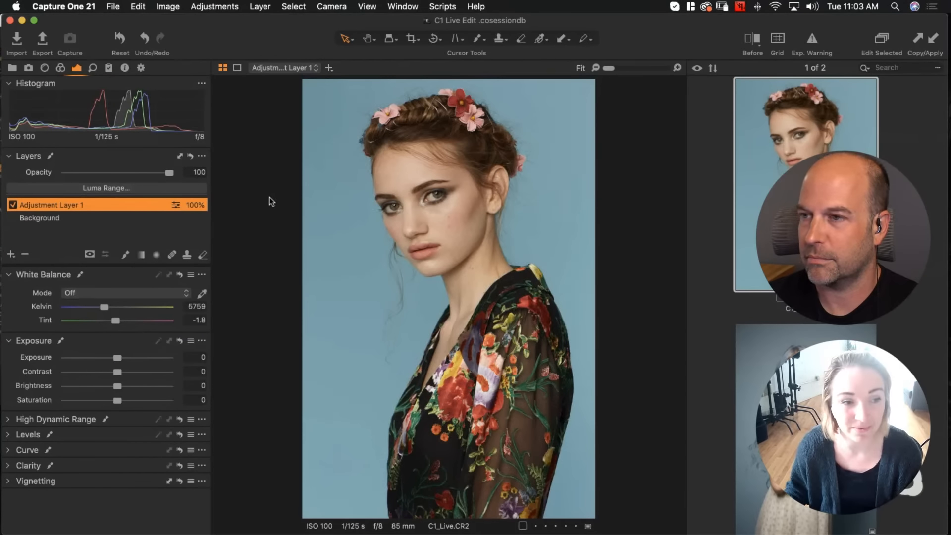
key(m)
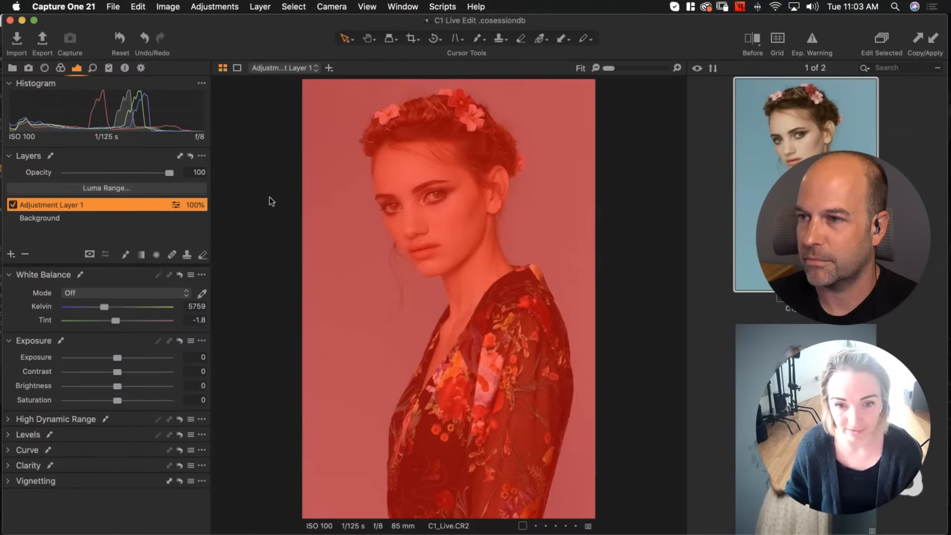
key(m)
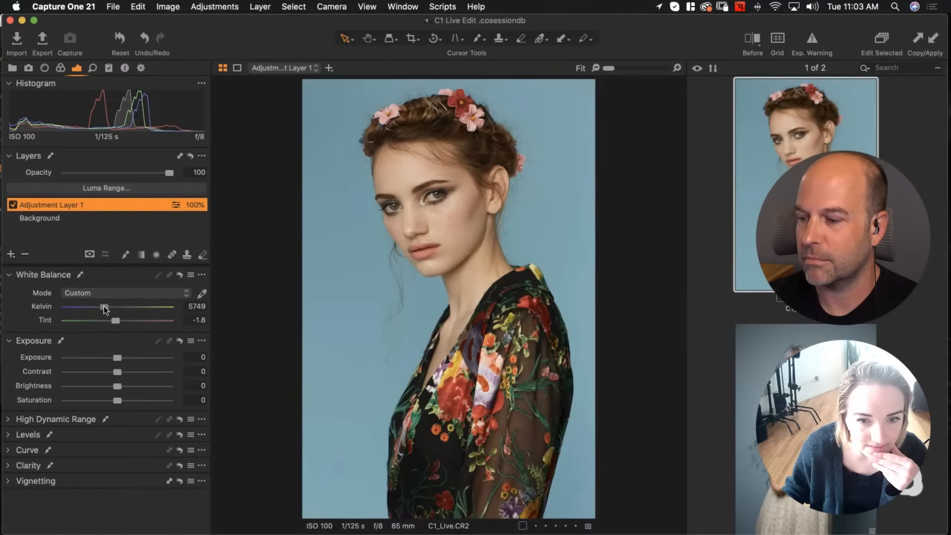
On the adjustment layer, set the white balance Kelvin to 5578 and Brightness to -5
drag(103, 306, 102, 306)
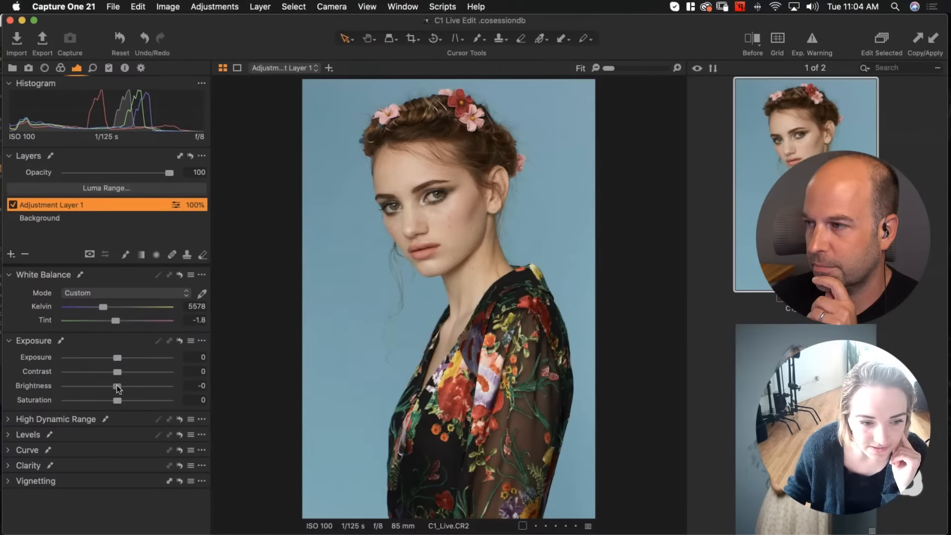
drag(117, 385, 114, 385)
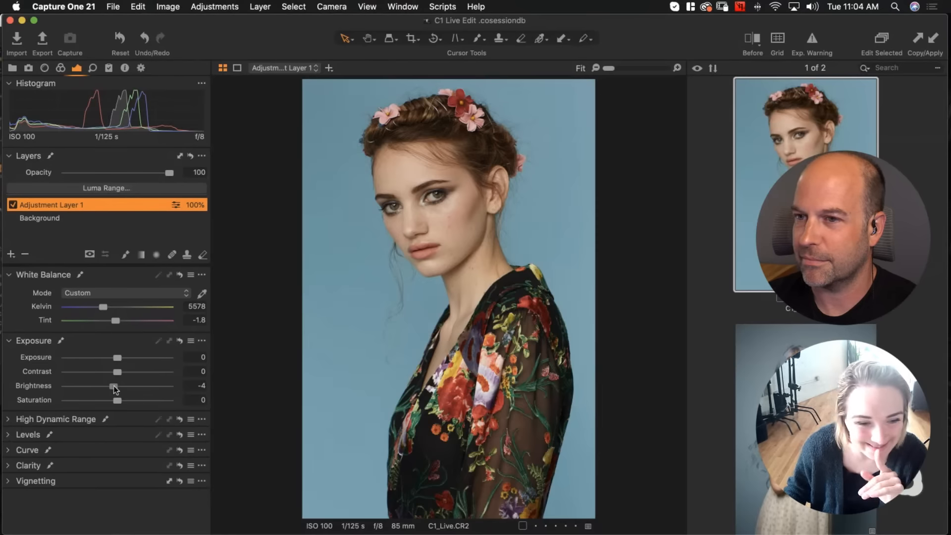
drag(114, 386, 112, 385)
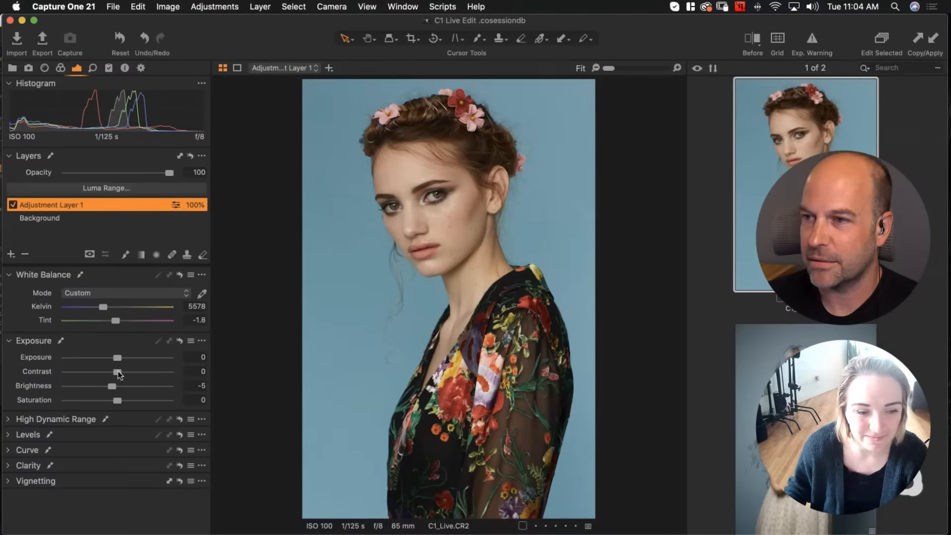
Set the layer's Contrast to 5 and Saturation to -5
drag(117, 371, 121, 371)
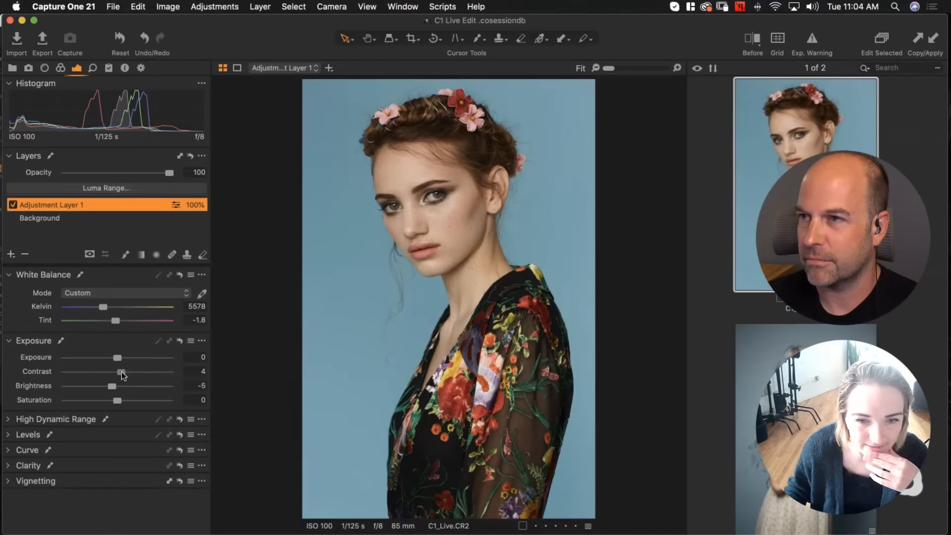
click(190, 372)
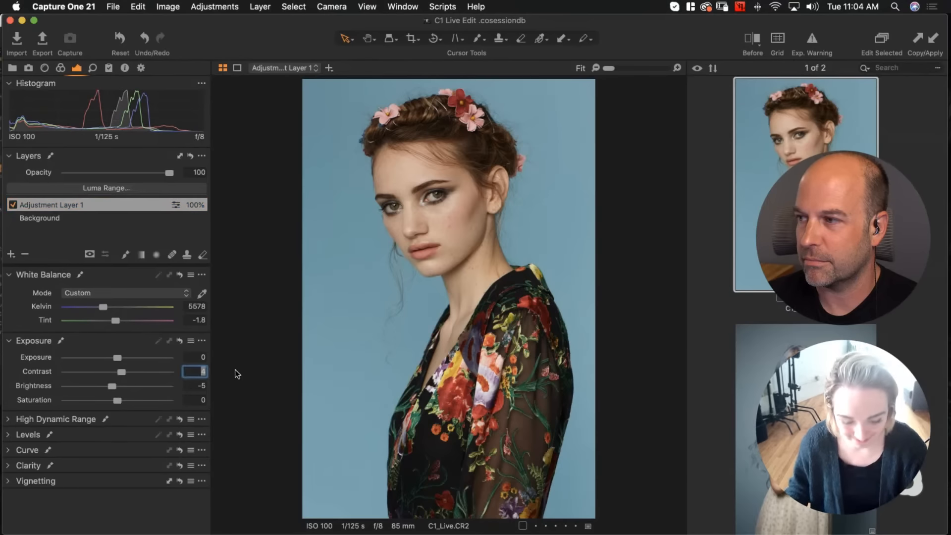
text(5)
key(Return)
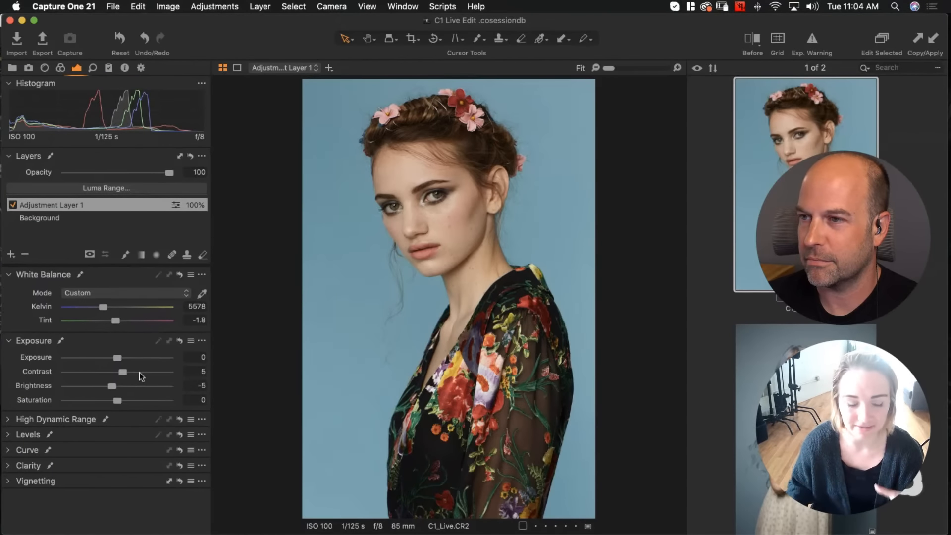
click(117, 401)
drag(117, 402, 115, 402)
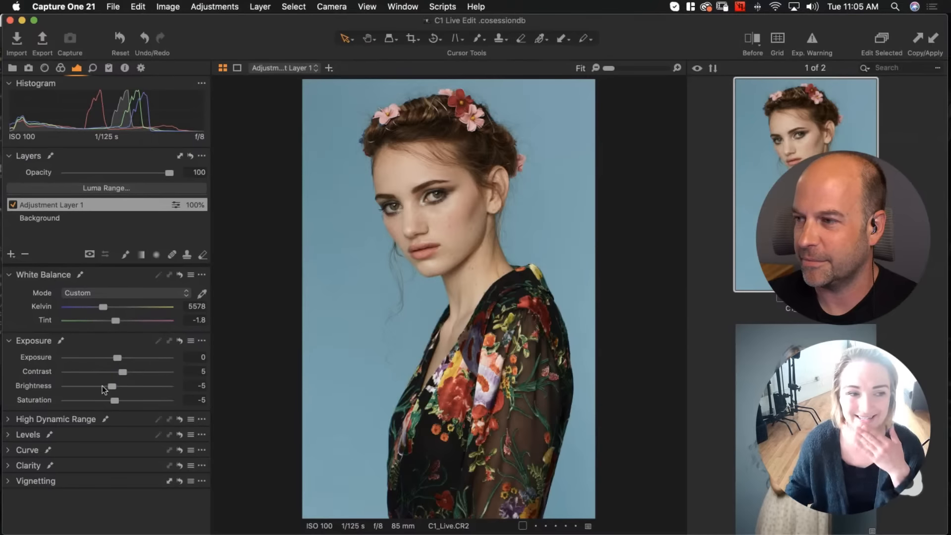
Compare the adjusted image with the original by toggling the layer and using the before/after split view
click(12, 205)
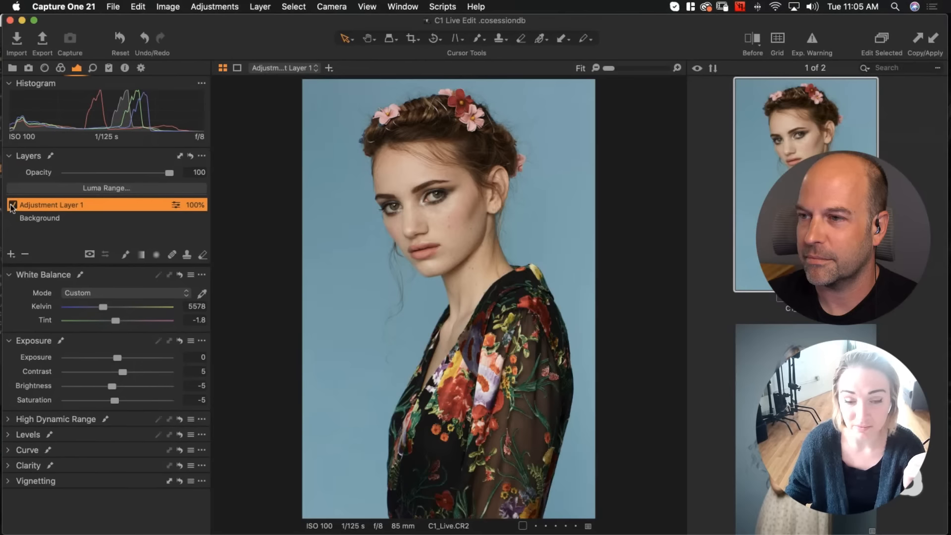
click(12, 205)
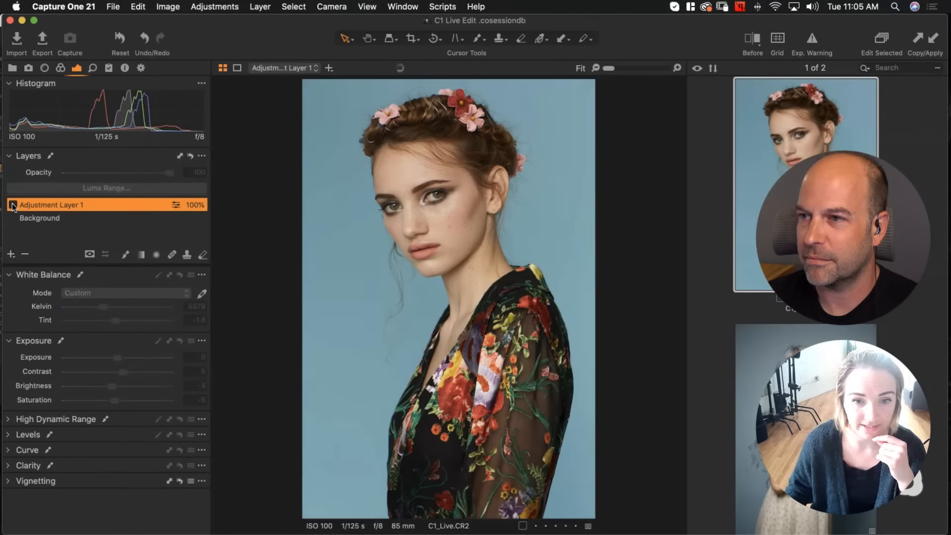
click(12, 206)
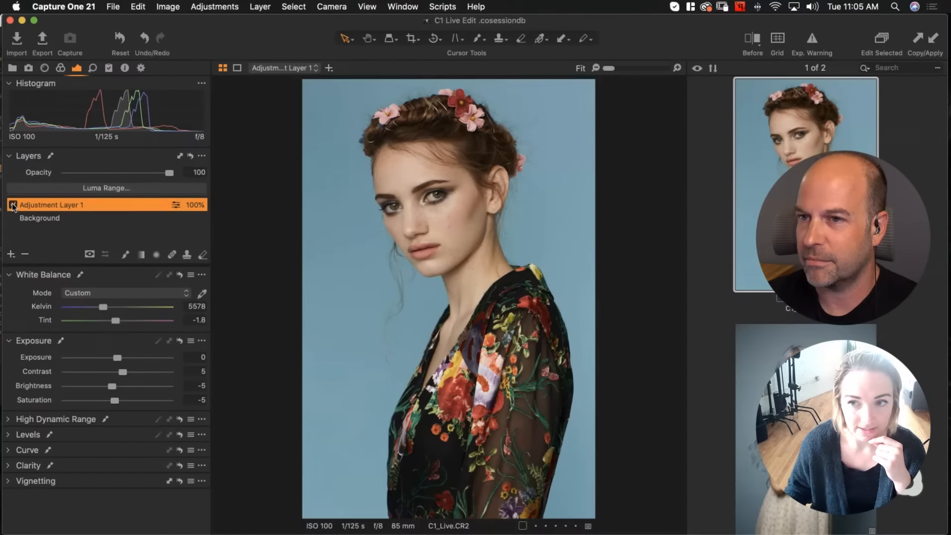
click(756, 42)
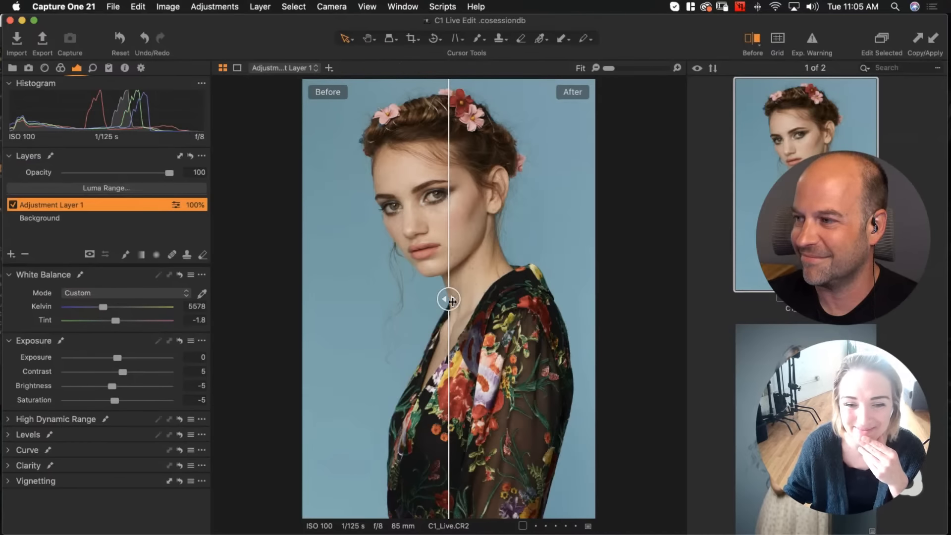
drag(449, 299, 665, 293)
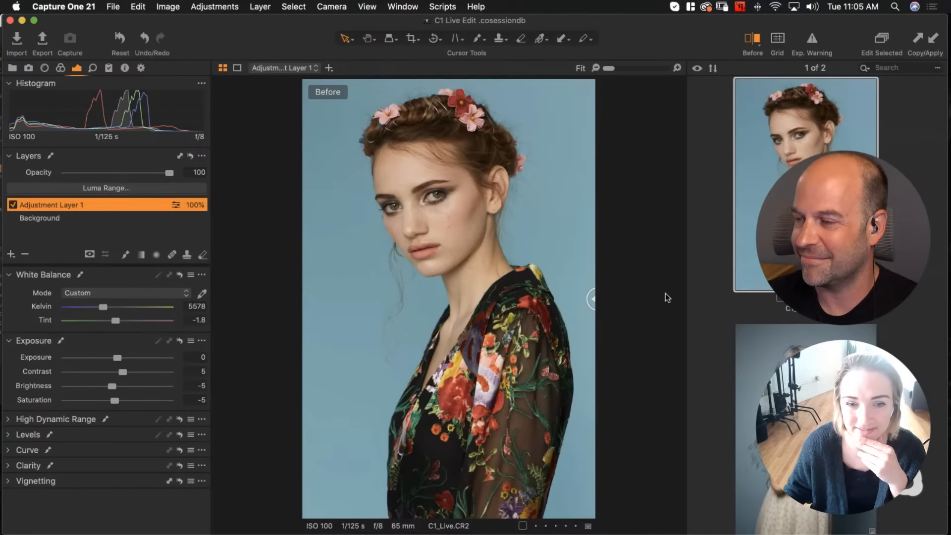
drag(592, 299, 686, 202)
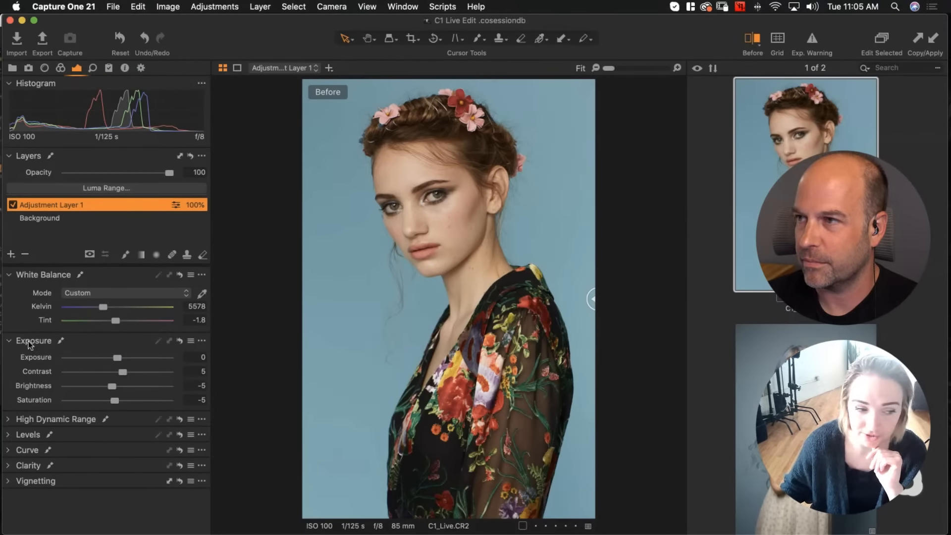
Turn off the before view and in High Dynamic Range set Highlight to -3 and Shadow to -5
click(8, 419)
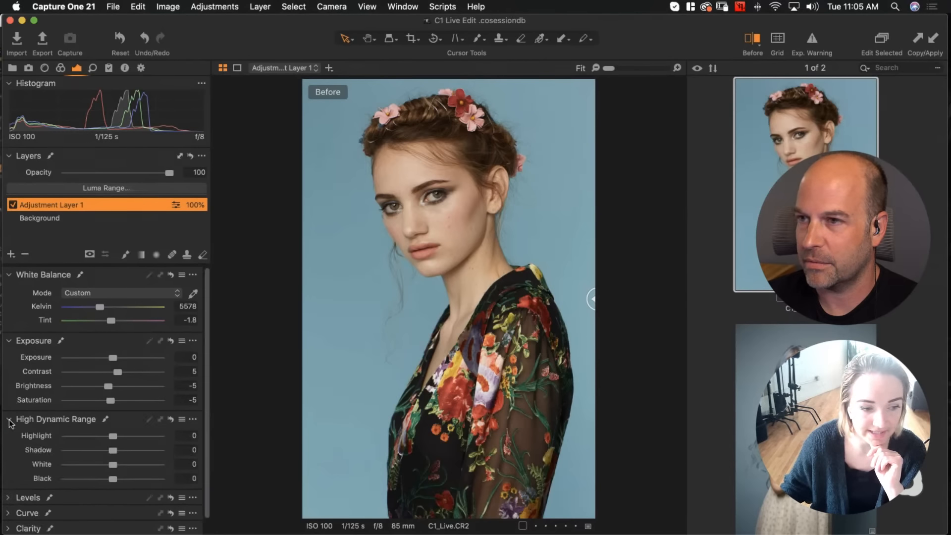
scroll(15, 421, down, 1)
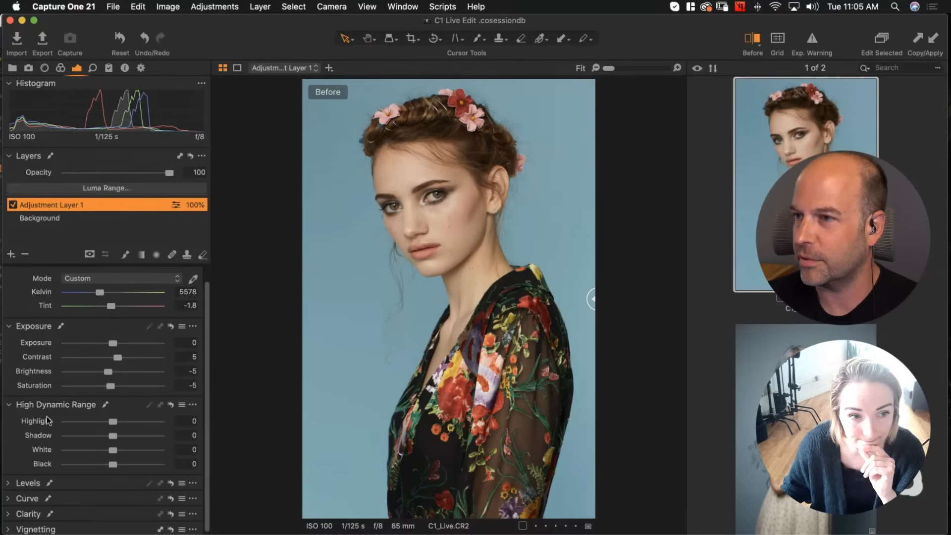
click(752, 42)
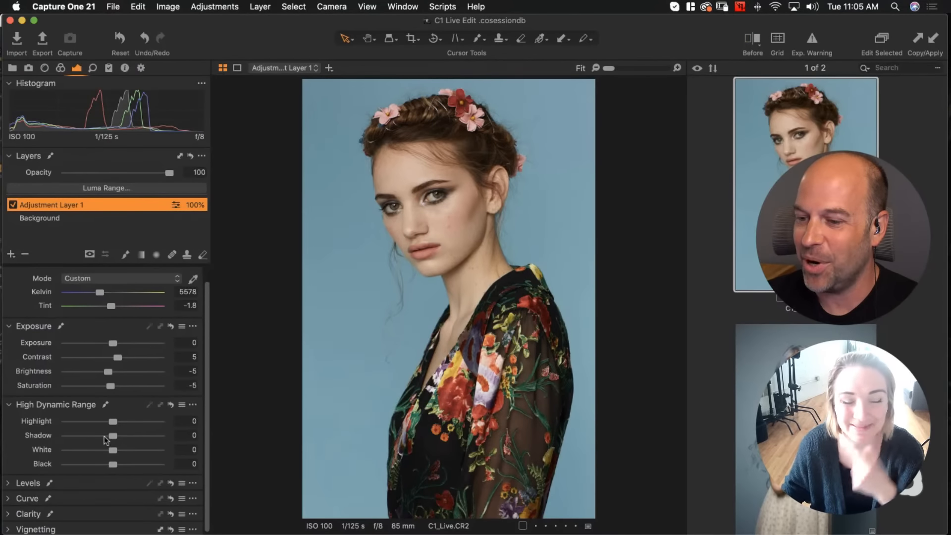
scroll(113, 432, down, 2)
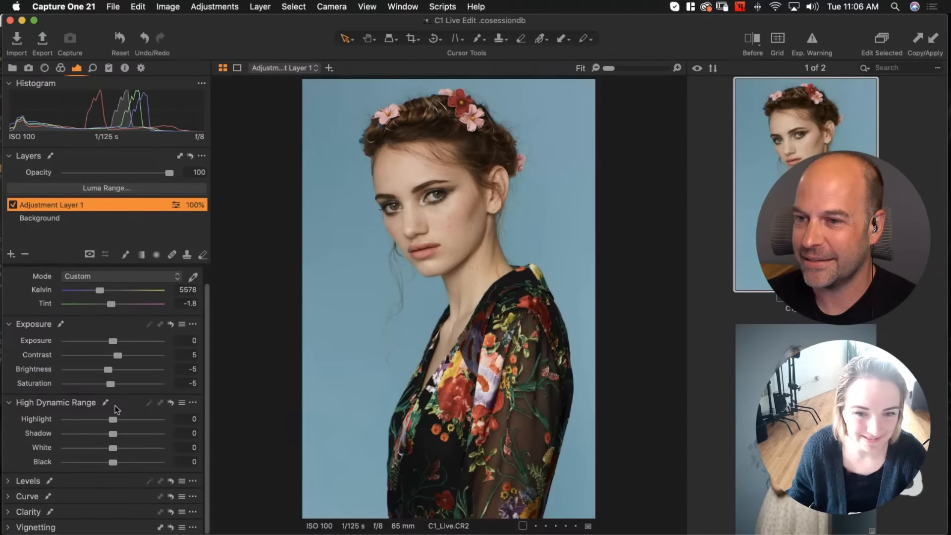
drag(113, 420, 112, 421)
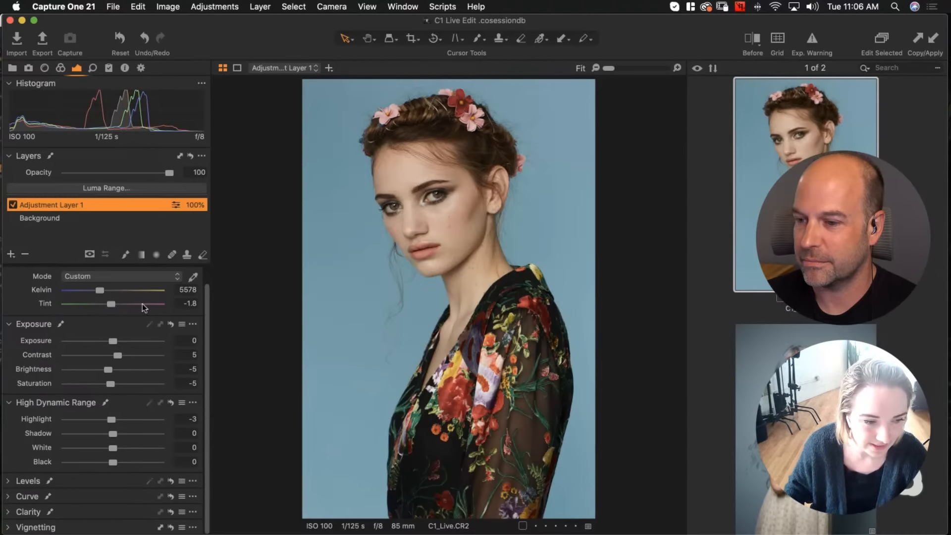
drag(113, 433, 110, 433)
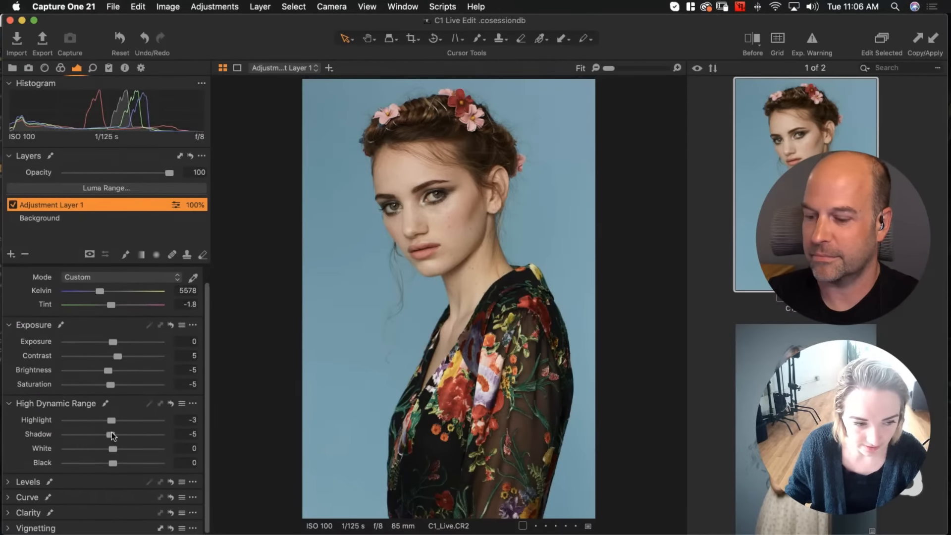
In High Dynamic Range, set White to 3 and try Black at -5 before returning it to 0
drag(114, 448, 114, 449)
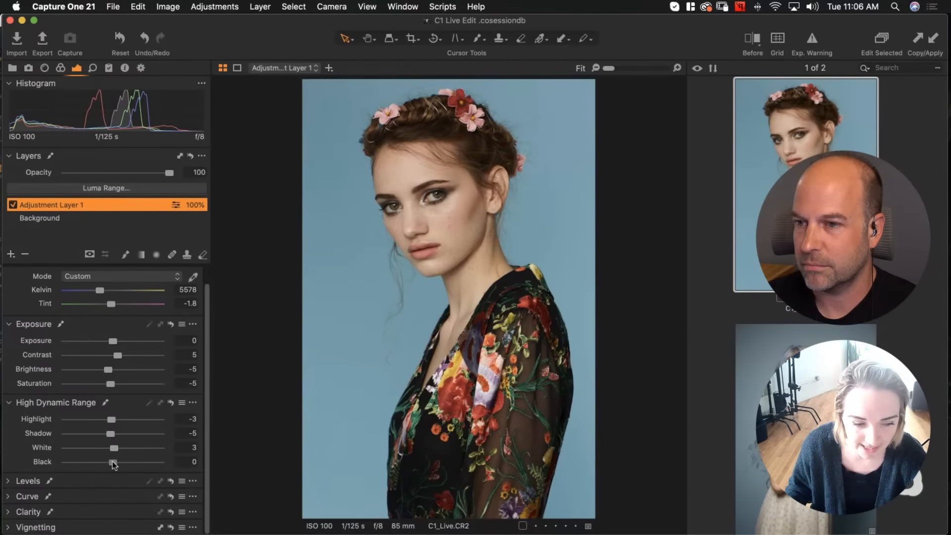
drag(114, 464, 110, 463)
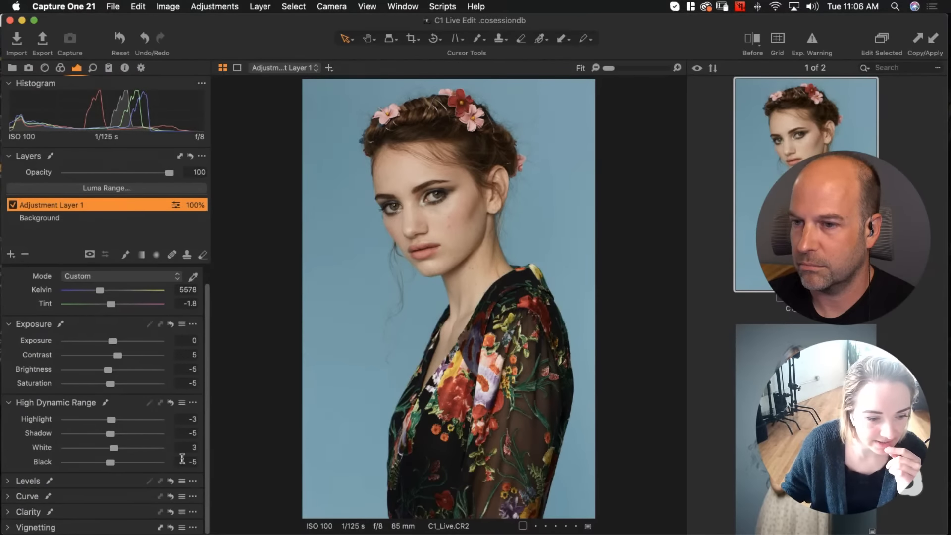
drag(110, 462, 113, 465)
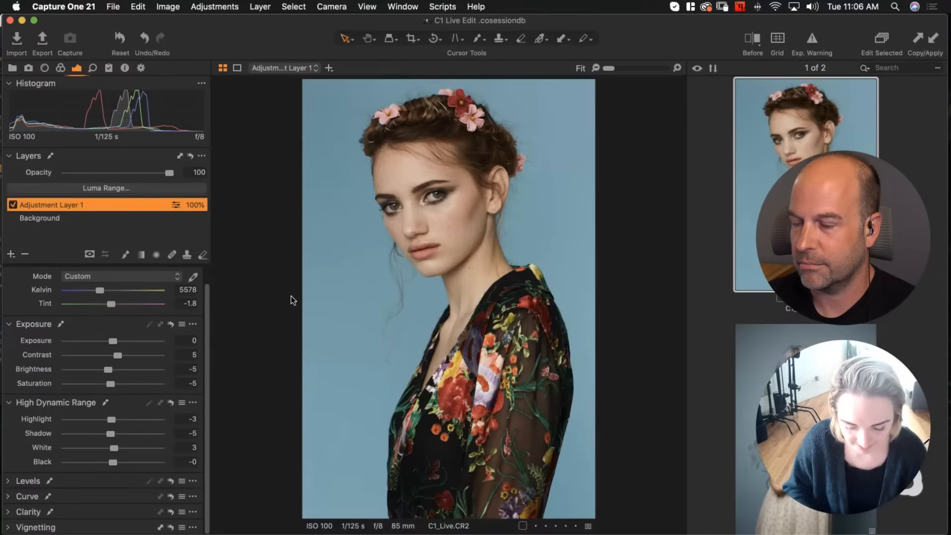
Zoom into the face and compare the edit with the before/after split view, then return to the fitted view
scroll(291, 296, up, 1)
drag(448, 145, 448, 185)
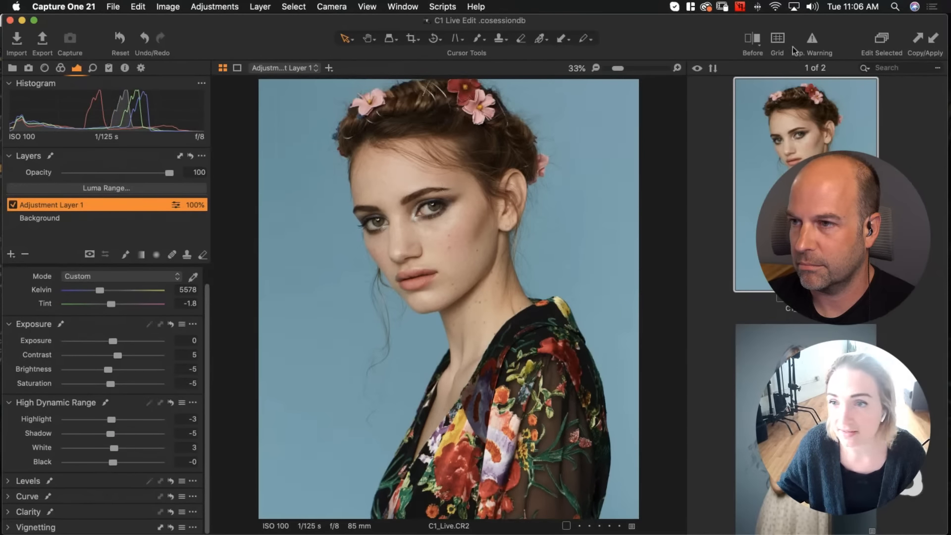
click(753, 37)
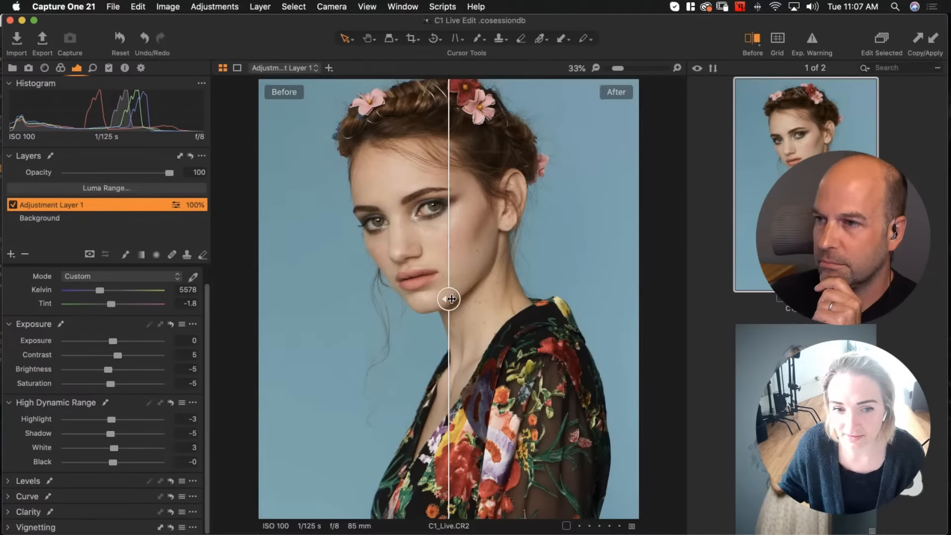
drag(451, 298, 474, 292)
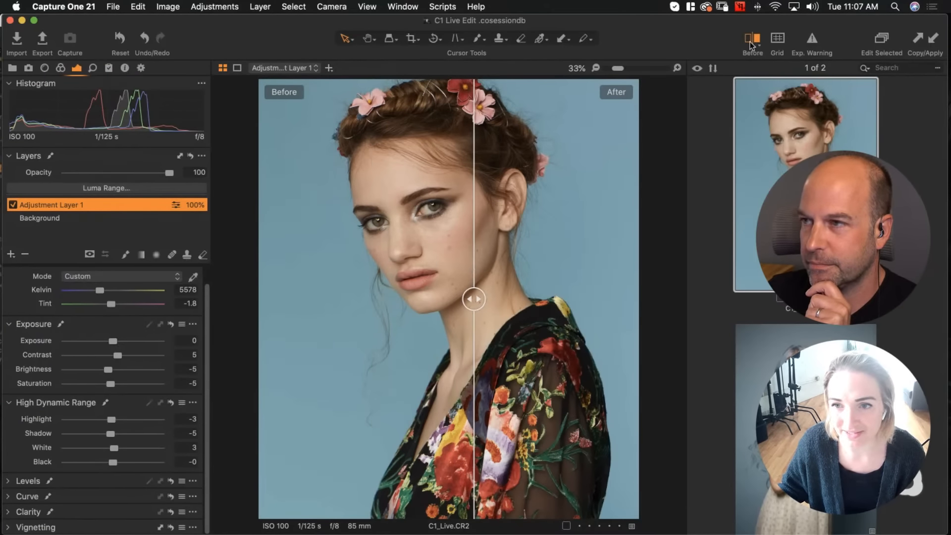
click(751, 45)
key(super+0)
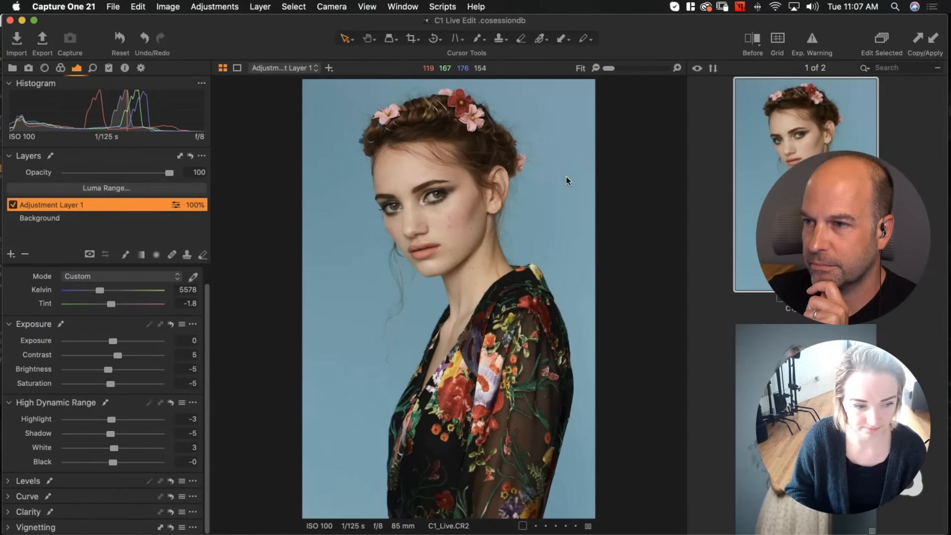
Open Levels, set the RGB black point to 2, midtone to -0.02 and white point to 242, and preview it reset
click(17, 481)
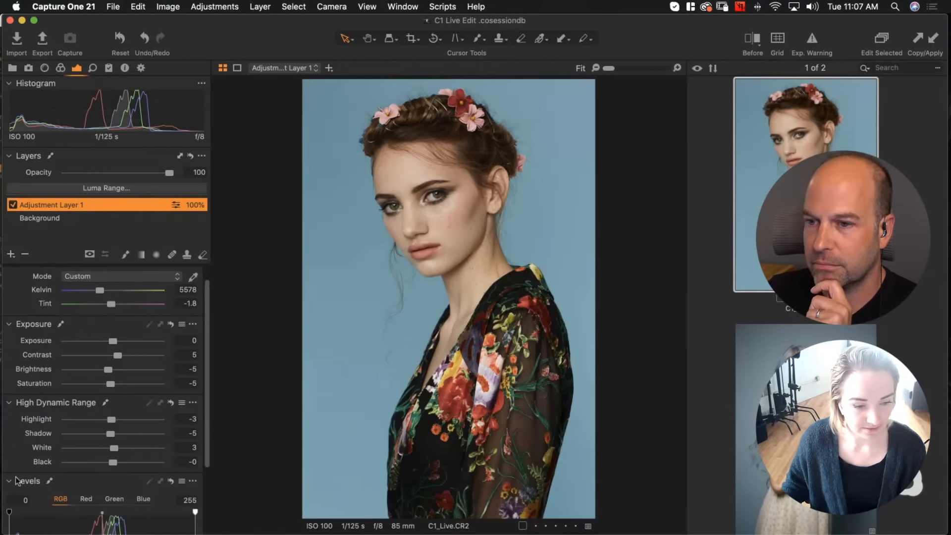
scroll(66, 453, down, 5)
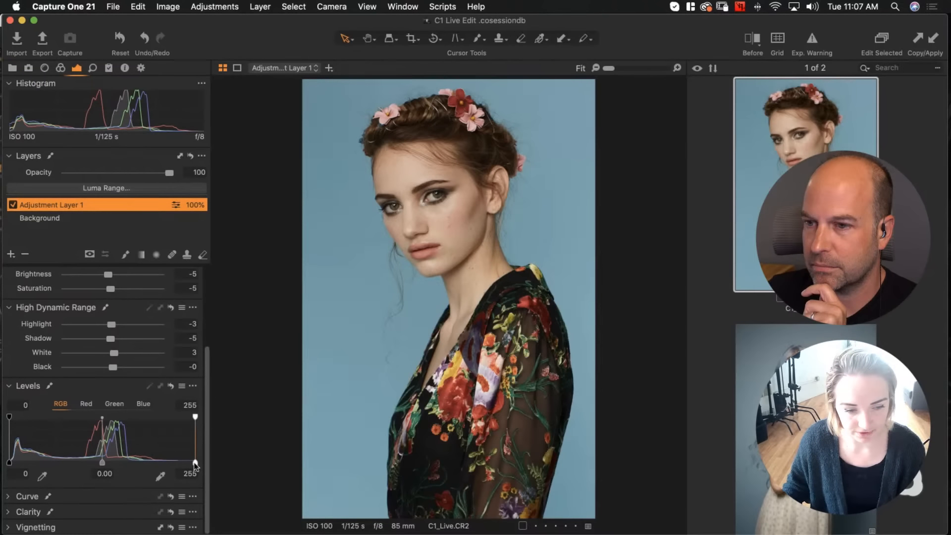
drag(196, 464, 184, 462)
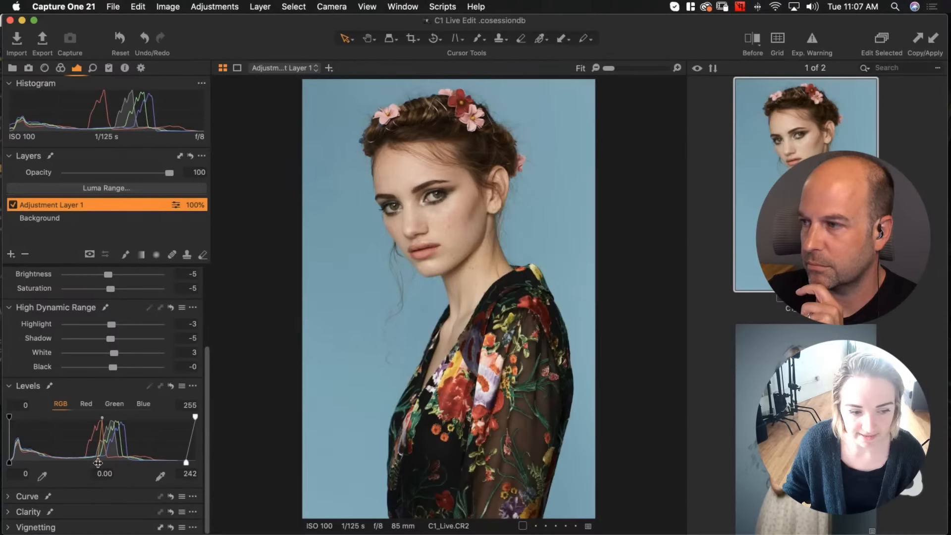
drag(98, 463, 100, 463)
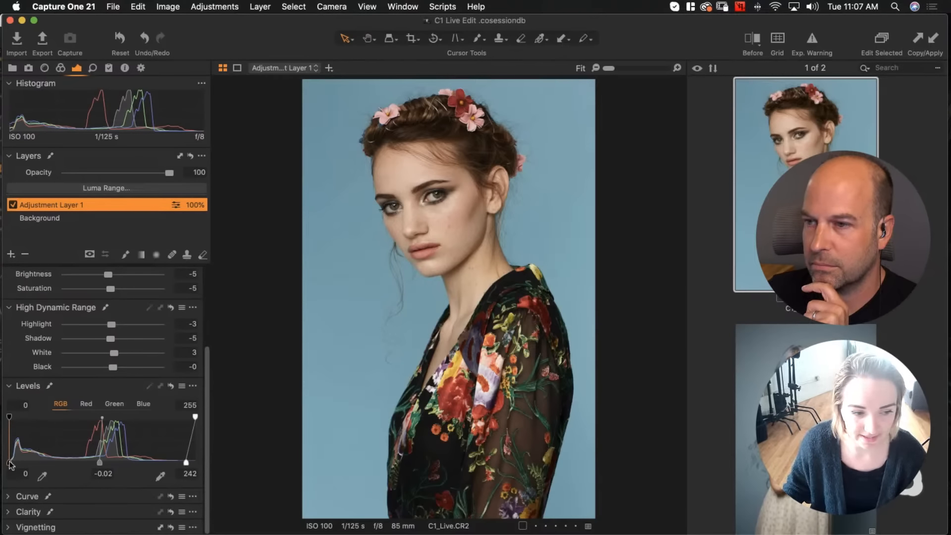
drag(10, 463, 11, 461)
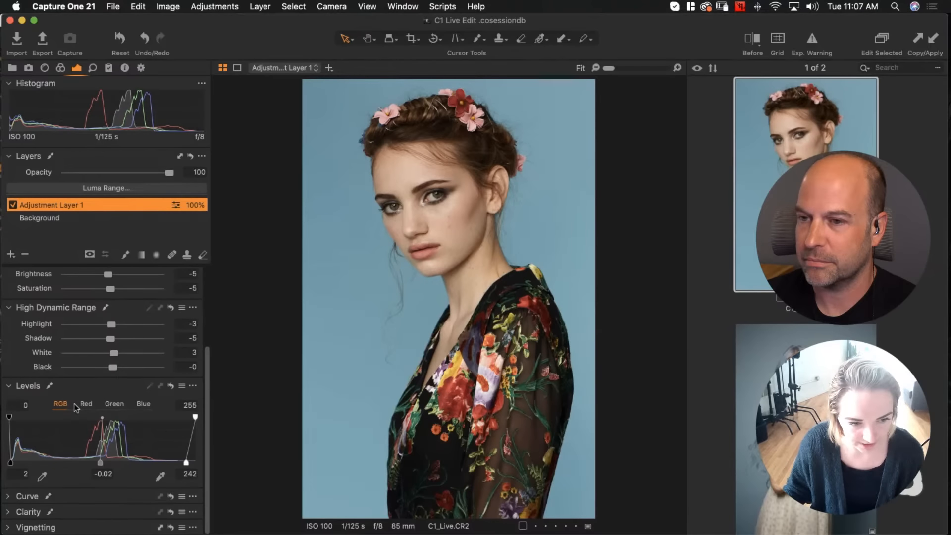
click(171, 386)
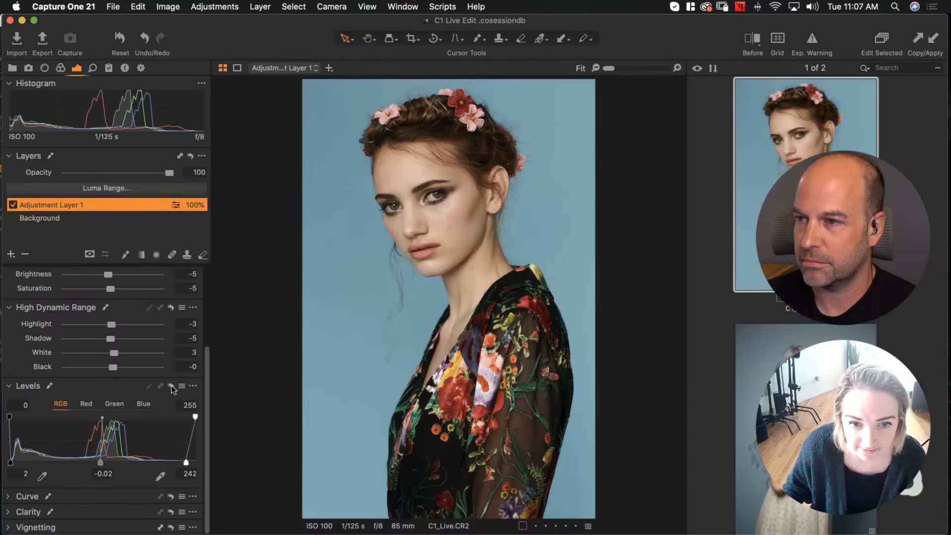
alt+click(172, 385)
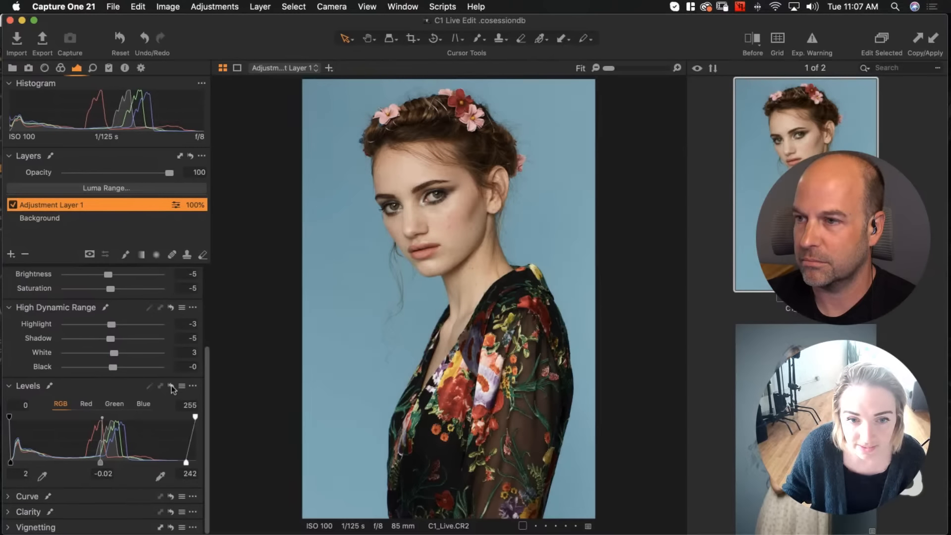
alt+click(172, 385)
alt+click(171, 386)
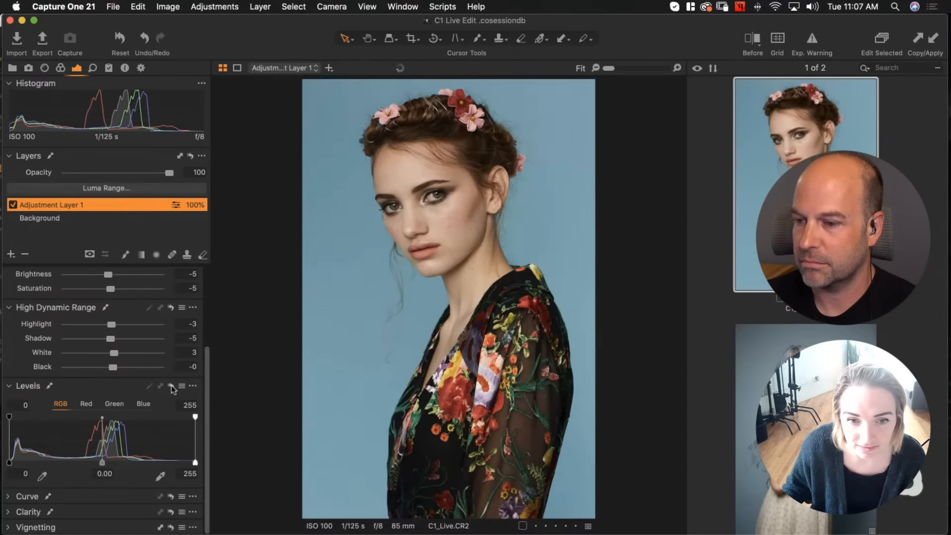
Open the Curve tool's Luma channel and add control points in the midtones and the shadows
scroll(37, 397, down, 1)
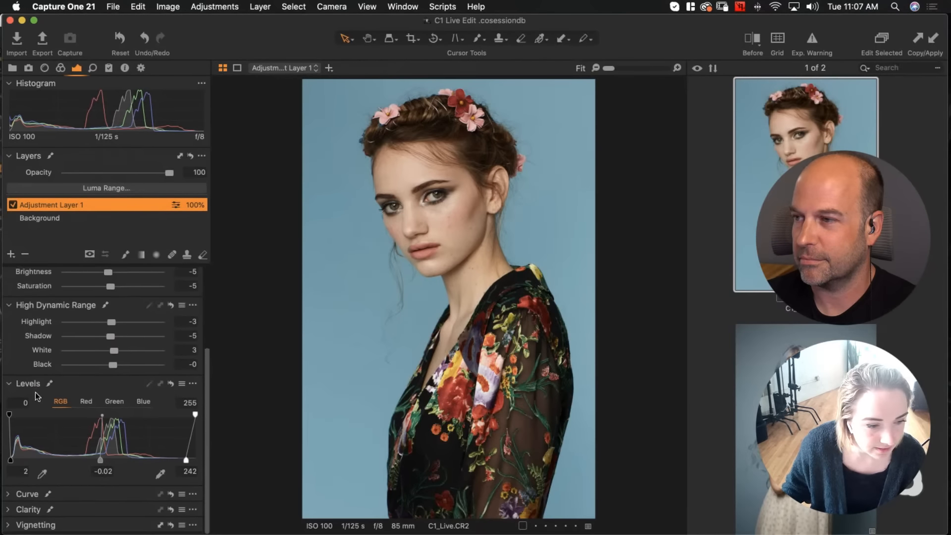
click(8, 496)
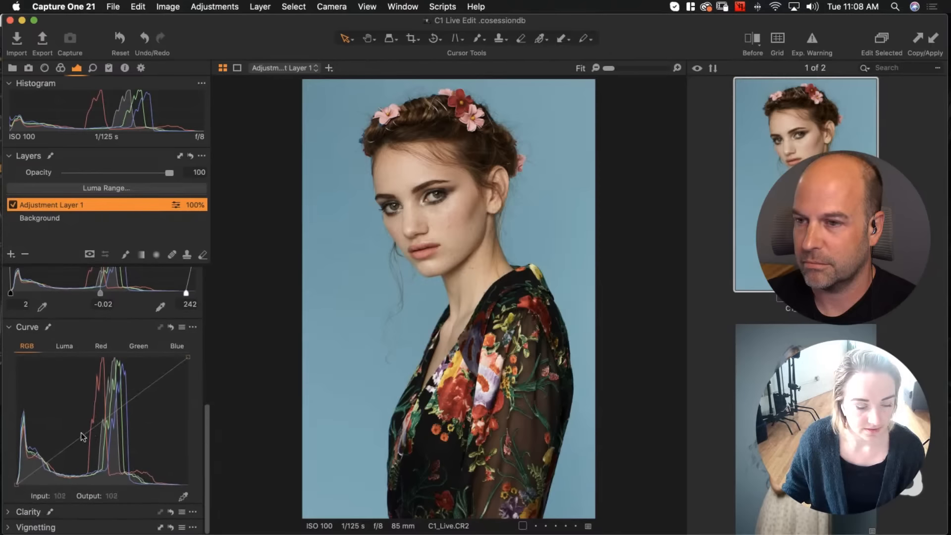
click(68, 350)
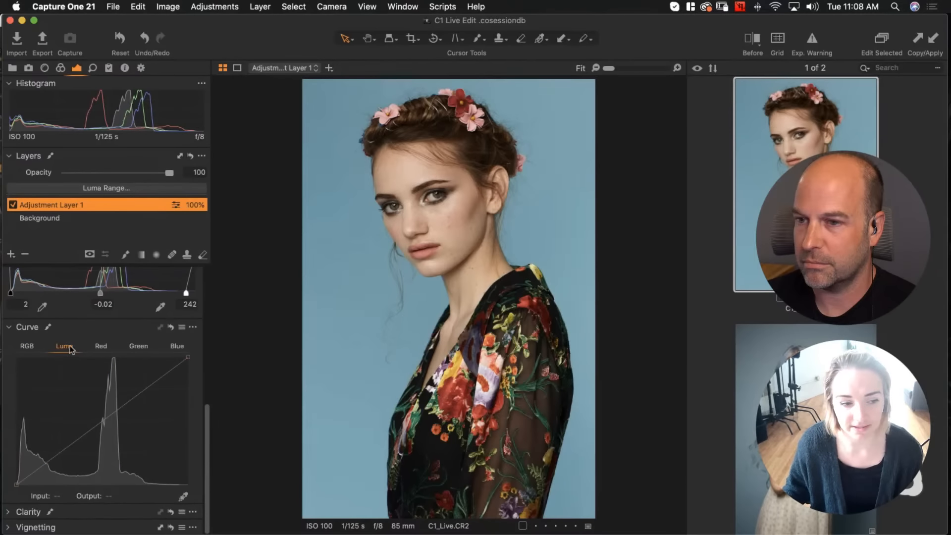
click(26, 348)
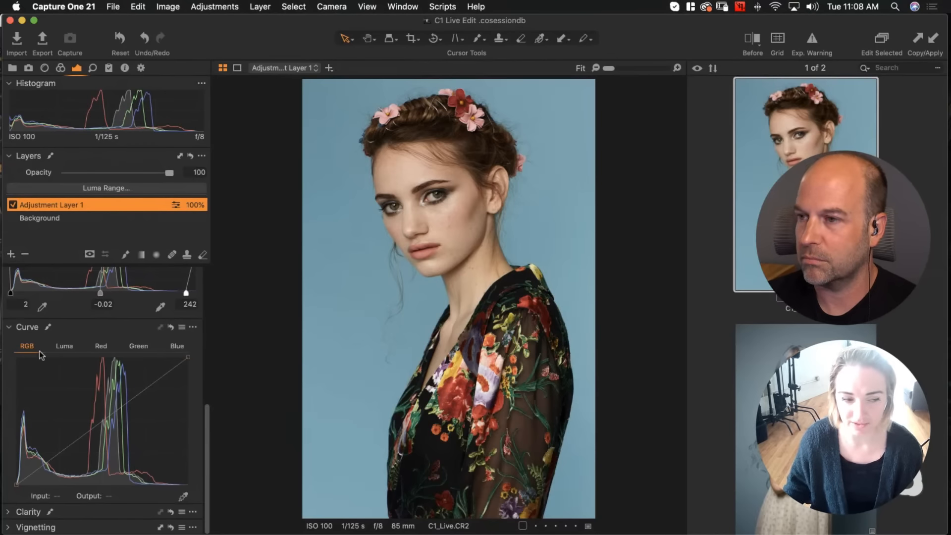
click(66, 348)
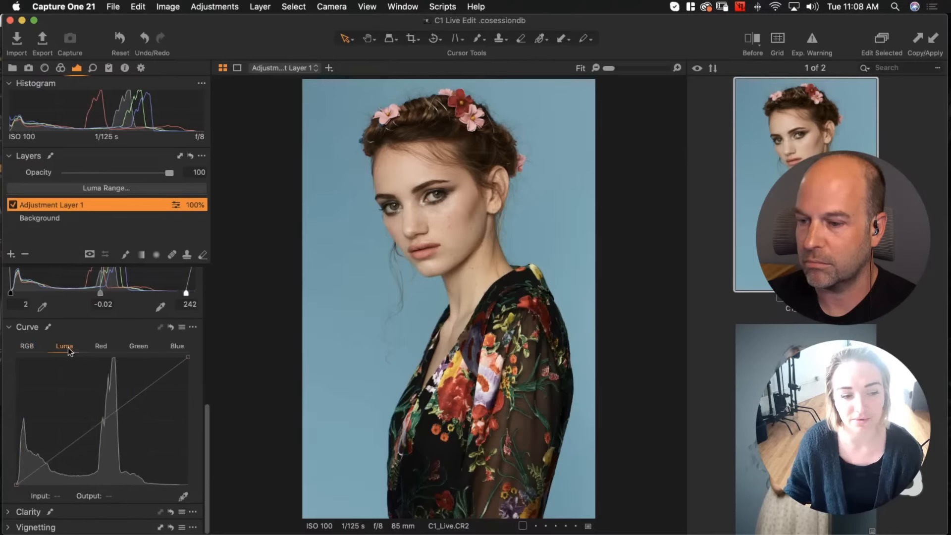
click(113, 415)
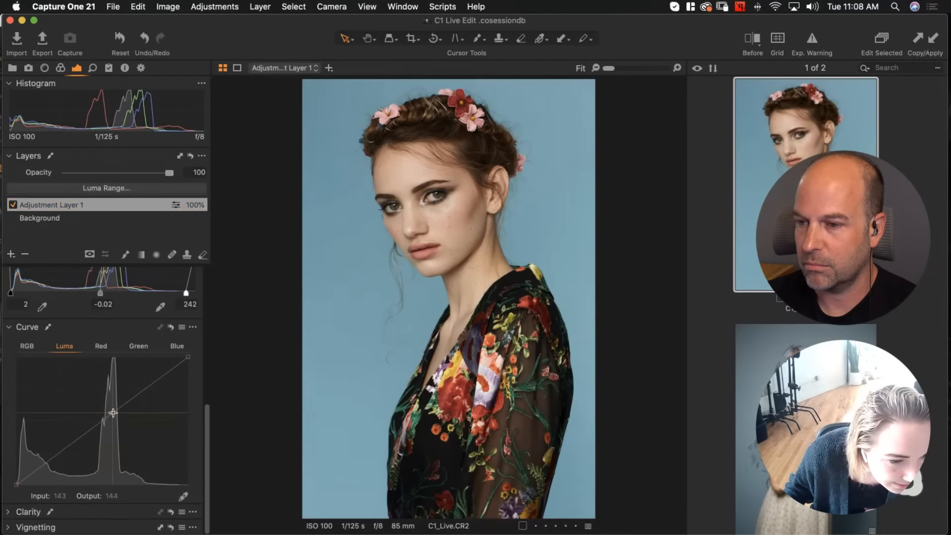
click(34, 471)
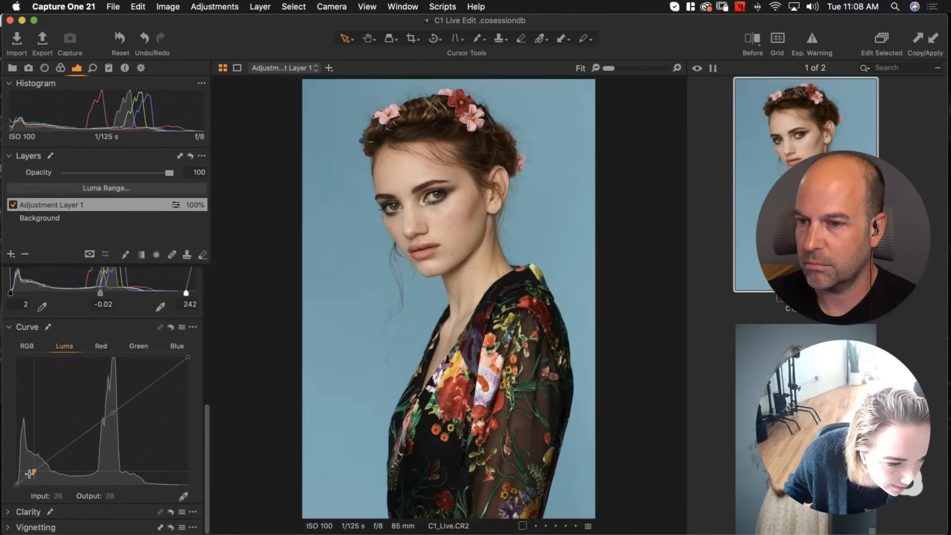
Try lifting the Luma midtone point, undo that, and nudge the shadow point slightly
click(112, 412)
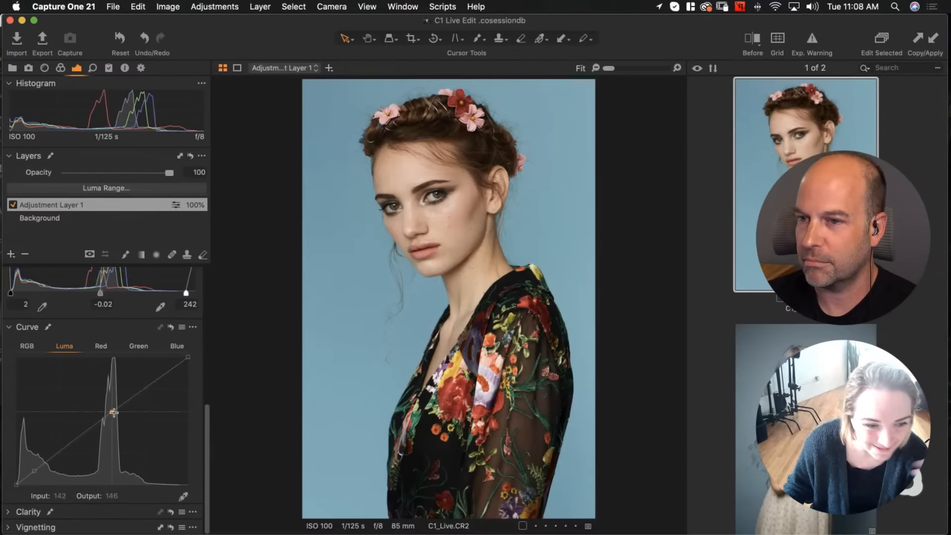
drag(112, 411, 110, 409)
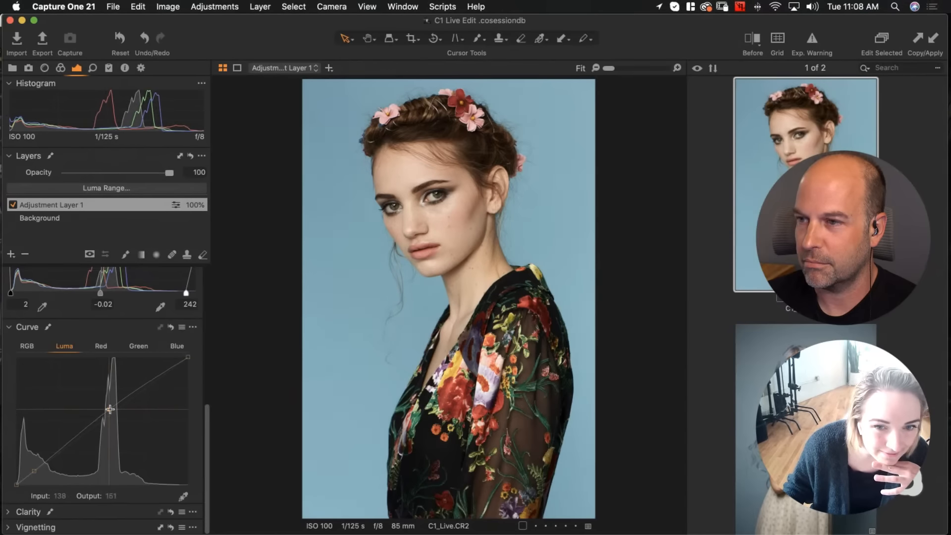
key(super+z)
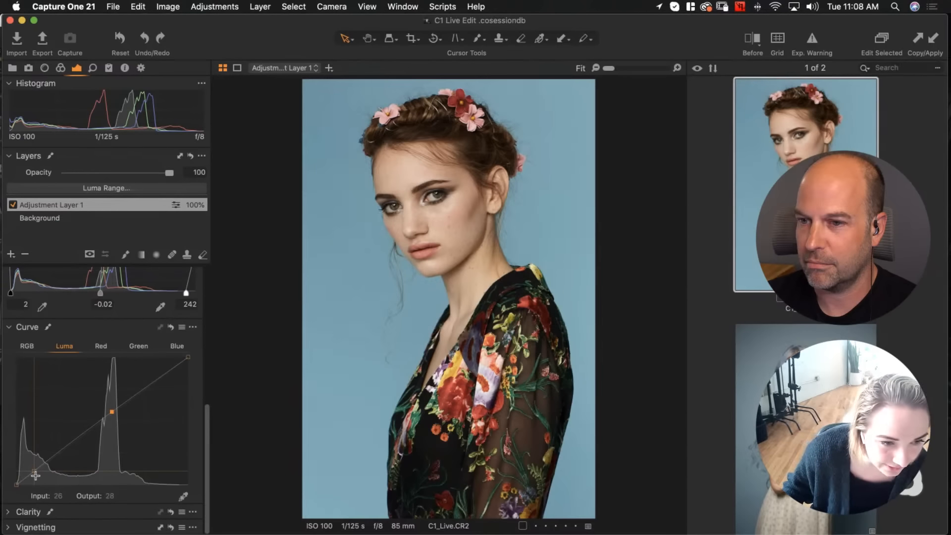
drag(33, 474, 36, 472)
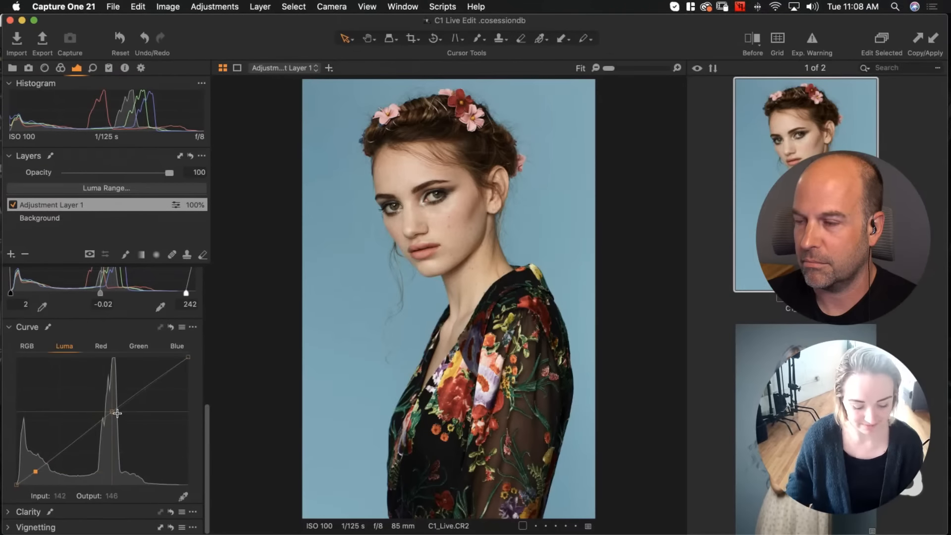
Compare the curve adjustment against its reset preview and the before/after split view
alt+click(172, 326)
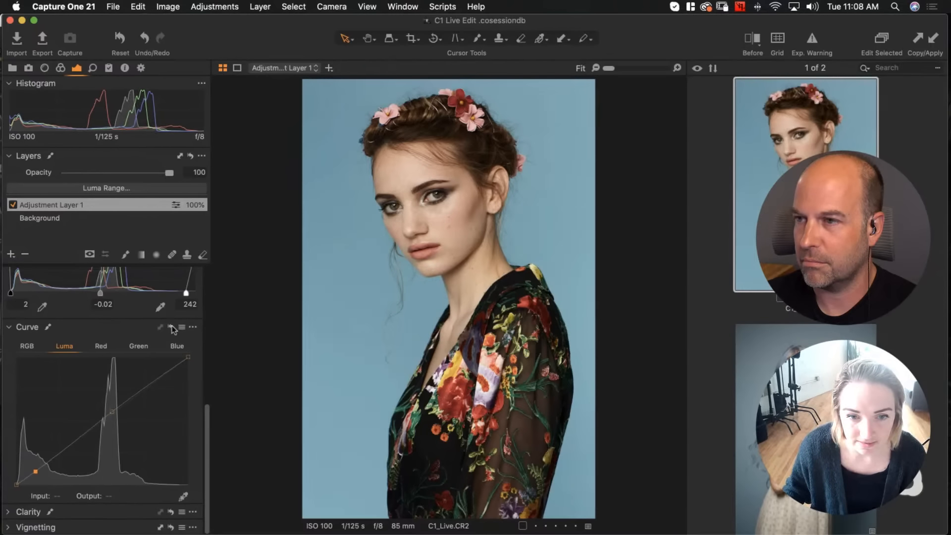
alt+click(172, 327)
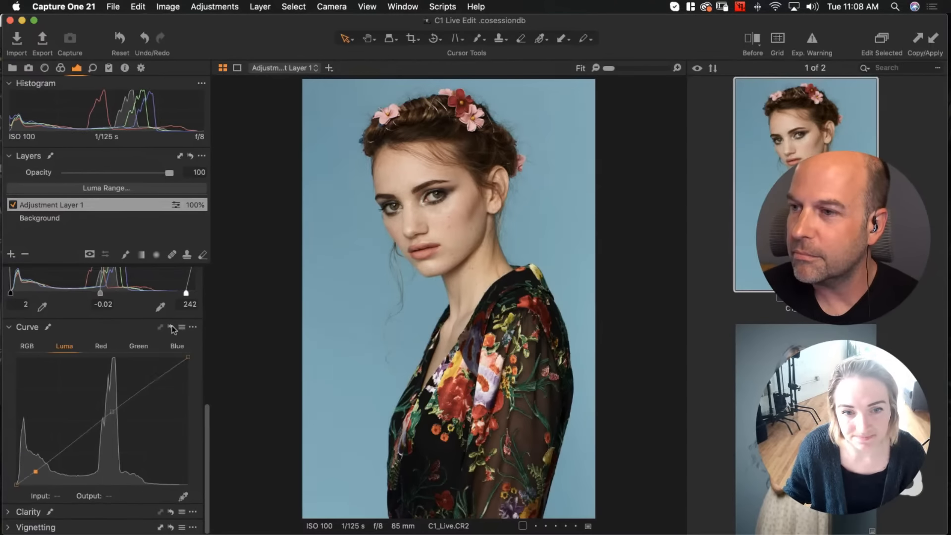
alt+click(172, 327)
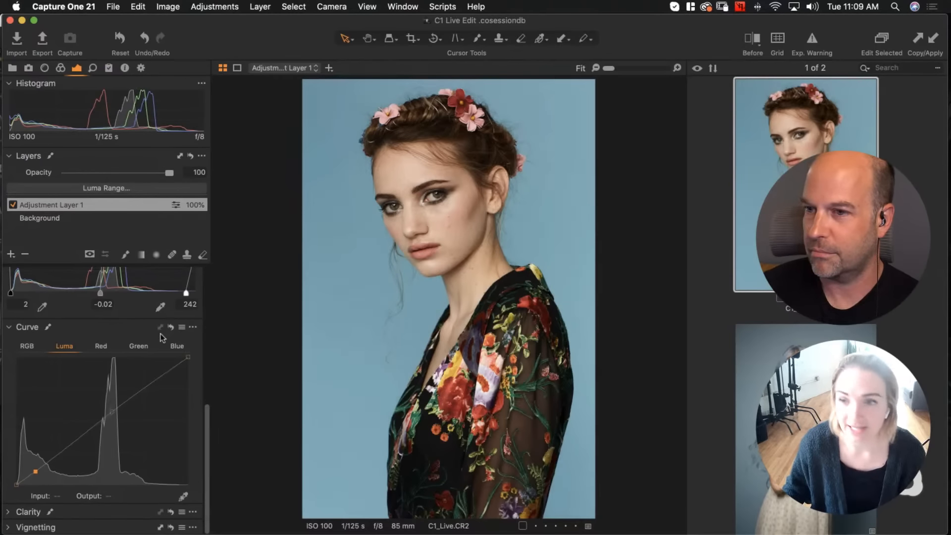
click(749, 43)
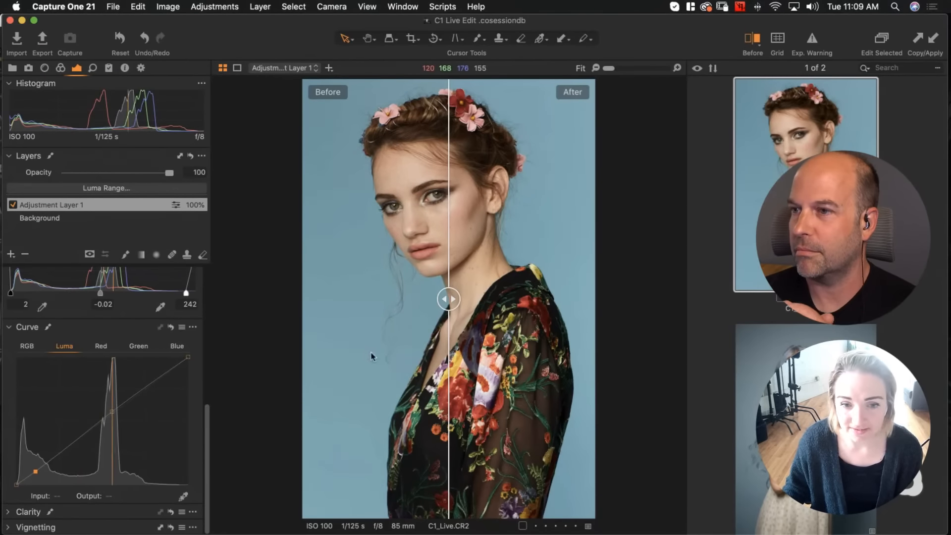
drag(448, 299, 347, 271)
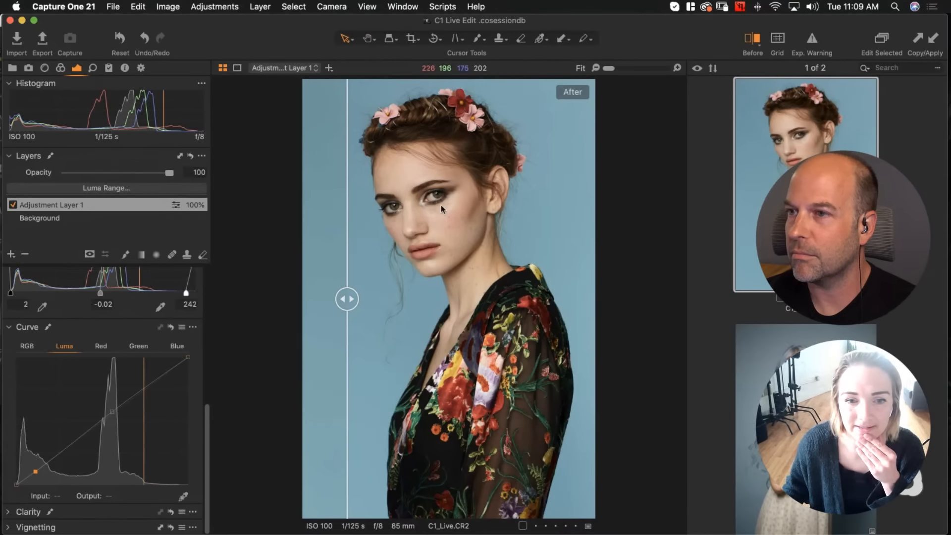
drag(349, 299, 430, 299)
click(752, 39)
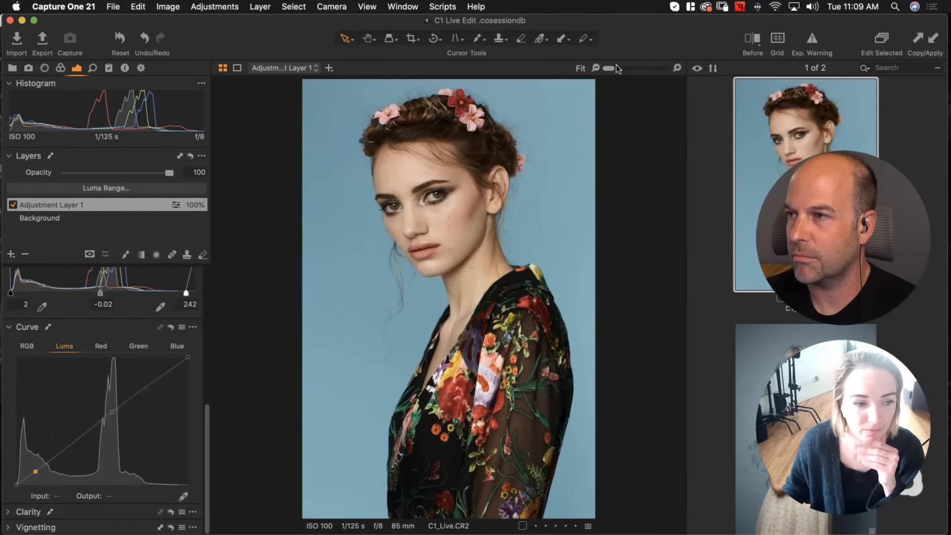
Set High Dynamic Range Black to 3 and check the result in the before/after split view
scroll(98, 391, up, 5)
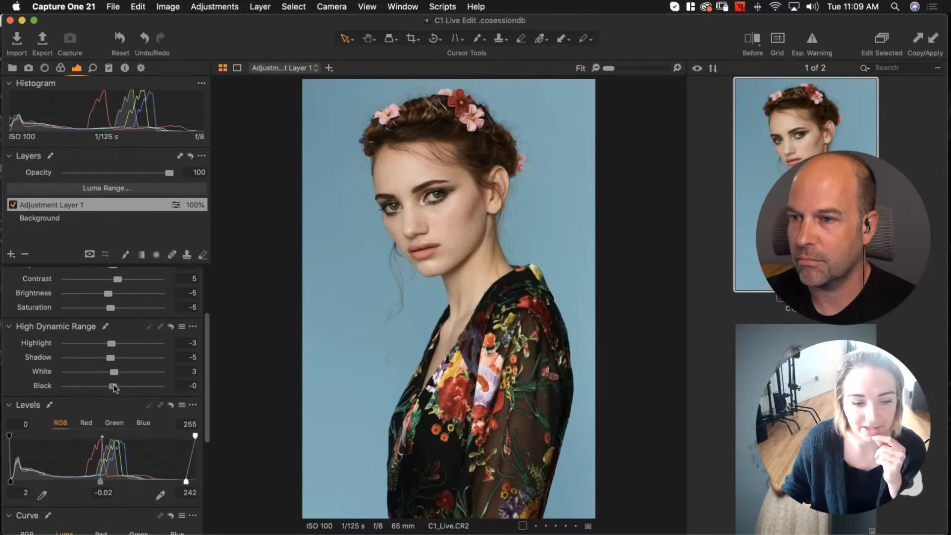
drag(115, 388, 115, 388)
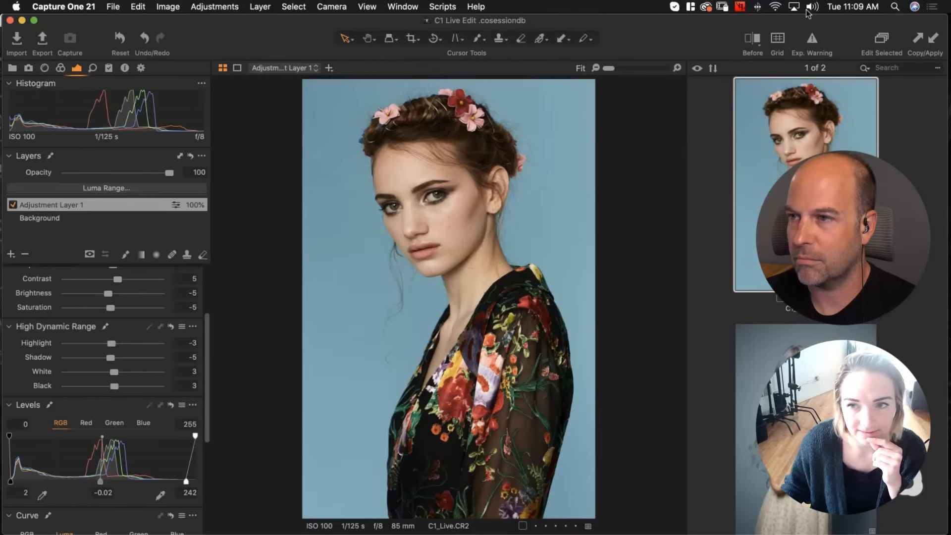
key(y)
drag(448, 312, 358, 285)
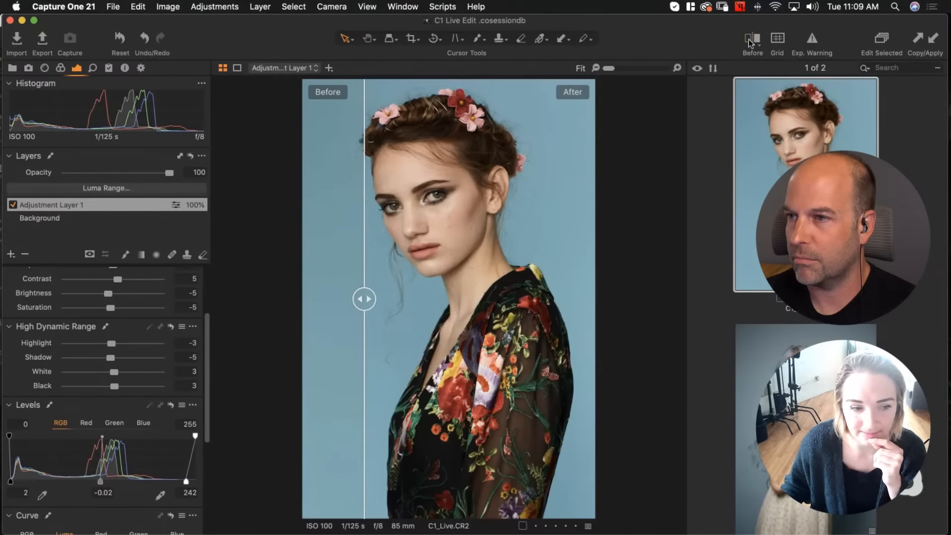
Set High Dynamic Range Black to 5 and compare the result in the before/after split view
key(y)
click(190, 387)
text(5)
key(Return)
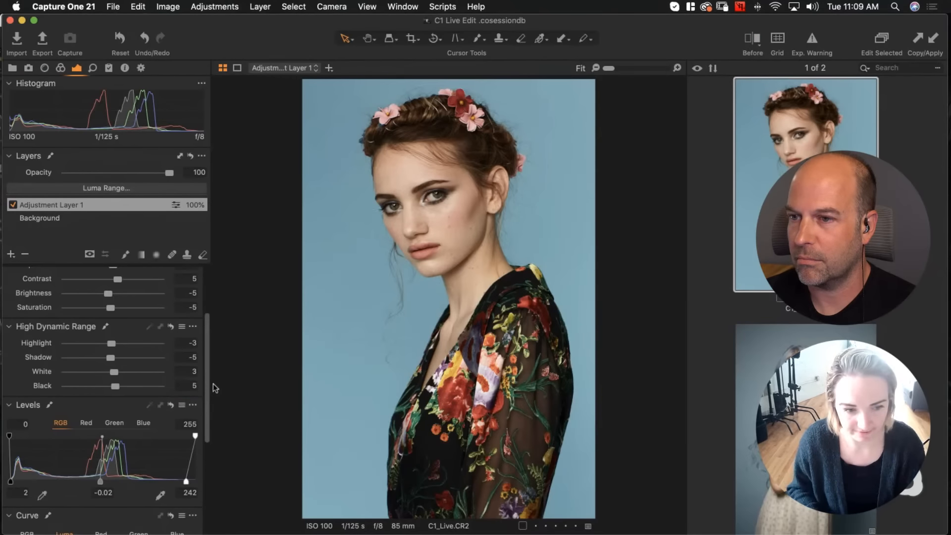
click(754, 38)
drag(443, 297, 379, 297)
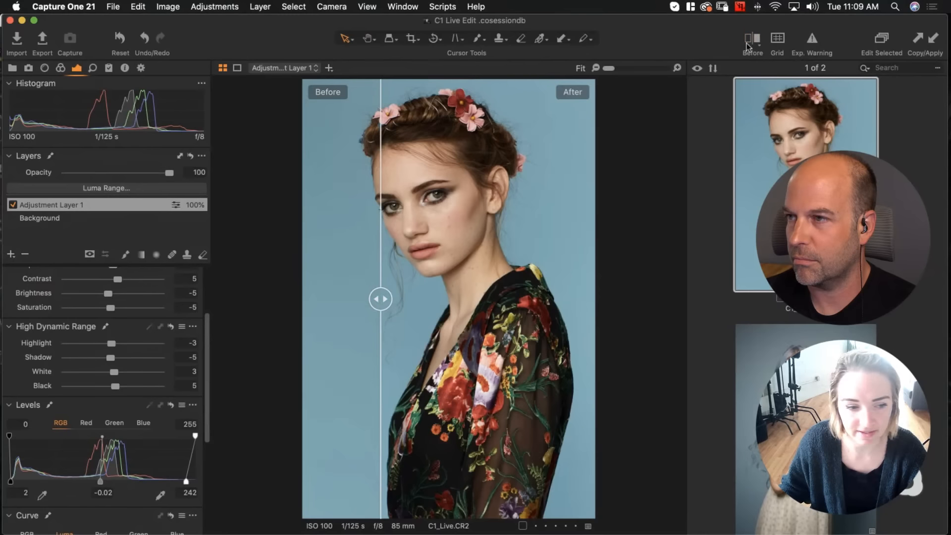
Set High Dynamic Range Shadow to -1 and compare the result in the before/after split view
key(y)
click(190, 357)
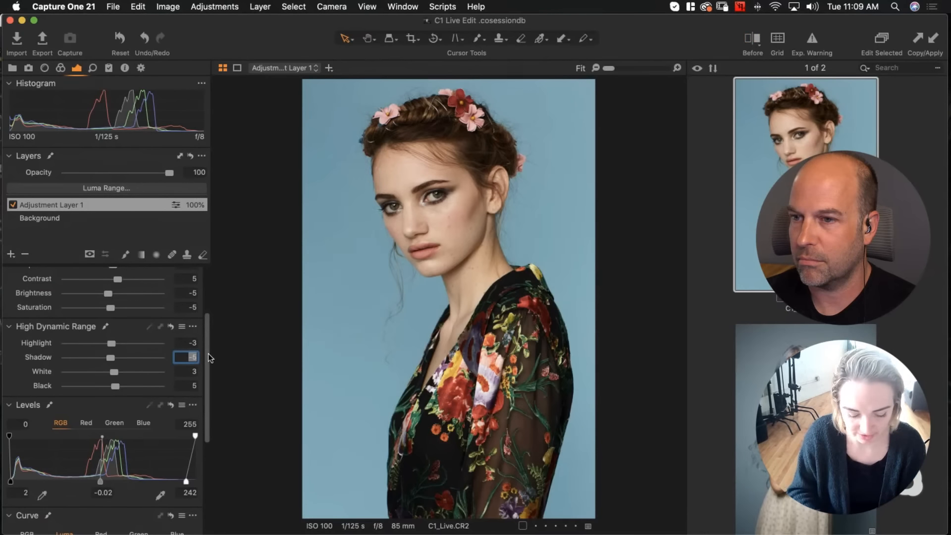
text(-1)
key(Return)
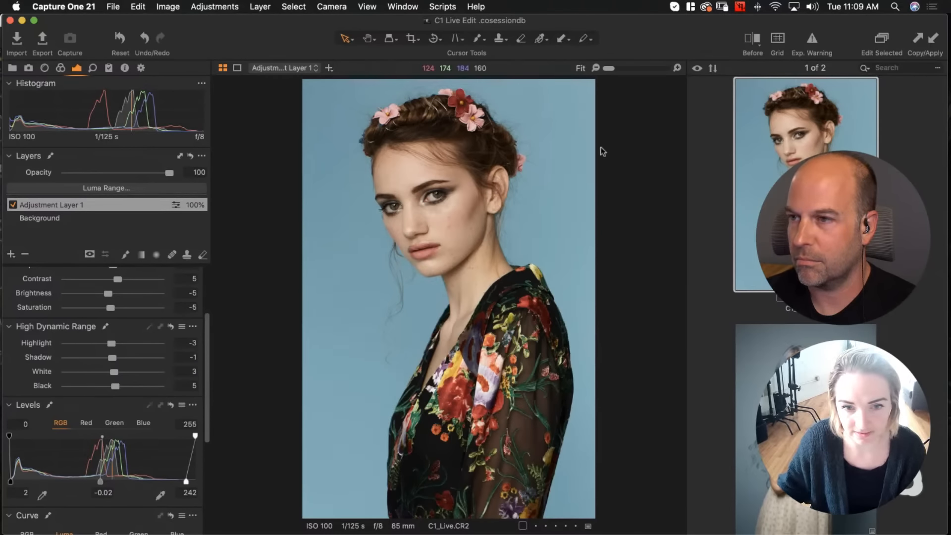
click(758, 42)
drag(447, 299, 321, 299)
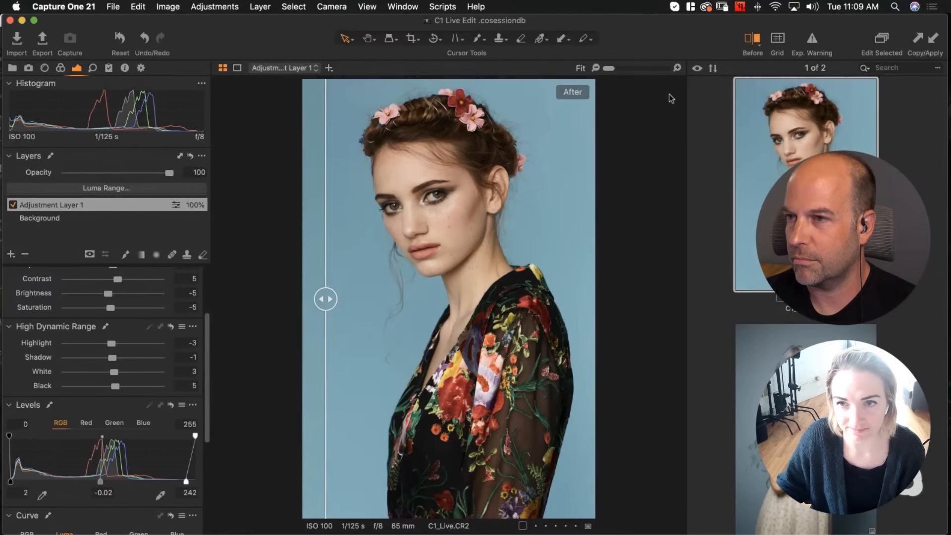
click(753, 39)
Try raising Clarity to 75 while zoomed into the face, undo it, and return to the fit view
scroll(83, 446, down, 8)
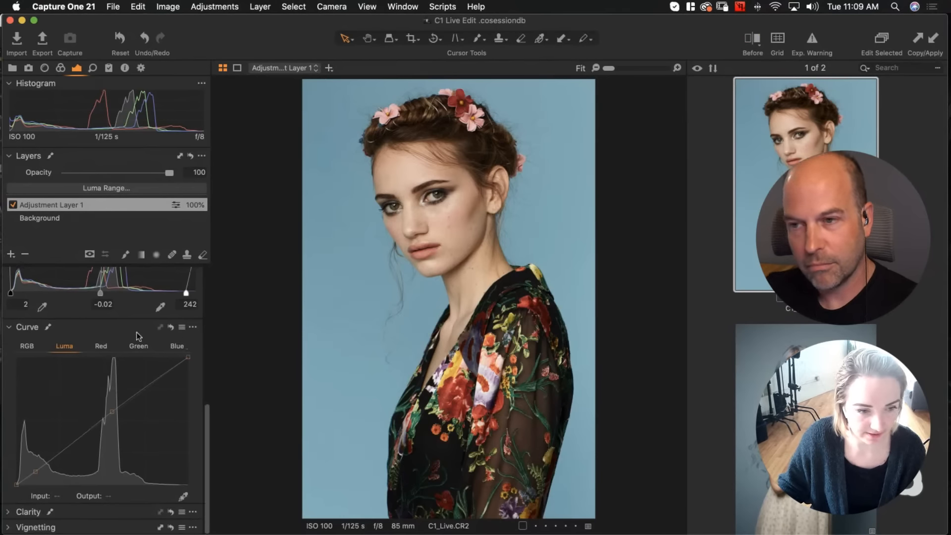
click(8, 511)
scroll(58, 467, down, 2)
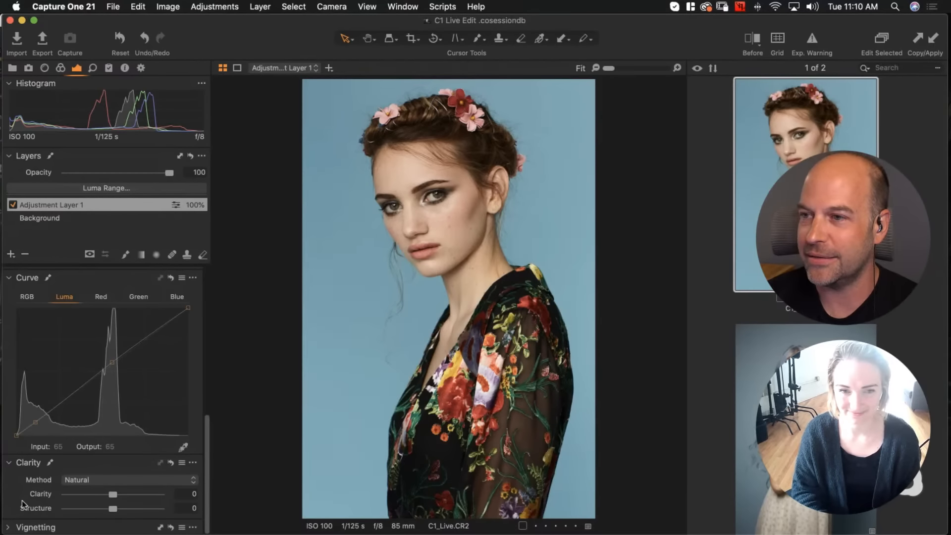
key(super+plus)
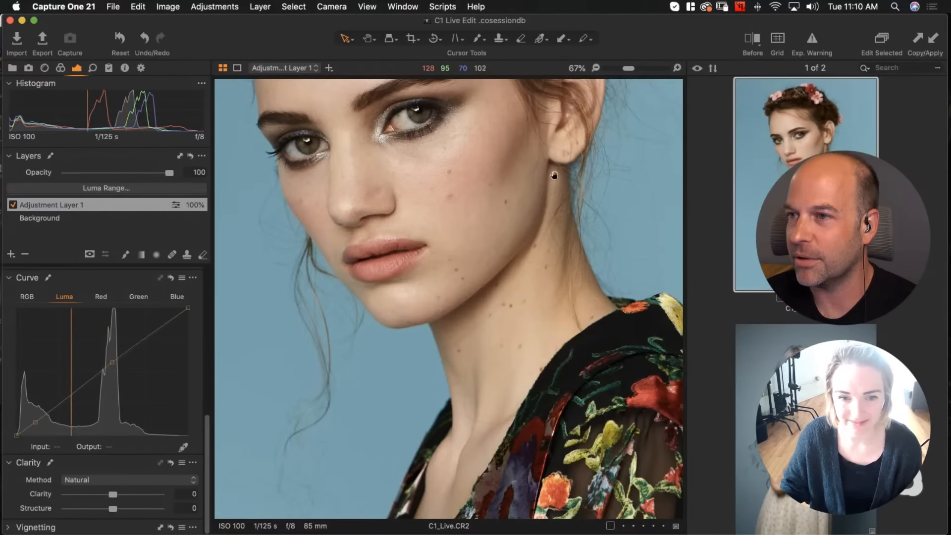
drag(547, 158, 553, 271)
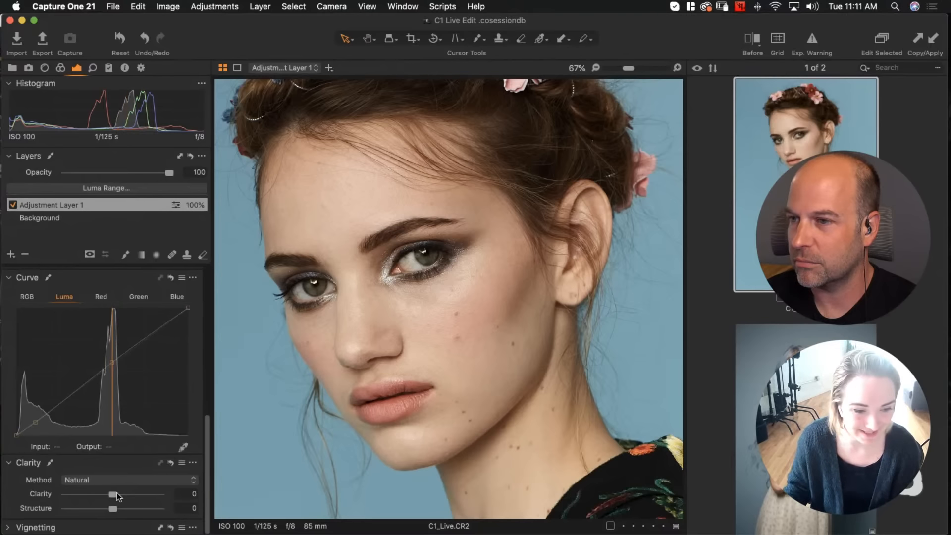
drag(114, 492, 150, 497)
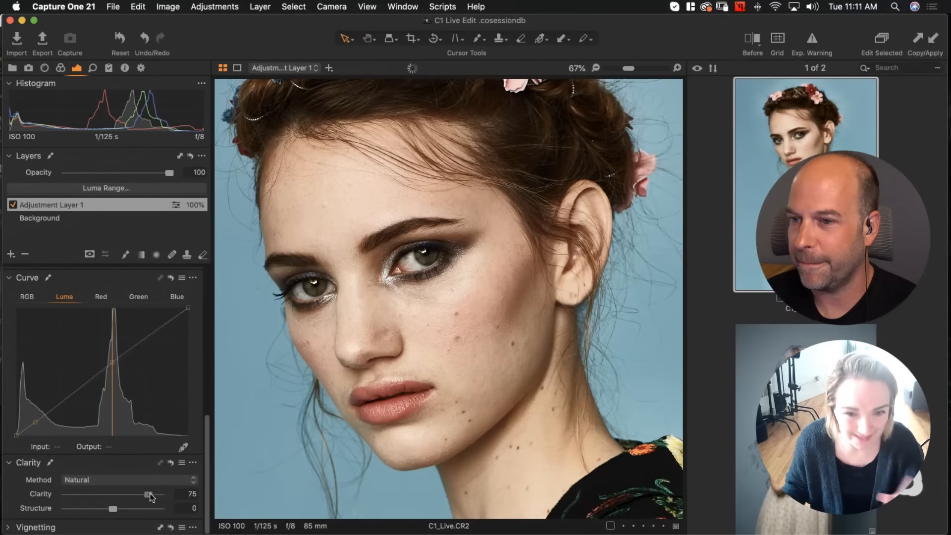
key(super+z)
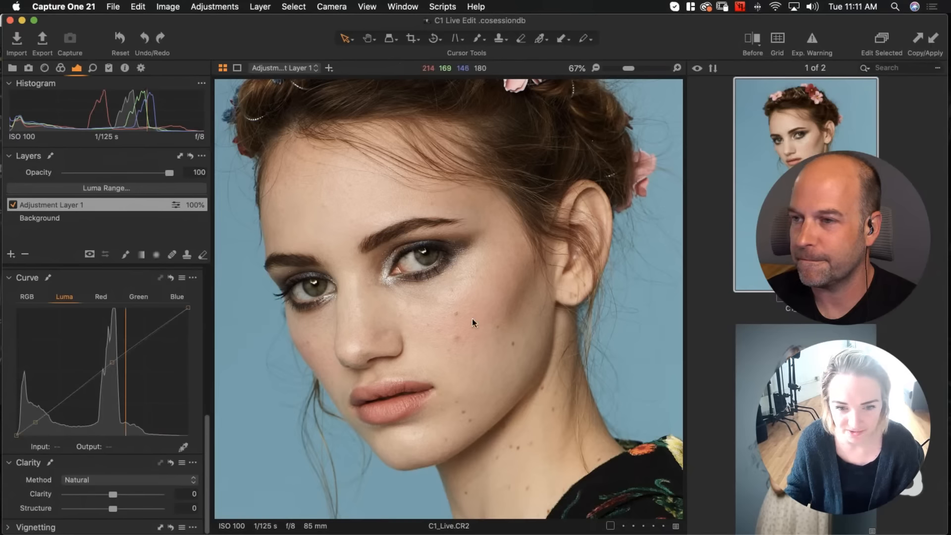
key(super+minus)
key(super+0)
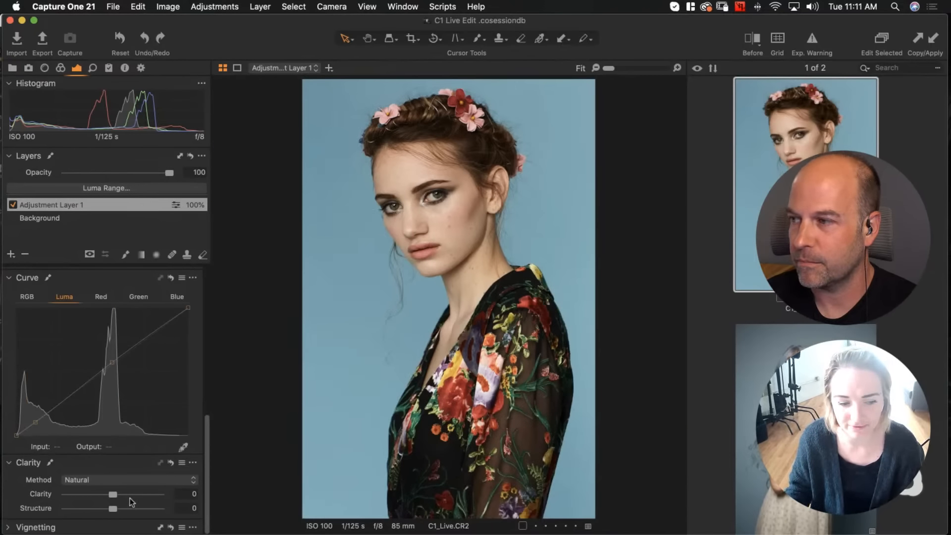
click(9, 462)
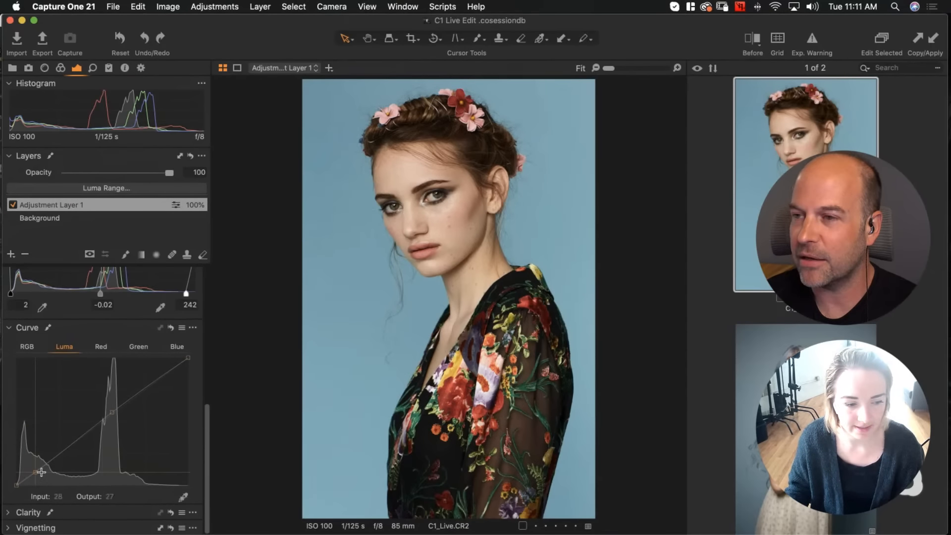
scroll(42, 474, down, 2)
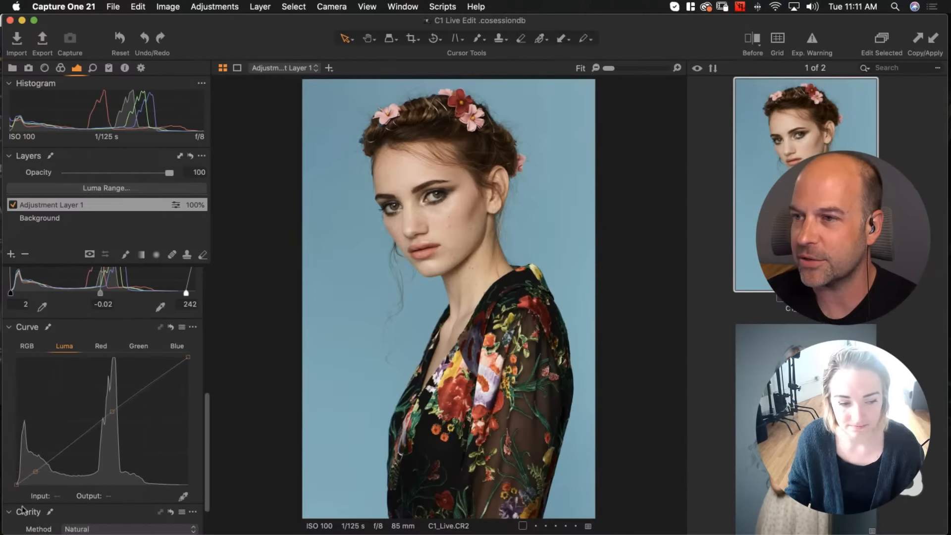
click(23, 511)
scroll(79, 494, down, 2)
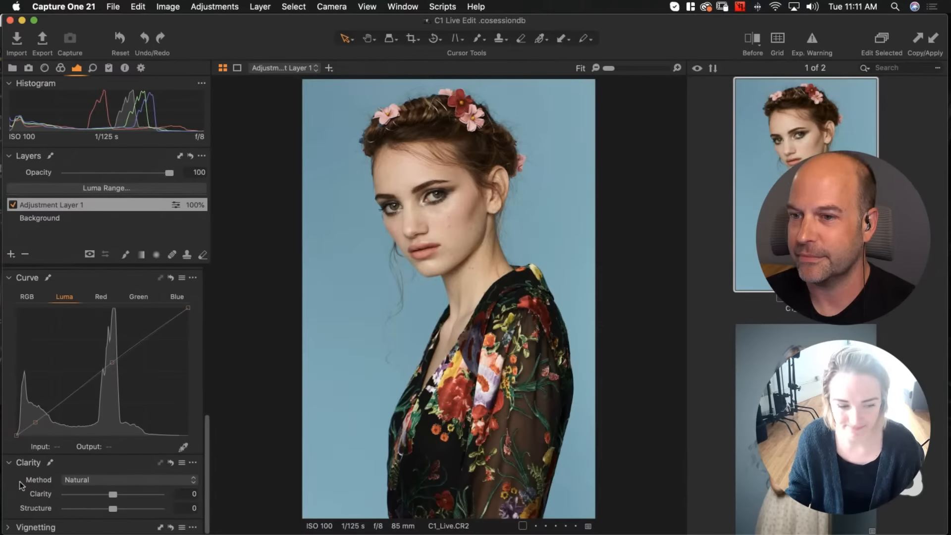
click(18, 465)
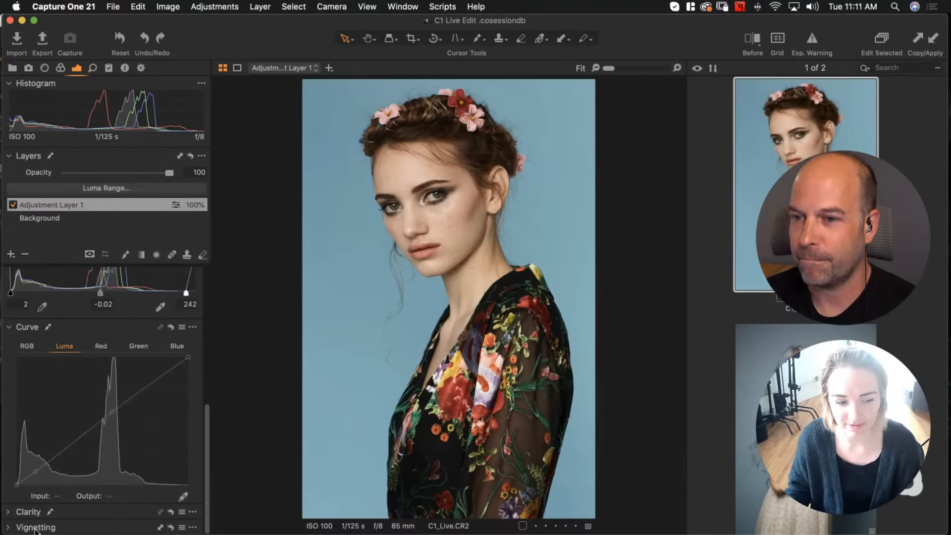
click(13, 528)
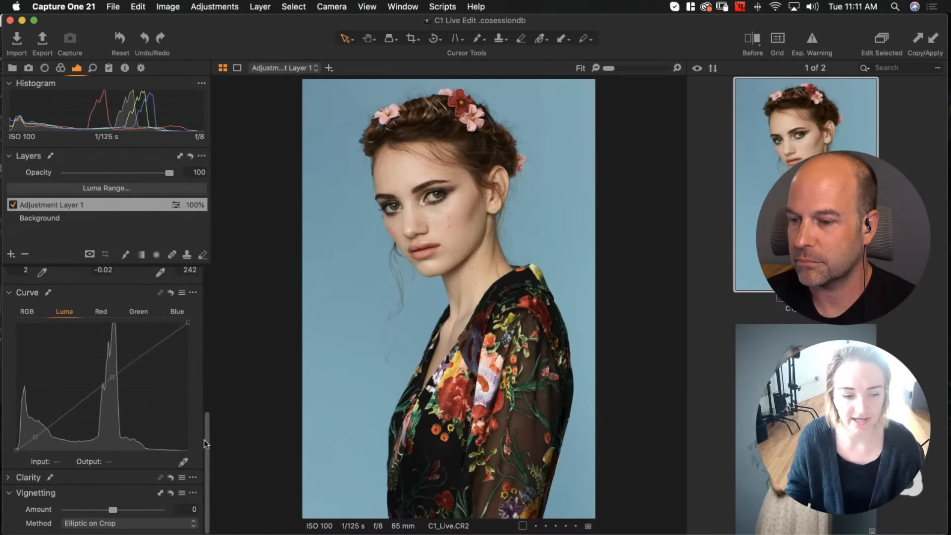
click(7, 492)
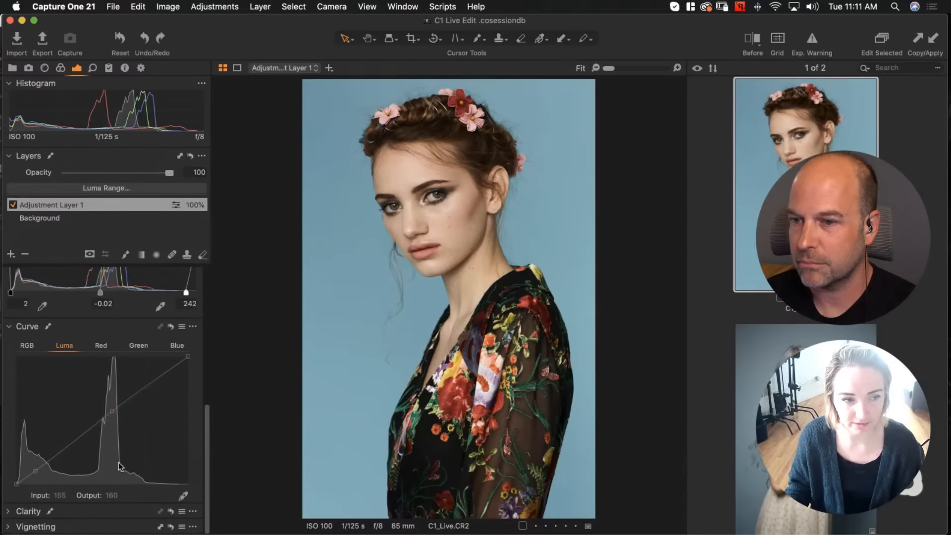
scroll(140, 421, up, 5)
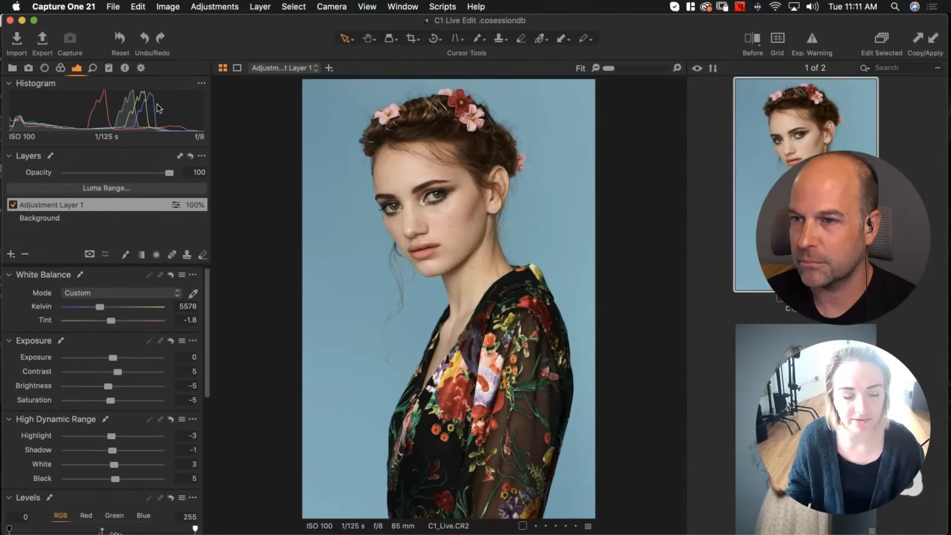
Add a new filled adjustment layer and name it Color
click(10, 254)
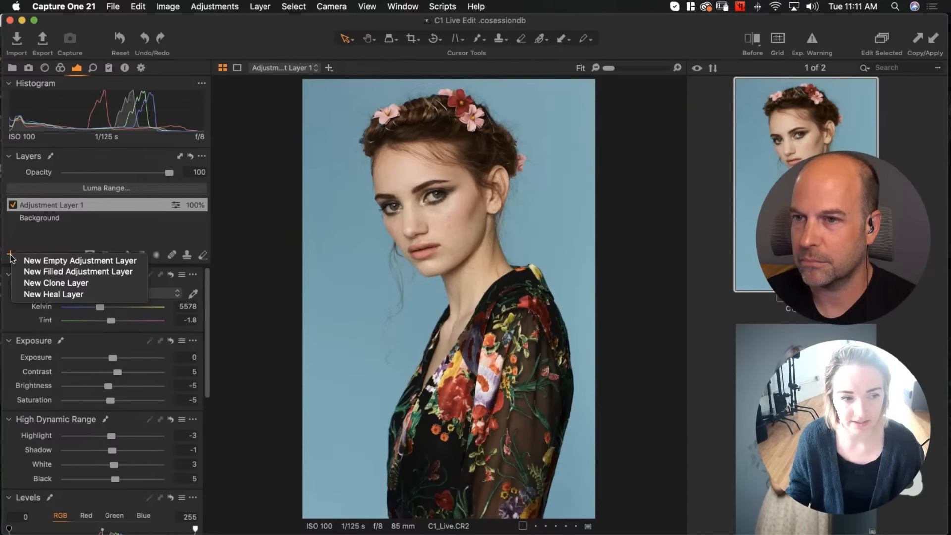
click(24, 272)
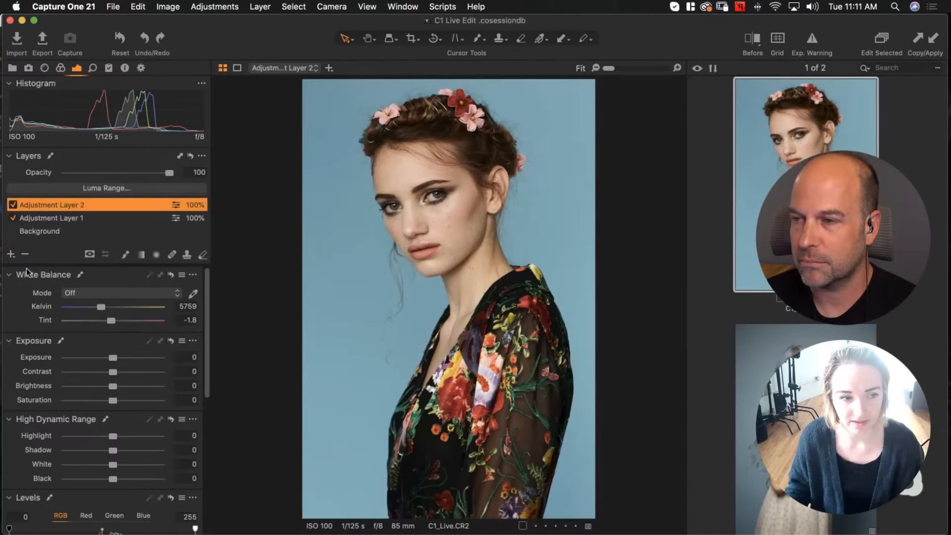
double_click(78, 204)
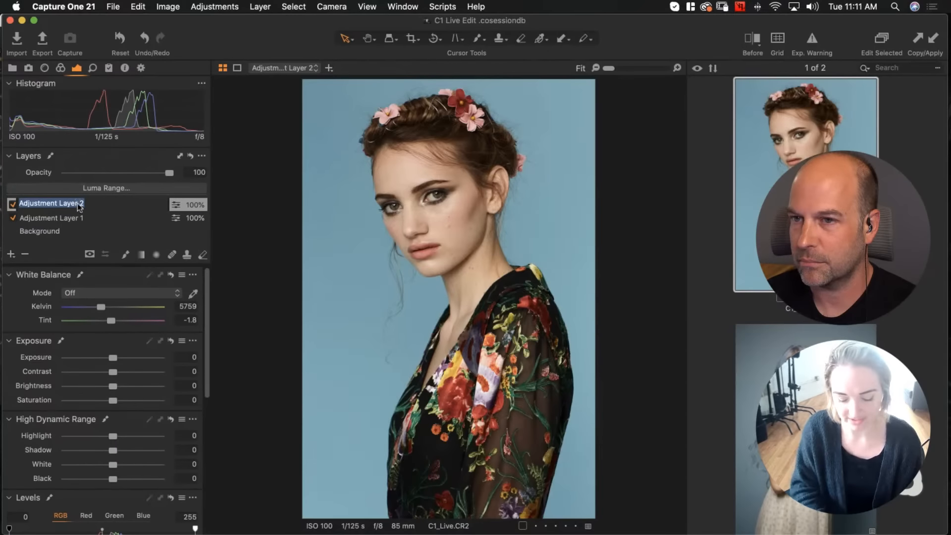
text(Color)
key(Return)
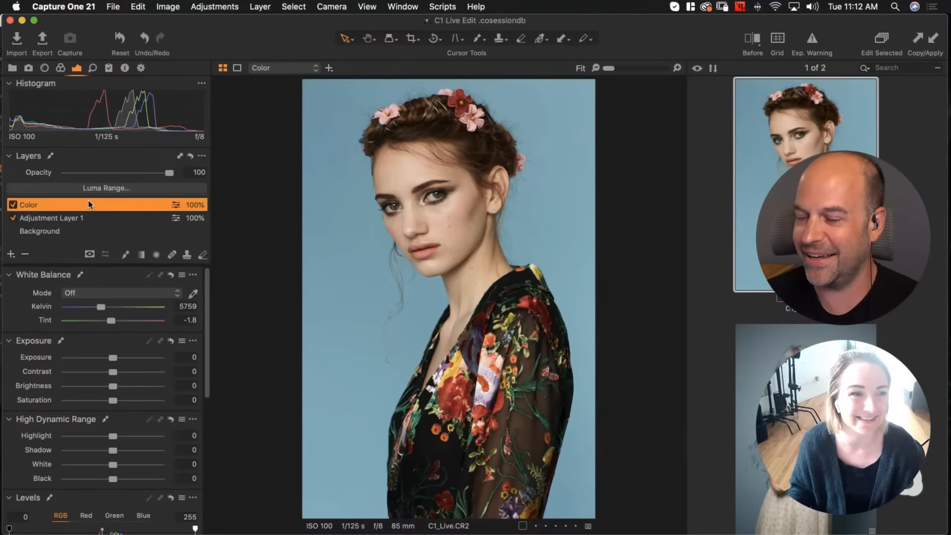
Open the colour tools and push the Color Balance Master wheel toward blue
click(60, 68)
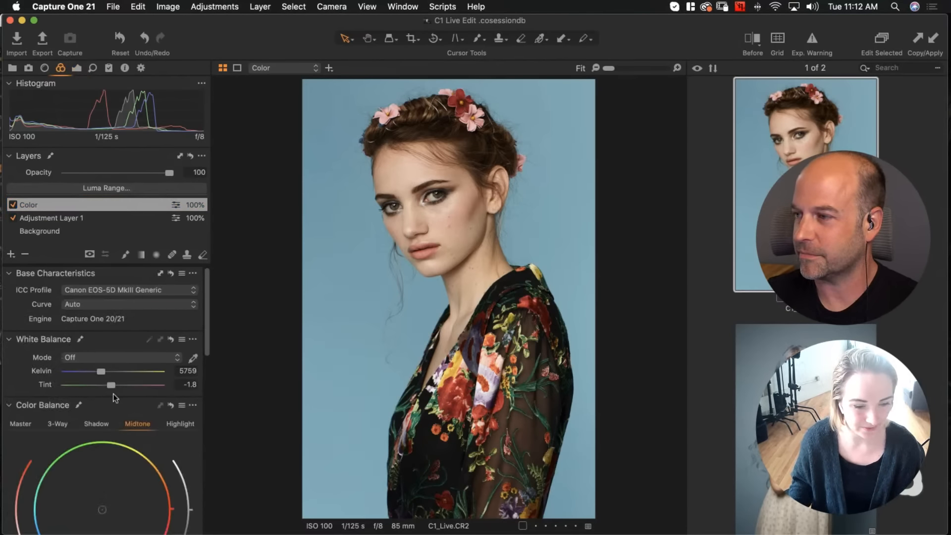
scroll(113, 393, down, 3)
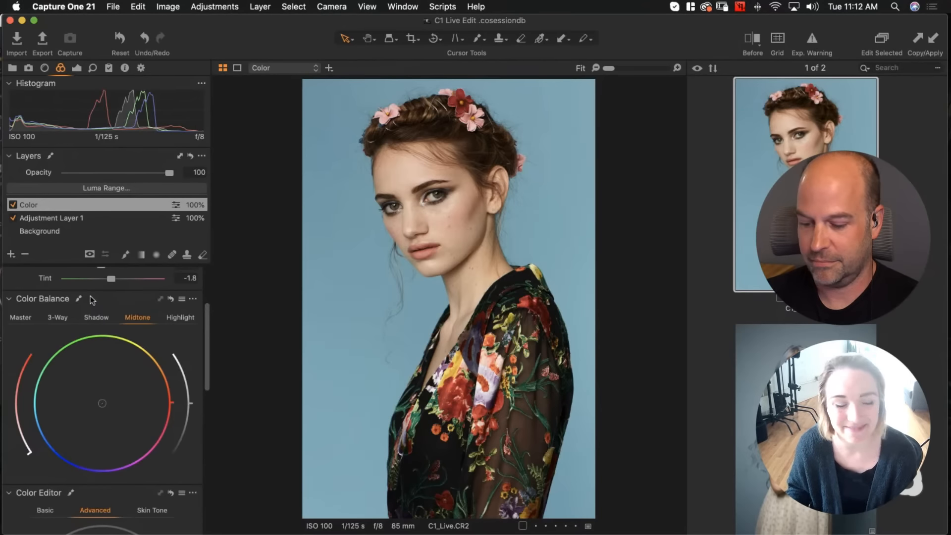
scroll(112, 300, down, 1)
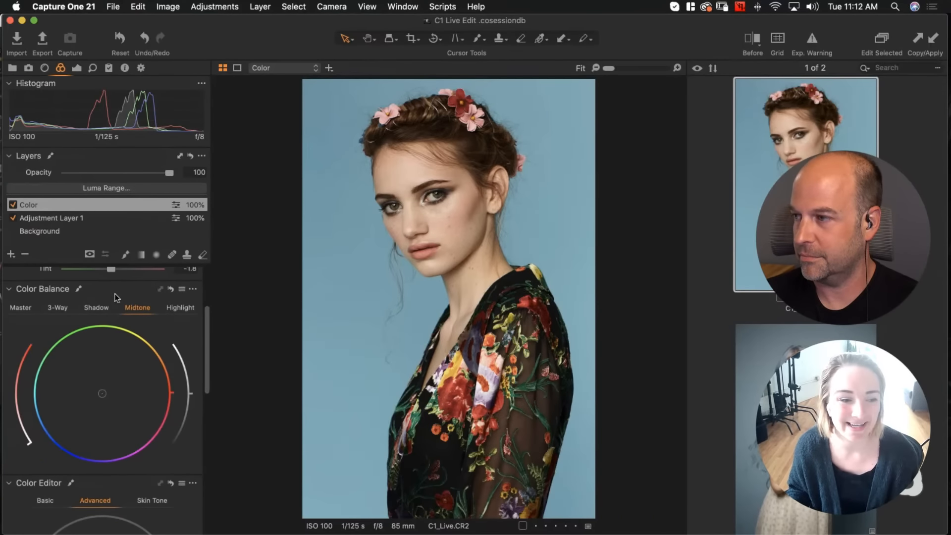
click(20, 308)
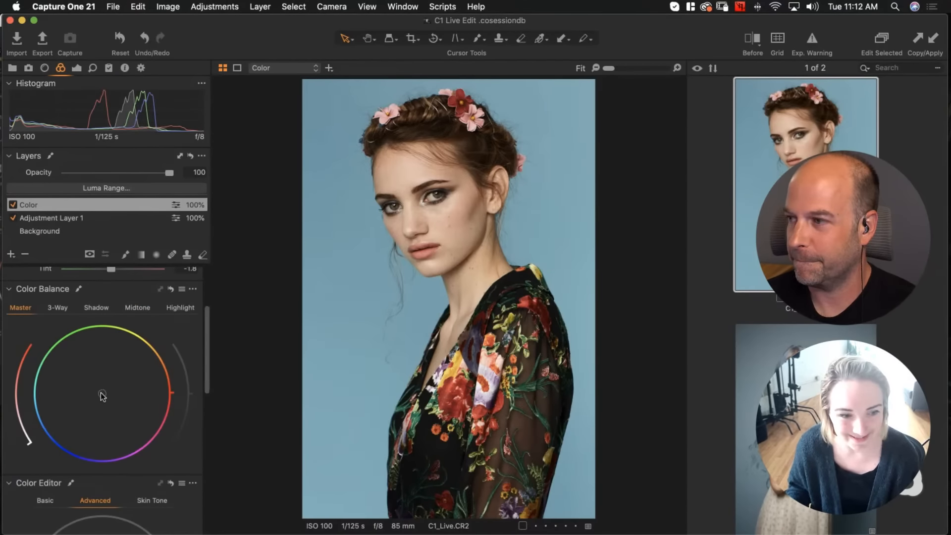
drag(103, 393, 66, 436)
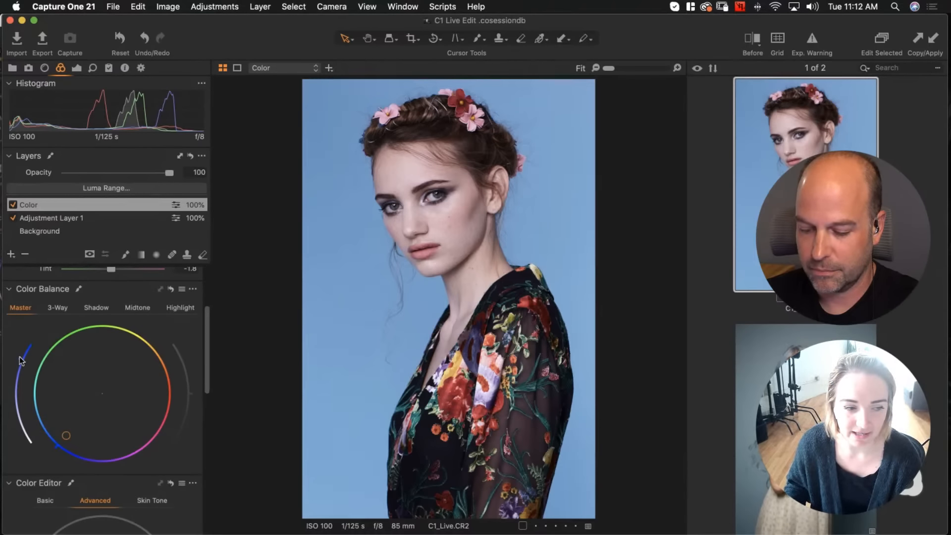
Reduce the Master colour balance saturation arc almost to its minimum
drag(19, 357, 20, 358)
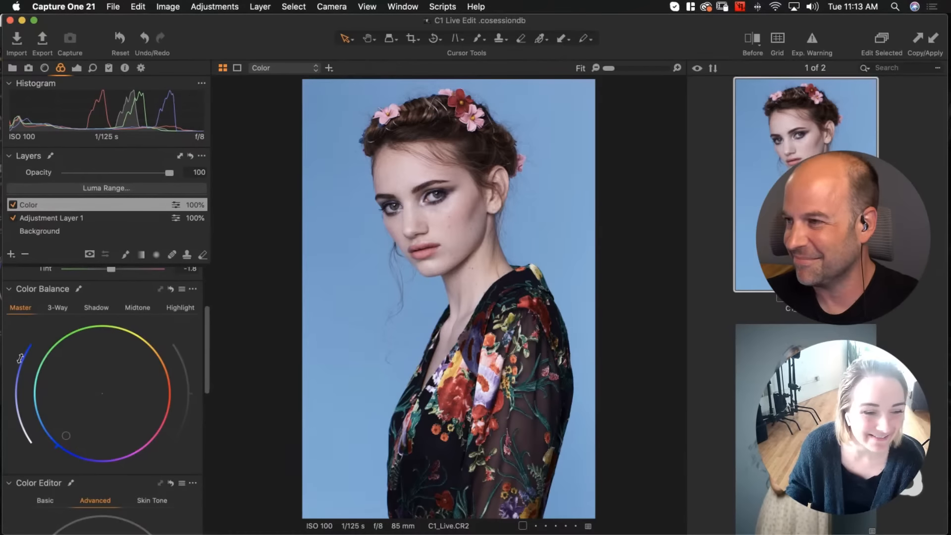
drag(20, 358, 24, 456)
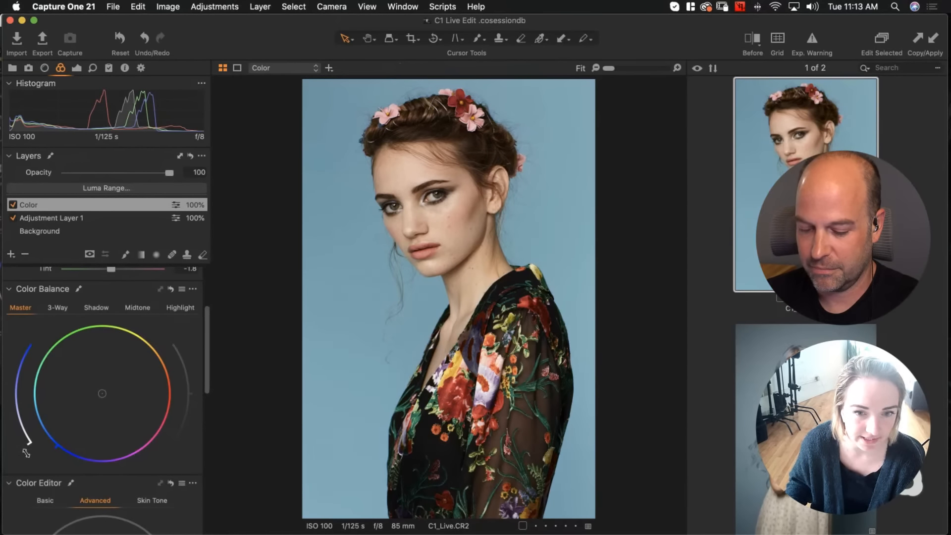
drag(27, 448, 25, 439)
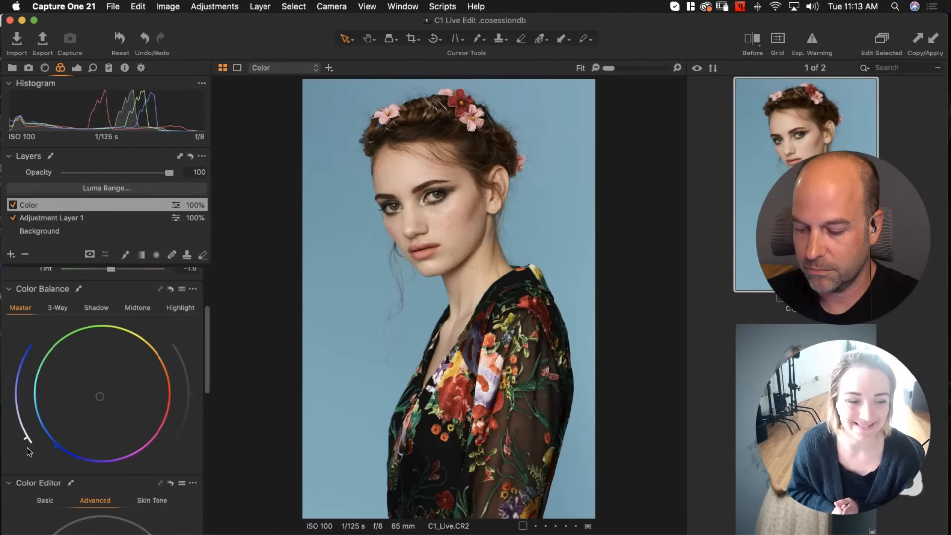
Tint the shadows toward blue-violet using the Color Balance Shadow wheel
click(57, 308)
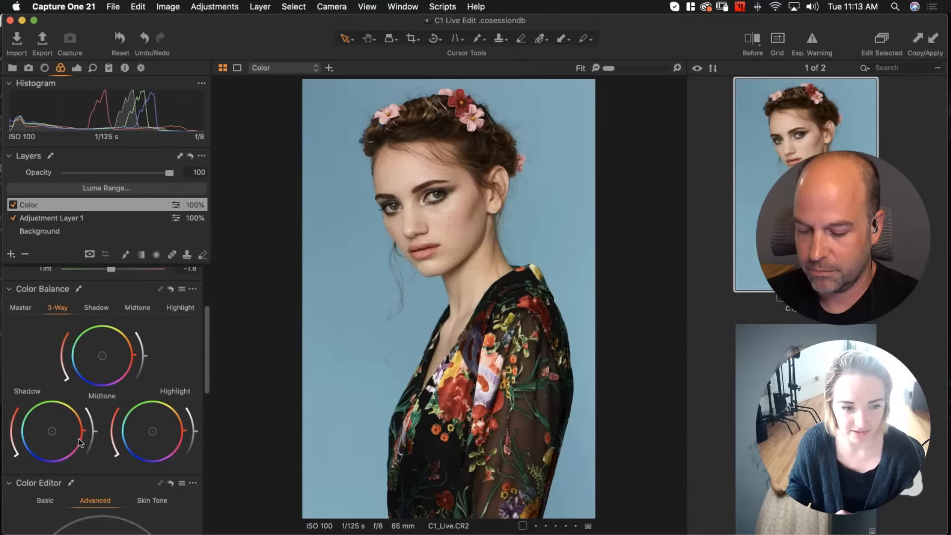
click(101, 307)
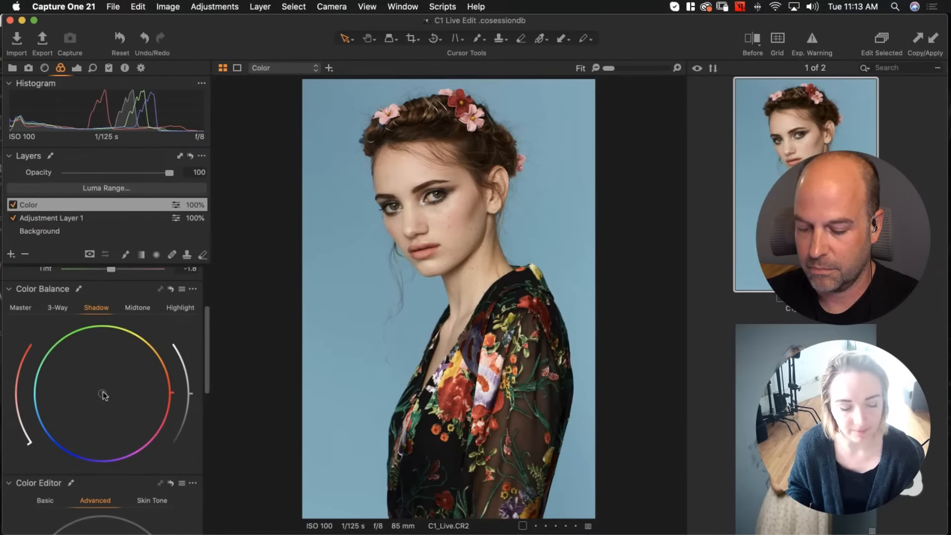
drag(103, 394, 93, 464)
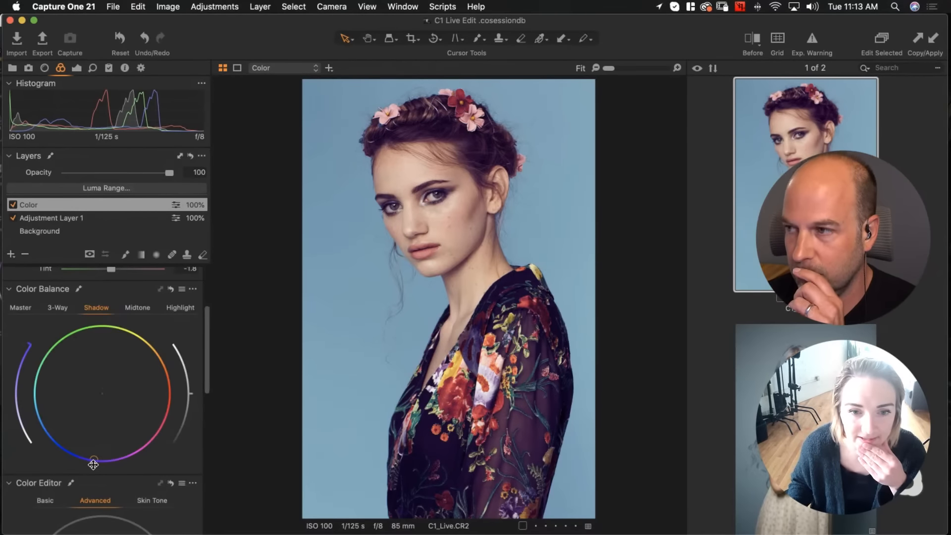
drag(94, 464, 75, 455)
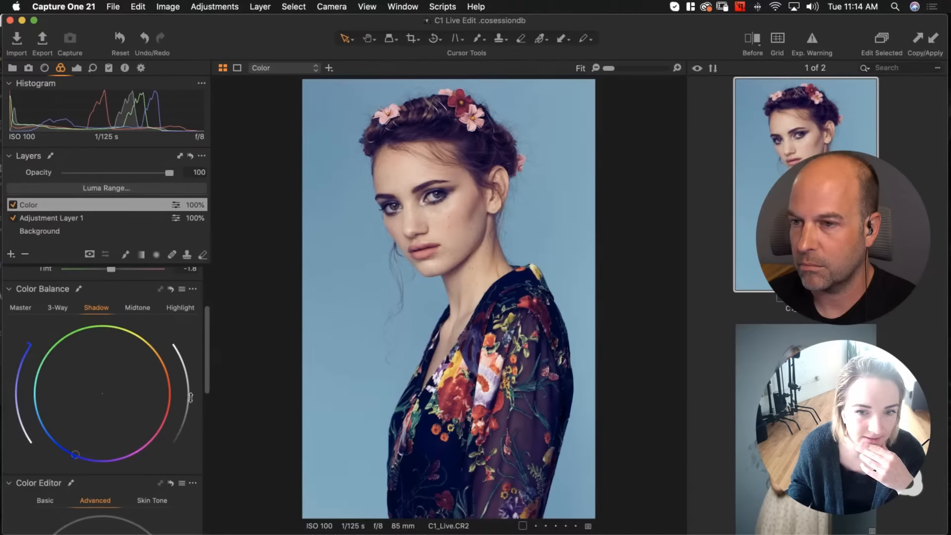
Reduce the Shadow colour balance saturation arc almost to its minimum
drag(191, 397, 190, 398)
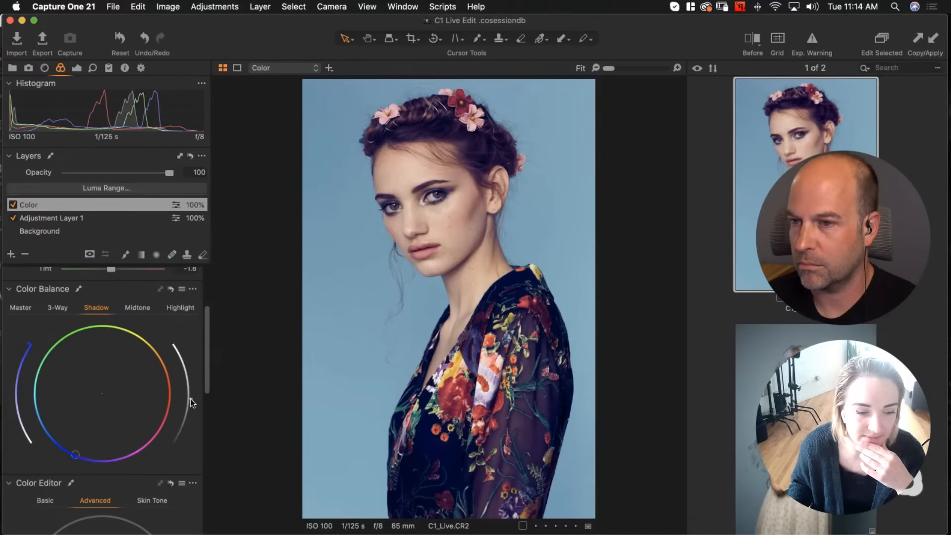
drag(29, 346, 21, 444)
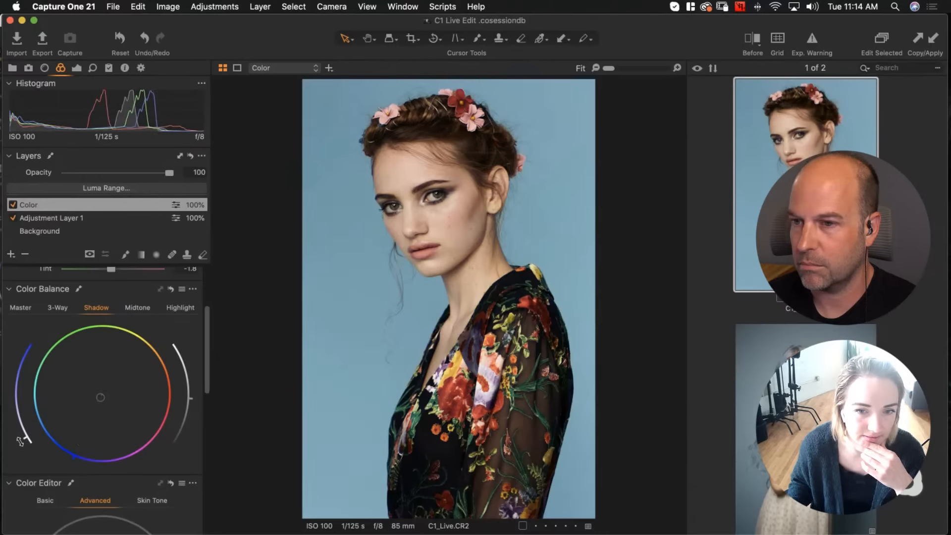
drag(19, 441, 20, 441)
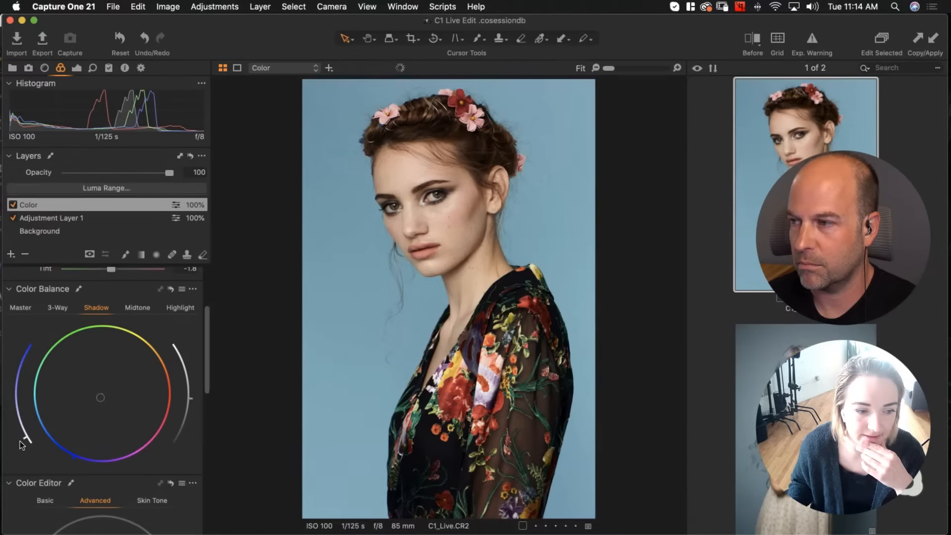
Tint the midtones toward orange on the Midtone wheel, then lower their saturation arc almost to its minimum
click(19, 308)
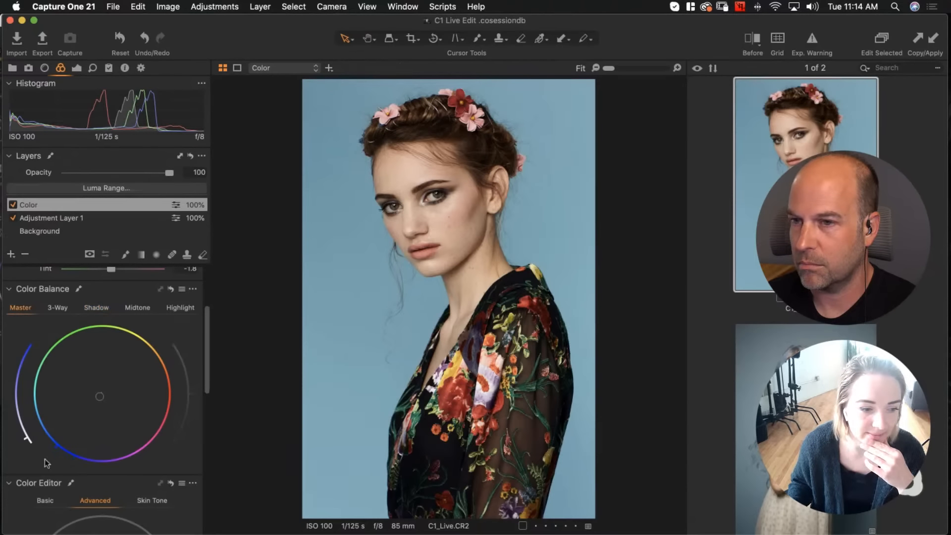
click(137, 309)
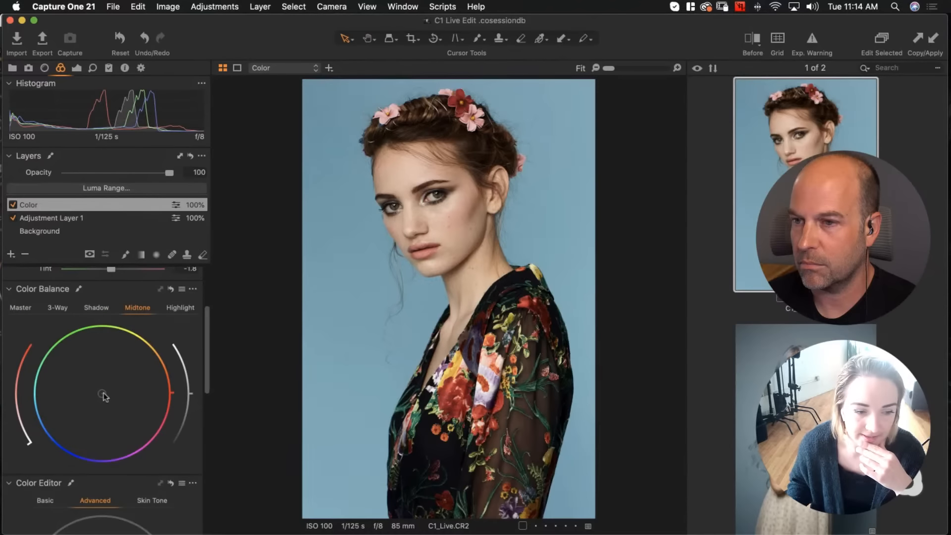
drag(102, 394, 154, 354)
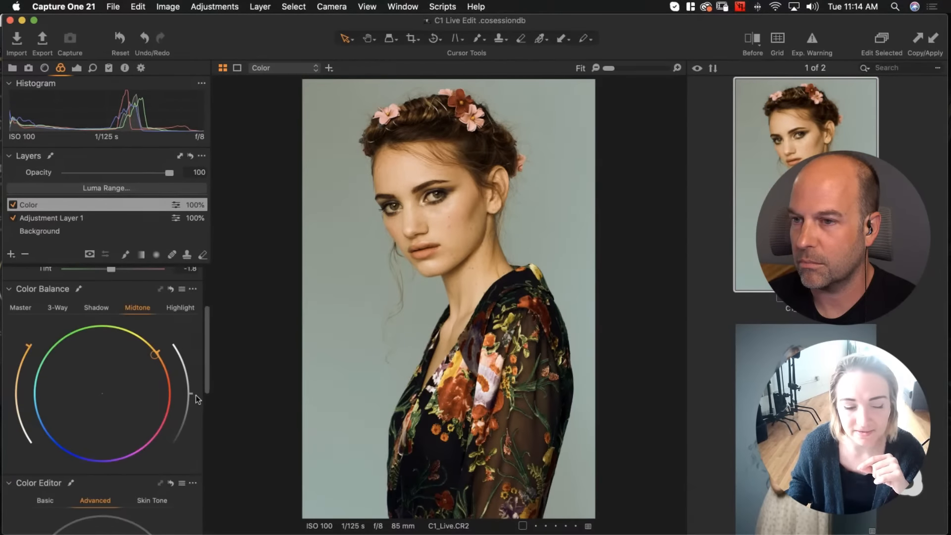
drag(26, 346, 20, 444)
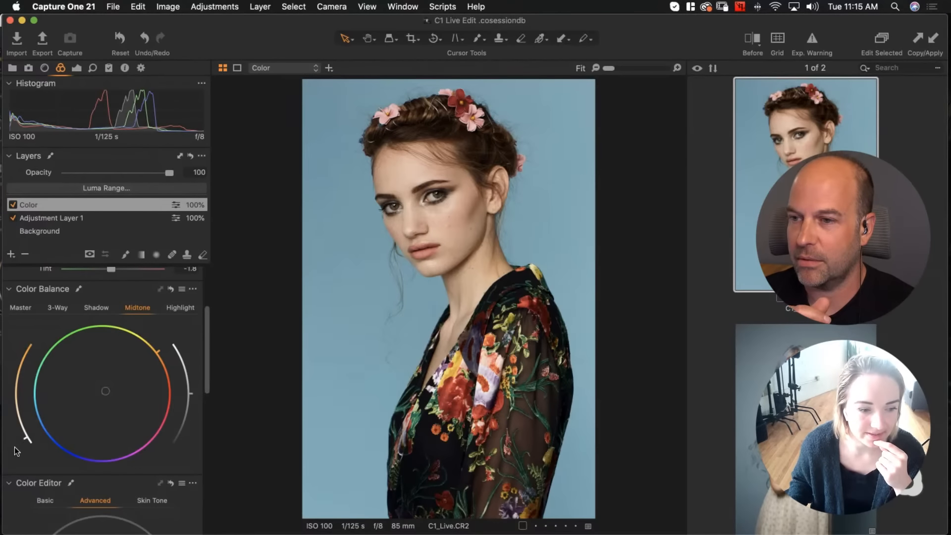
Tint the highlights toward yellow-orange on the Highlight wheel, then lower their saturation arc almost to its minimum
click(182, 308)
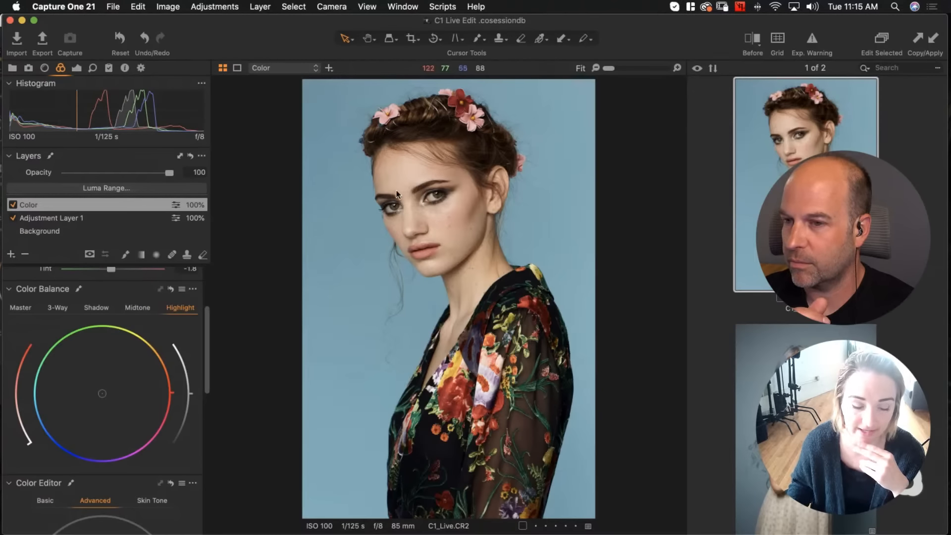
drag(102, 393, 148, 354)
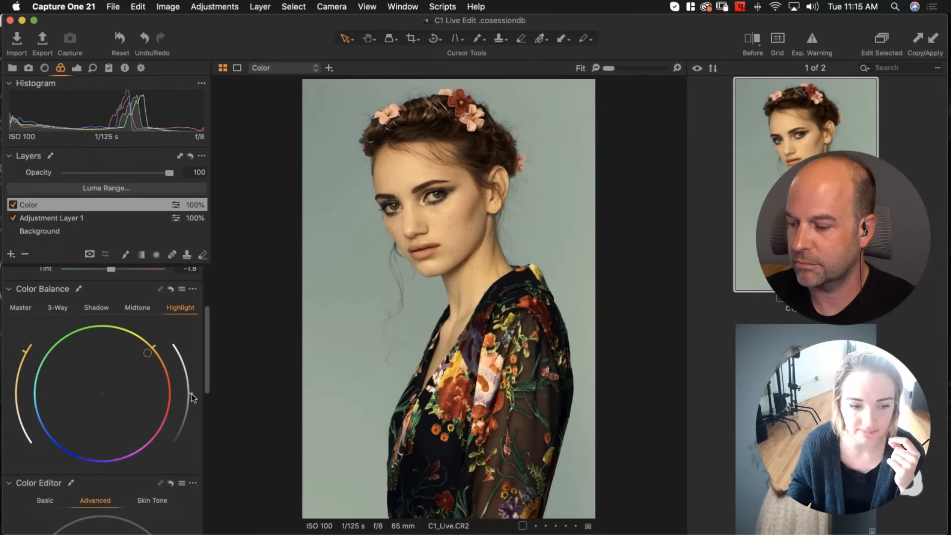
drag(191, 395, 192, 391)
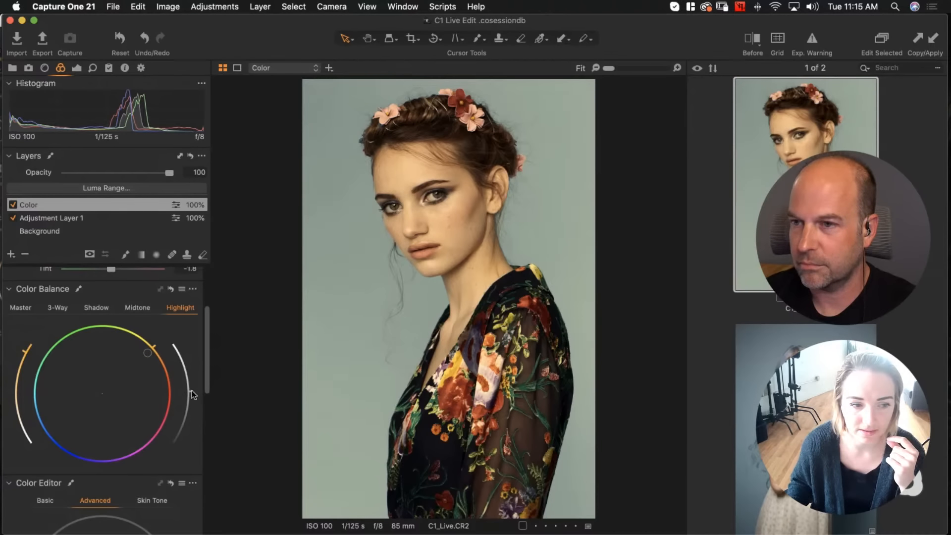
drag(23, 354, 25, 441)
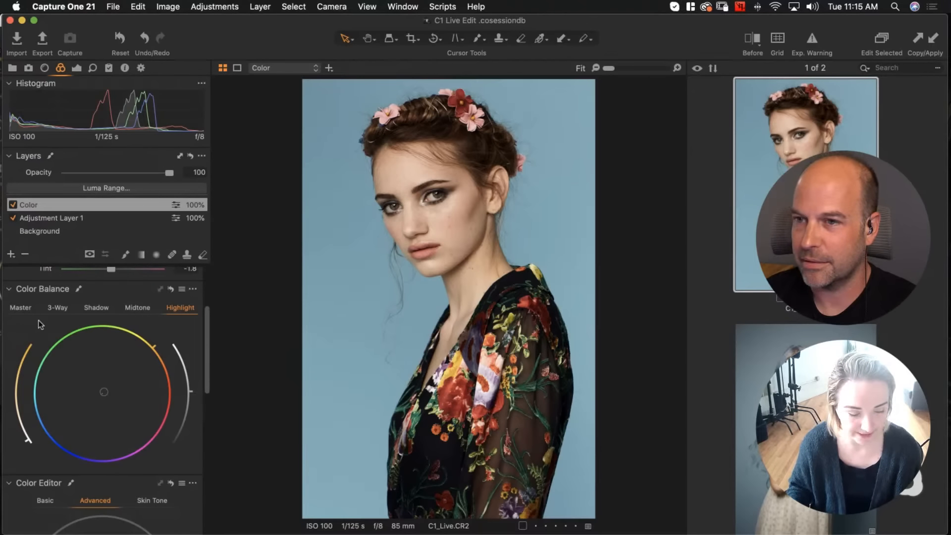
Toggle the Color Balance adjustments off and on to compare the grade before and after
click(171, 287)
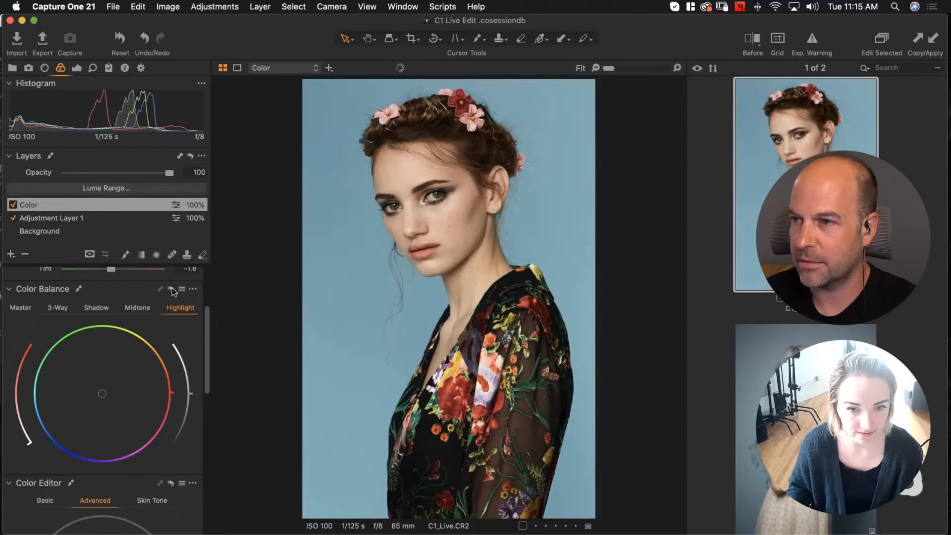
alt+click(171, 288)
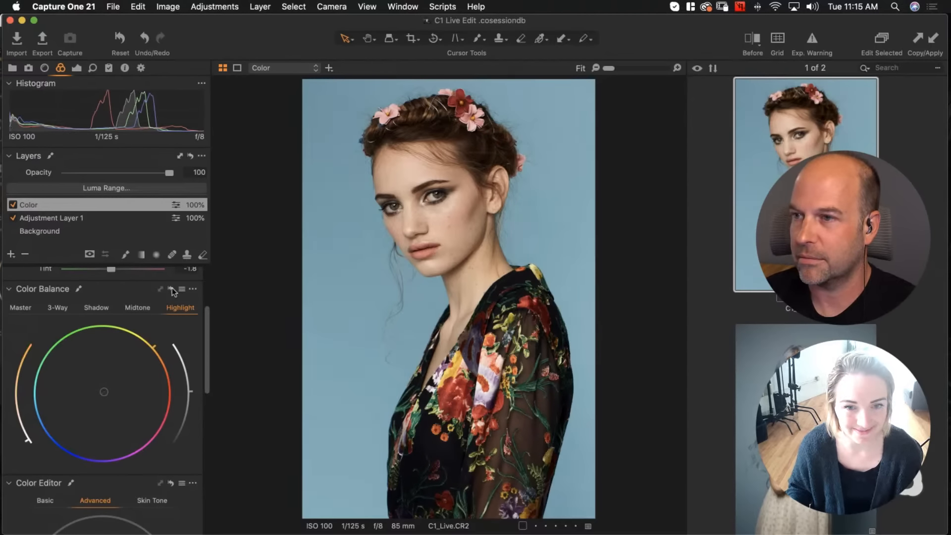
alt+click(171, 287)
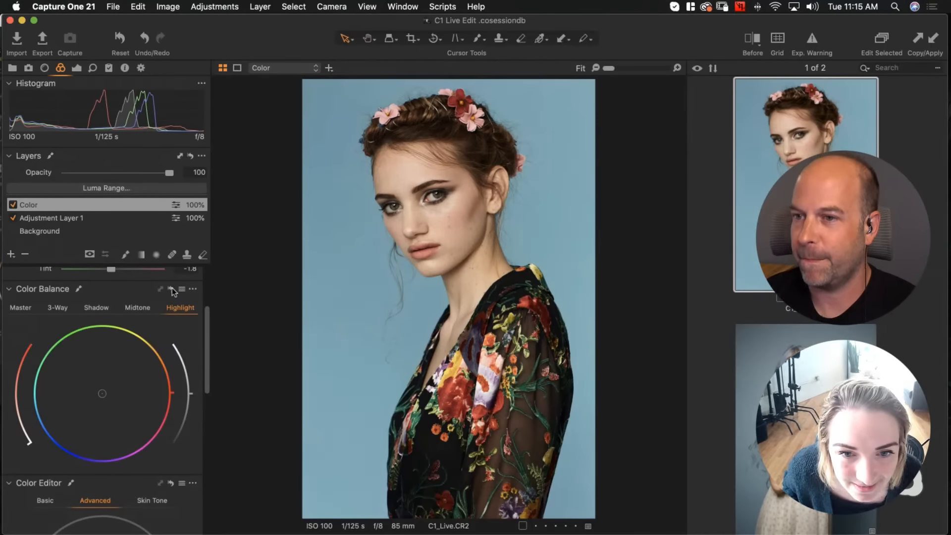
alt+click(171, 287)
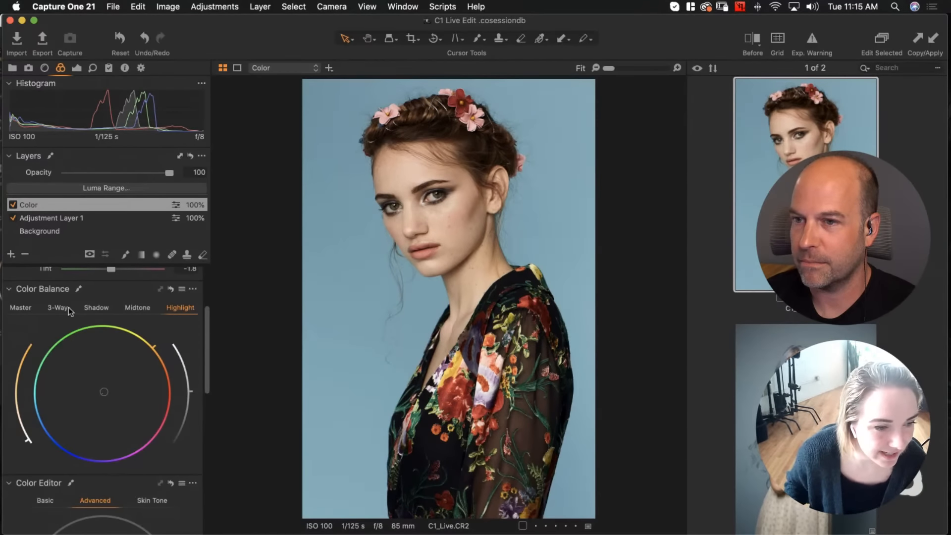
click(96, 309)
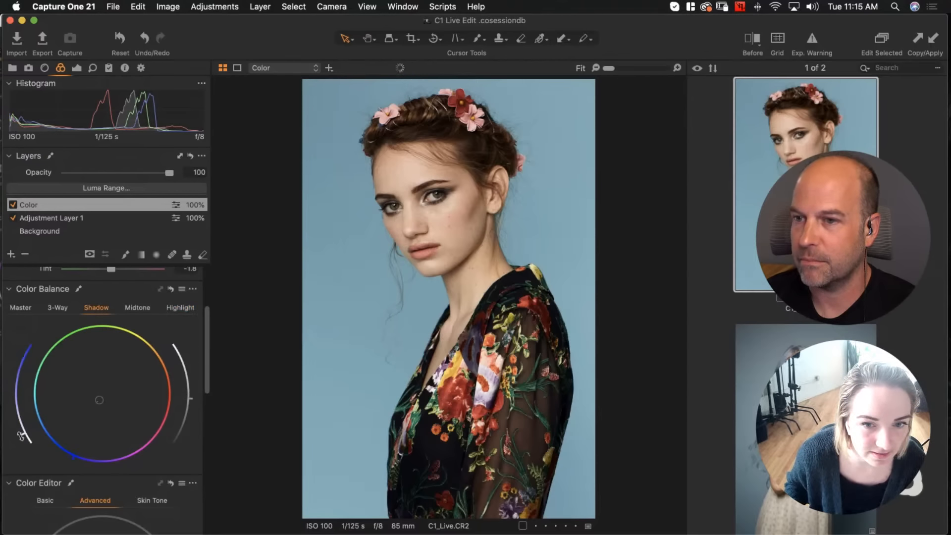
drag(22, 437, 11, 403)
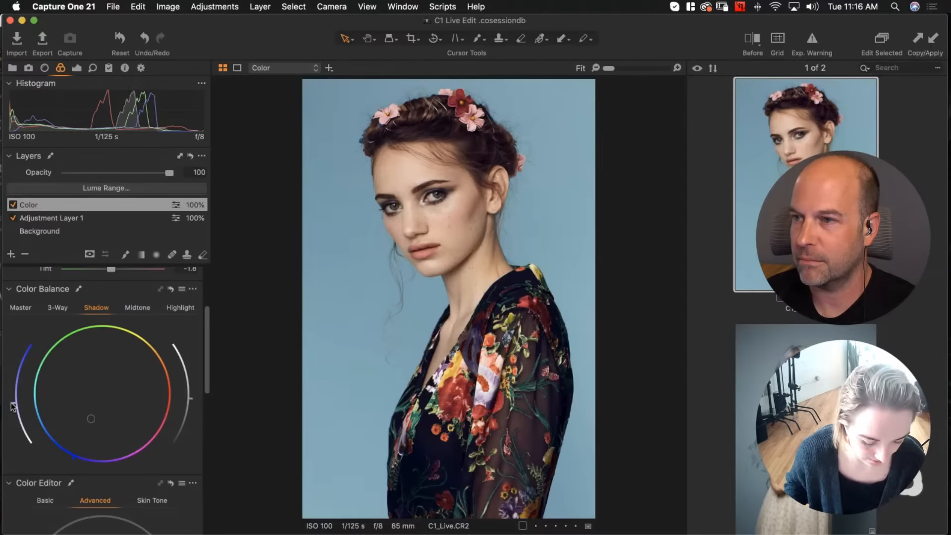
key(super+z)
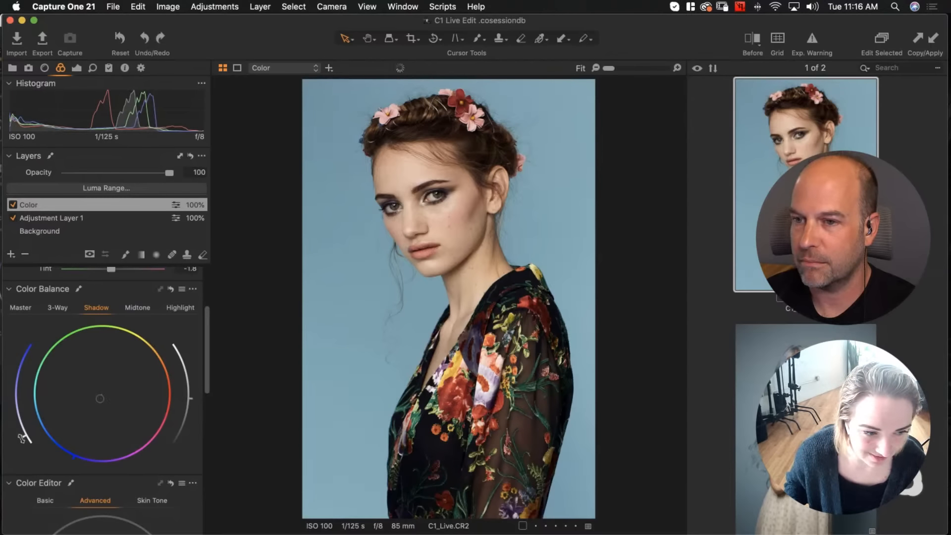
drag(23, 439, 21, 437)
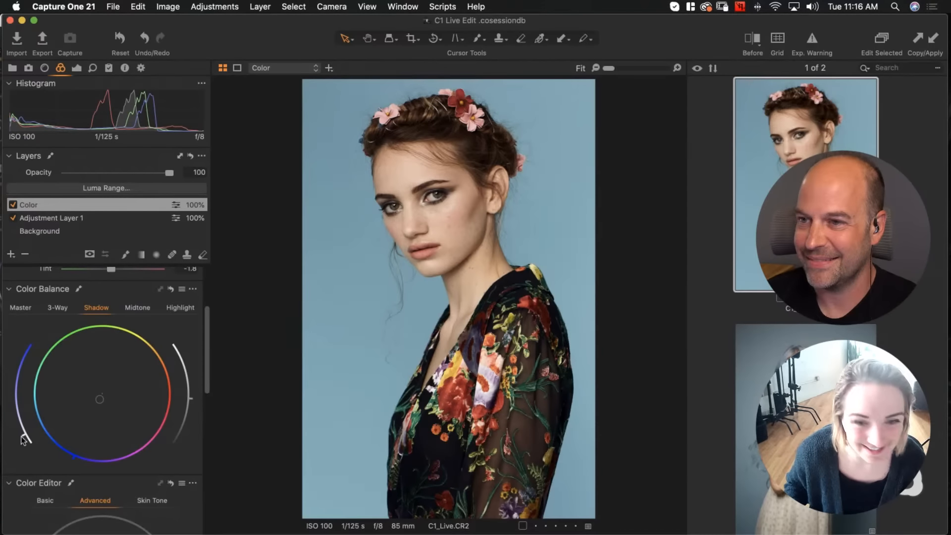
Compare the colour balance grade with and without its adjustments across the Shadow, Midtone and Master ranges
click(171, 289)
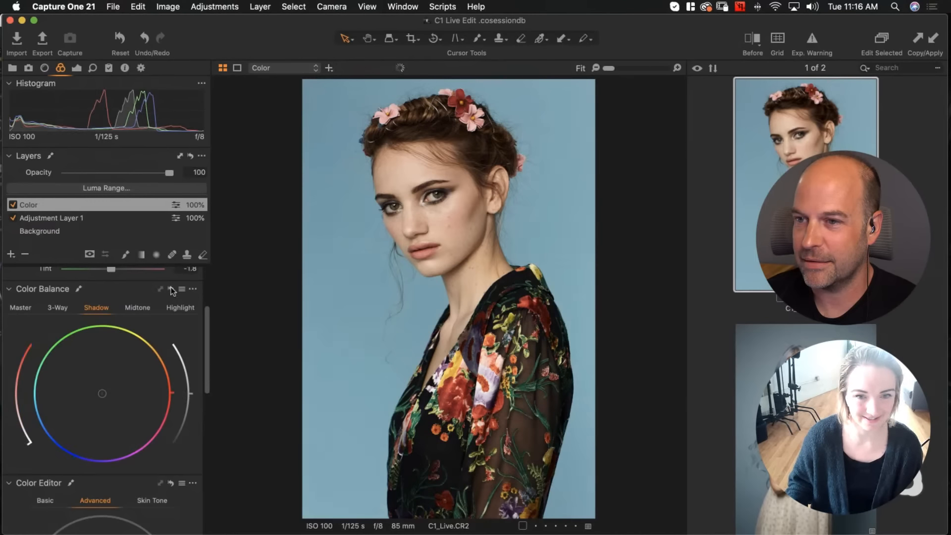
click(133, 307)
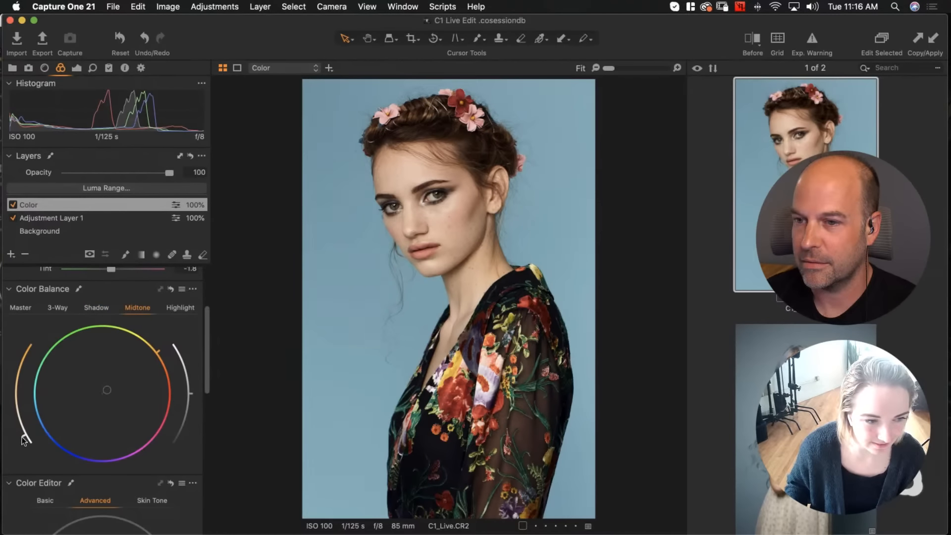
click(21, 307)
drag(22, 447, 21, 365)
key(super+z)
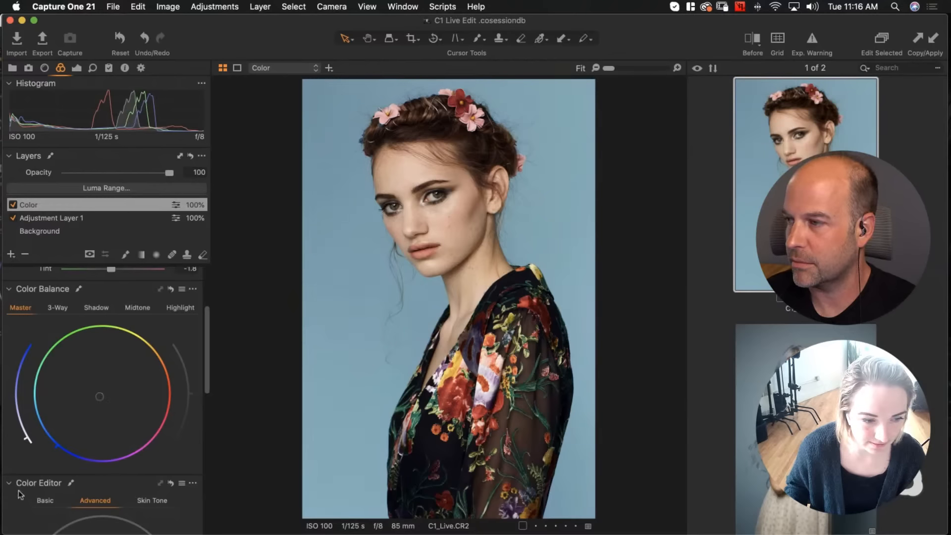
drag(26, 436, 22, 434)
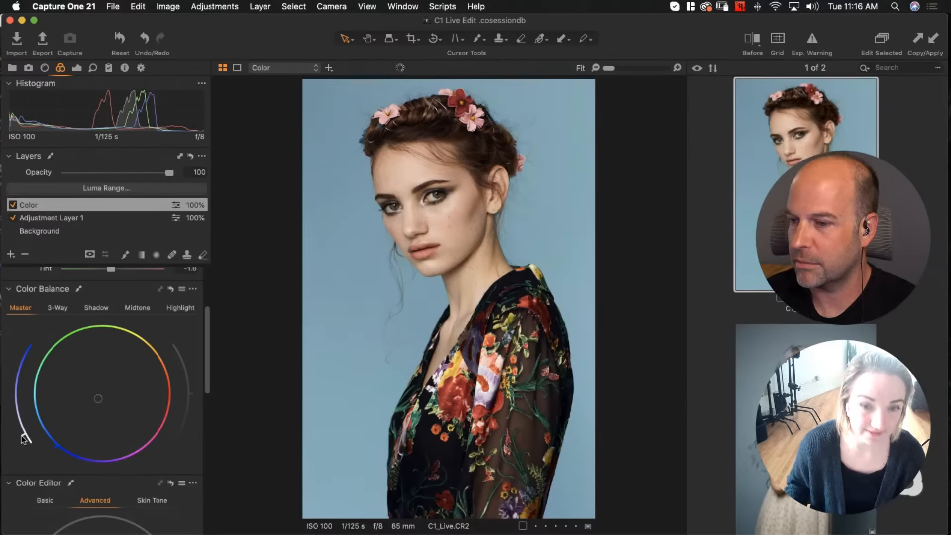
click(169, 290)
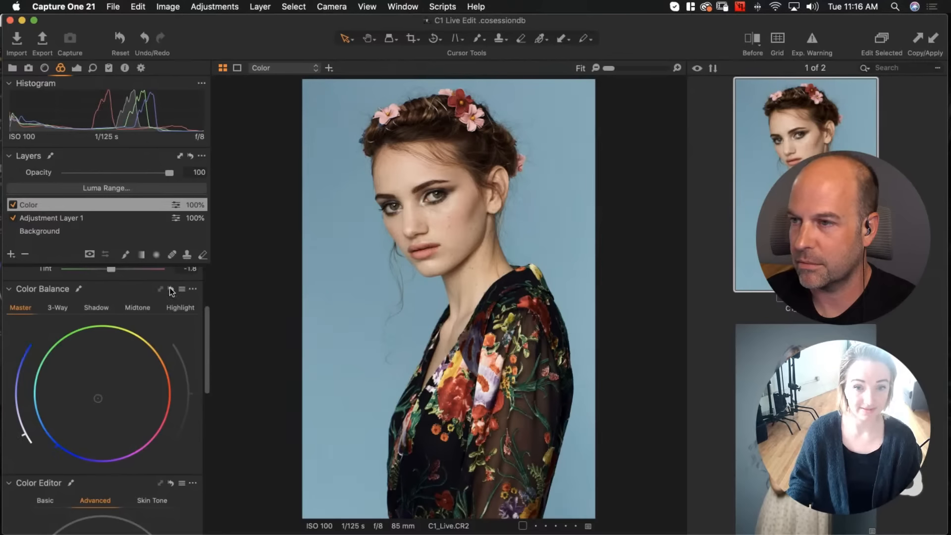
alt+click(170, 289)
click(170, 289)
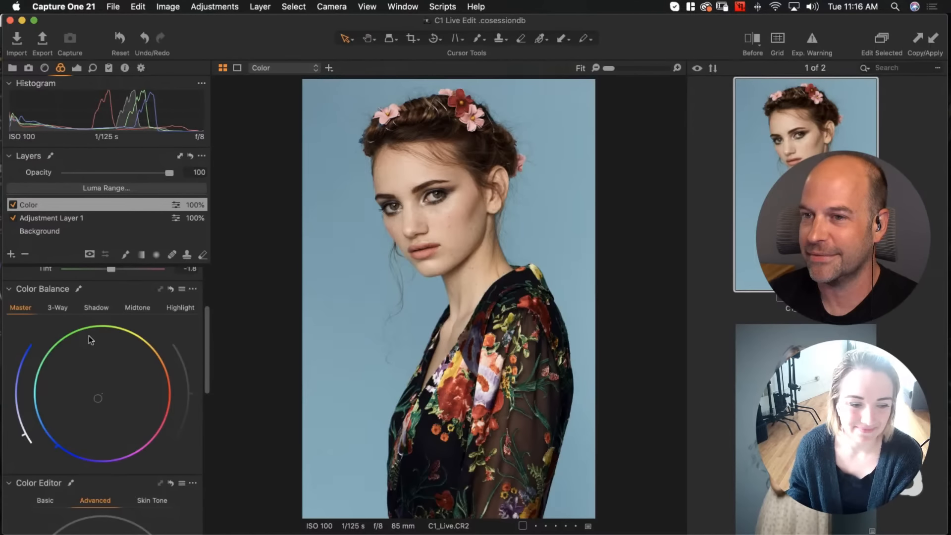
Open the Color Editor's Advanced mode and sample the blue background with its colour picker
scroll(91, 360, down, 5)
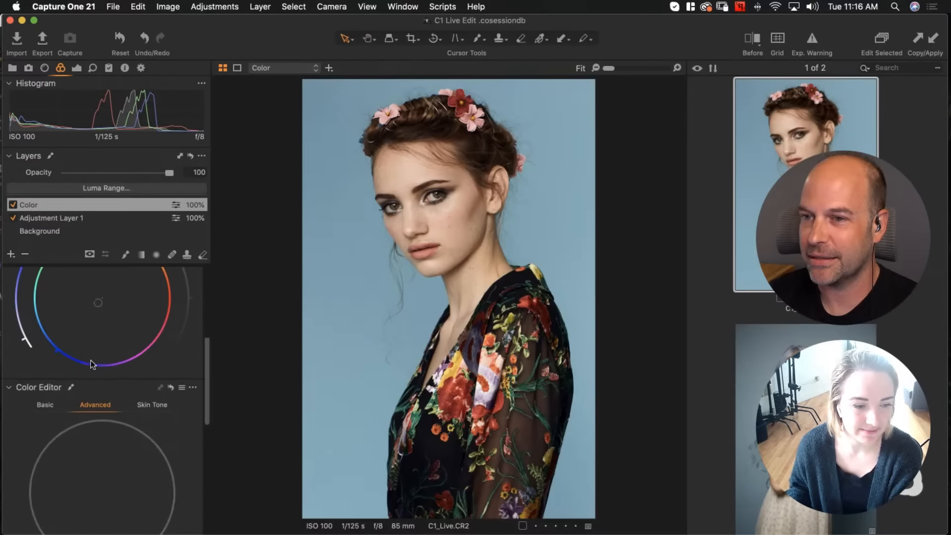
scroll(91, 361, down, 1)
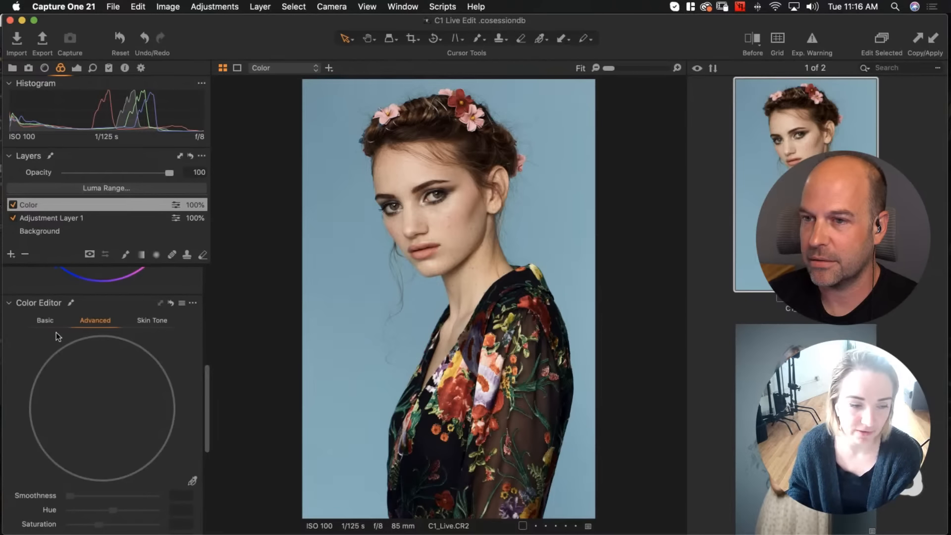
click(44, 321)
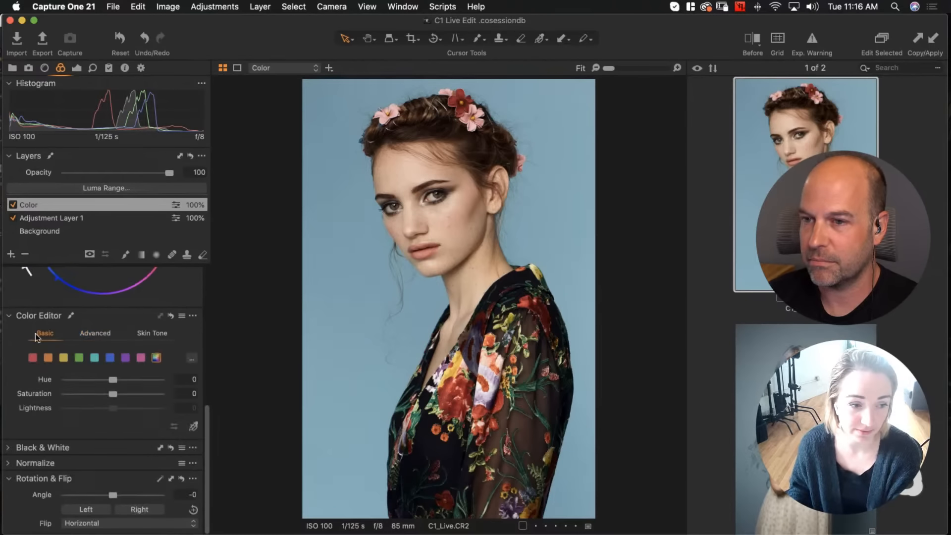
click(92, 332)
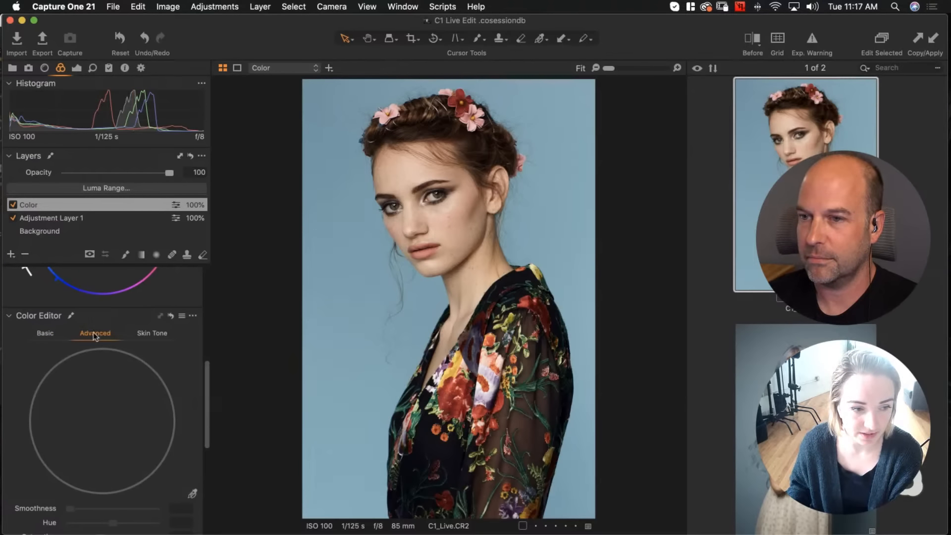
click(192, 493)
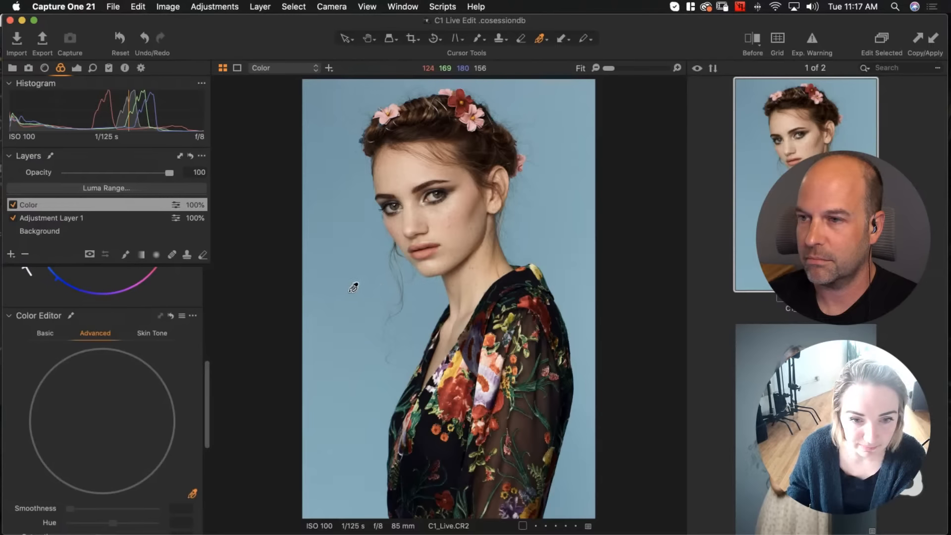
click(354, 287)
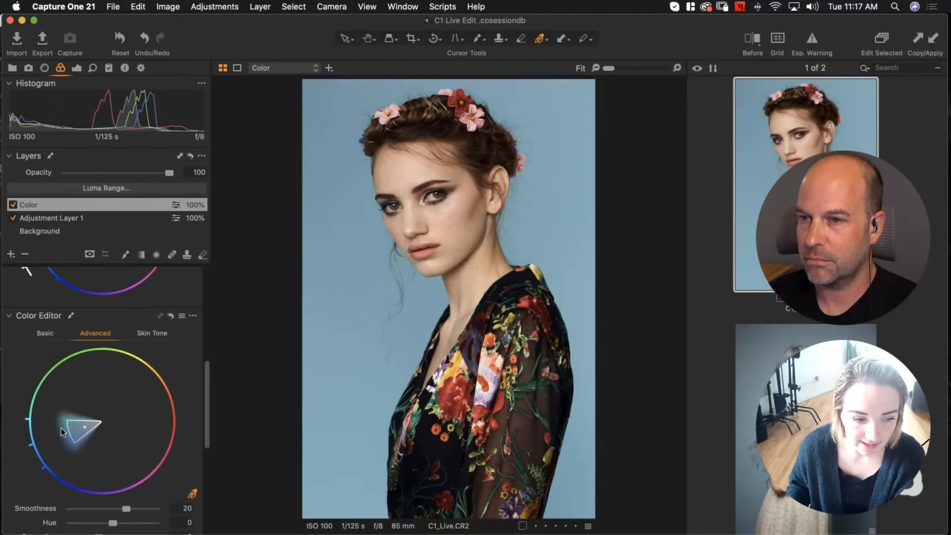
Set the selected colour range's smoothness to 30
scroll(61, 427, down, 3)
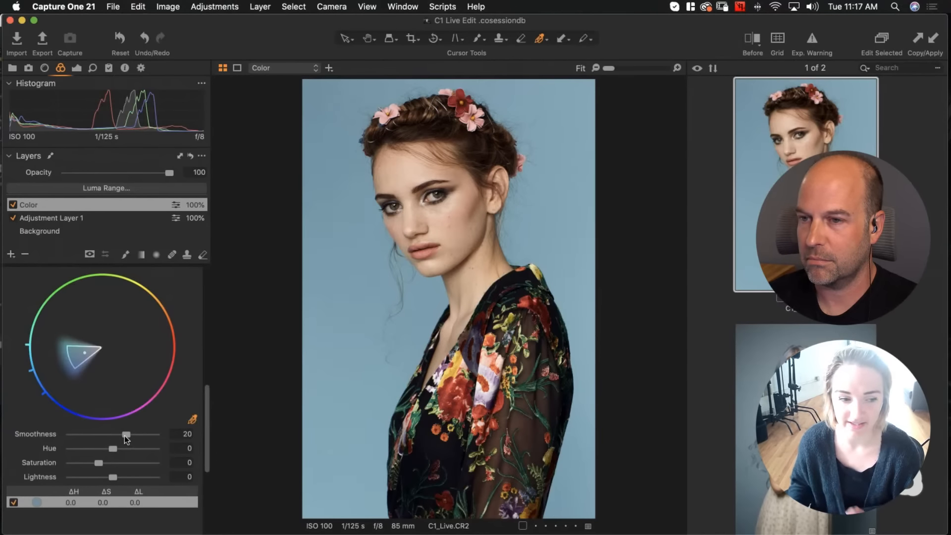
drag(126, 436, 51, 436)
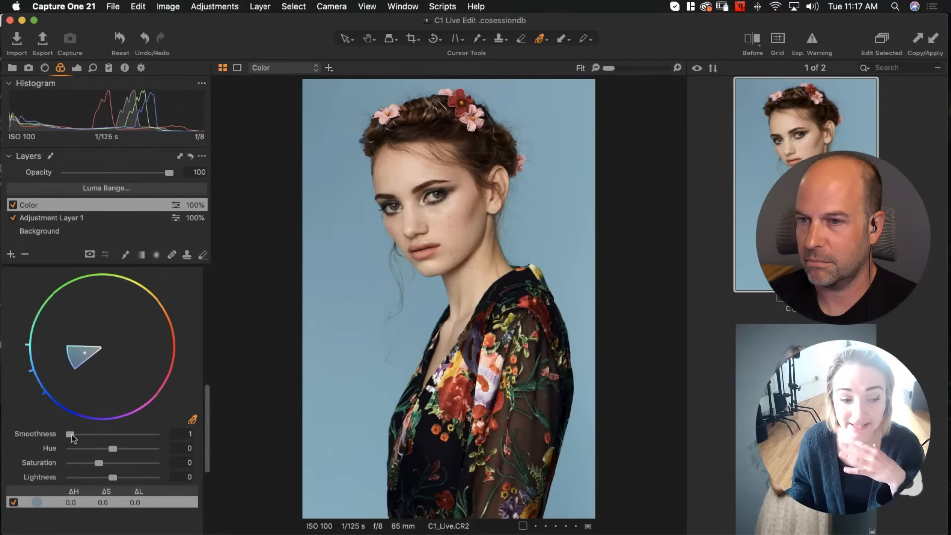
drag(71, 435, 111, 434)
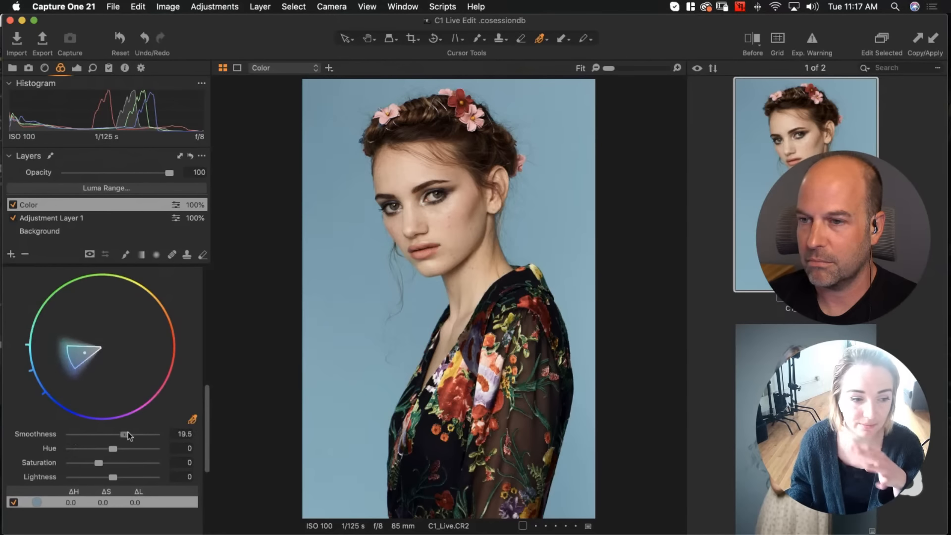
drag(130, 436, 141, 436)
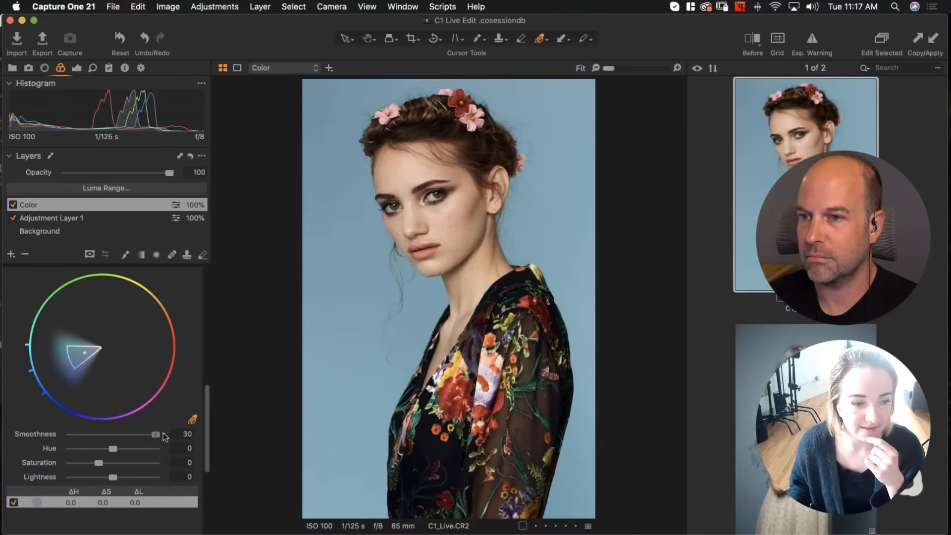
Reduce the sampled colour range's smoothness to 1.5 and shift its hue to 12.2
drag(125, 434, 55, 442)
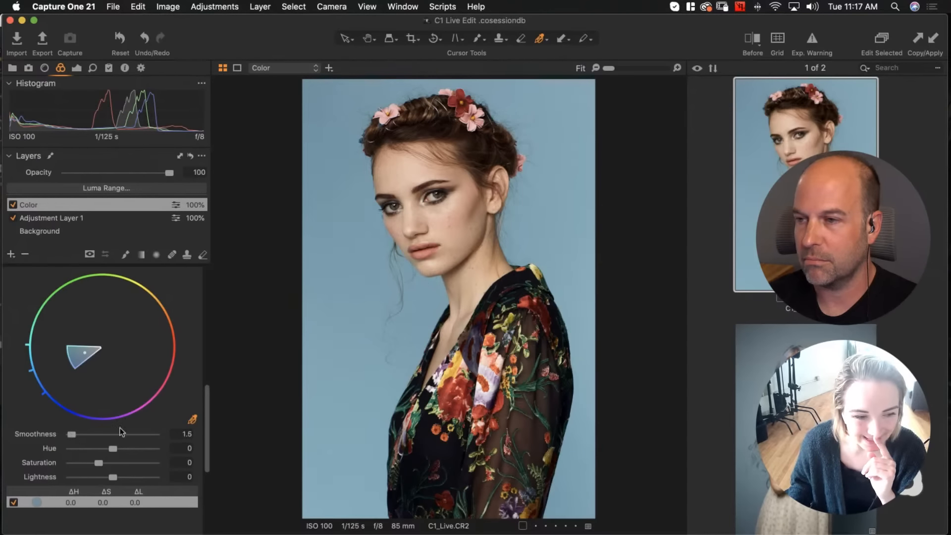
scroll(122, 431, down, 2)
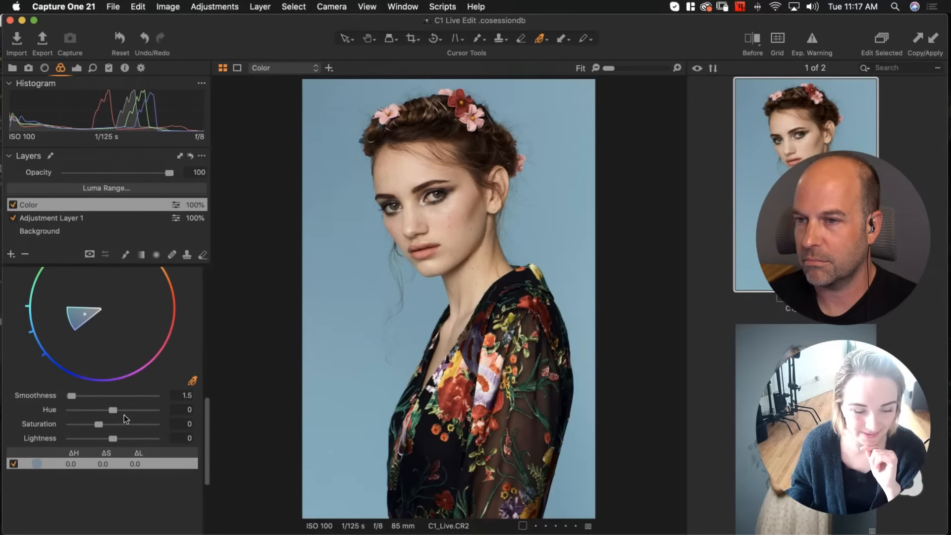
scroll(127, 413, up, 1)
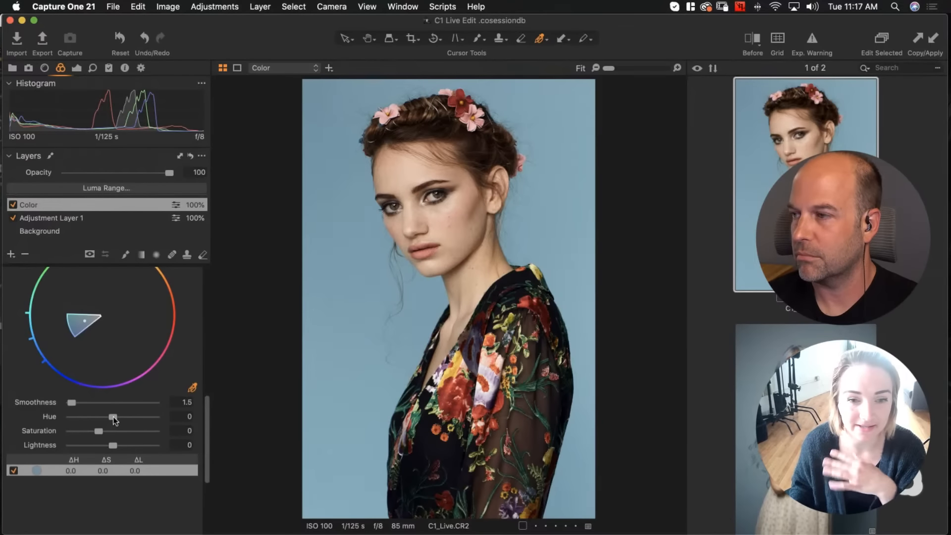
drag(113, 417, 47, 418)
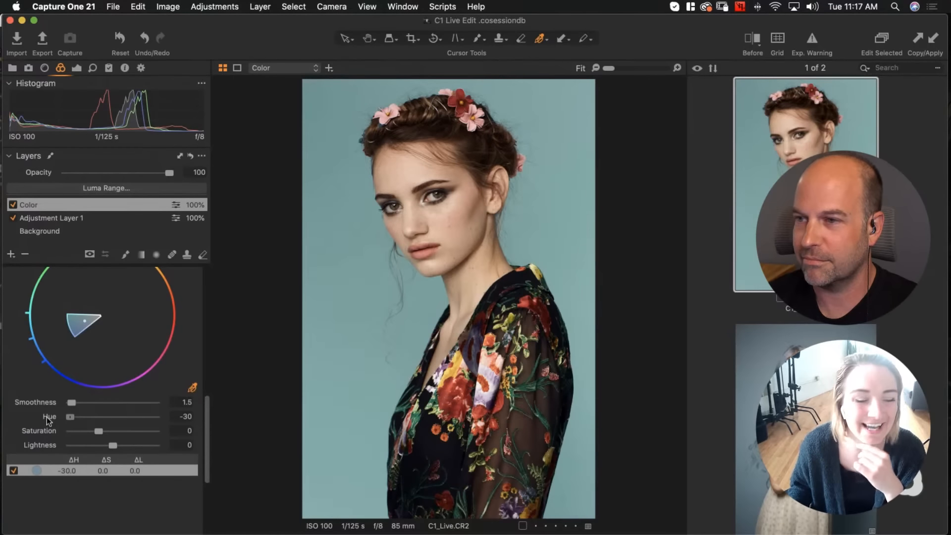
drag(130, 413, 252, 412)
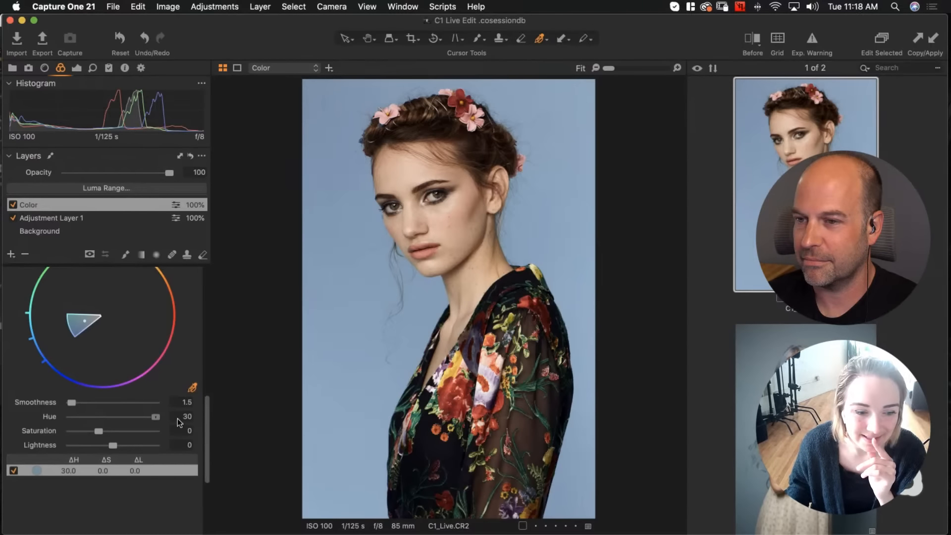
drag(157, 416, 133, 419)
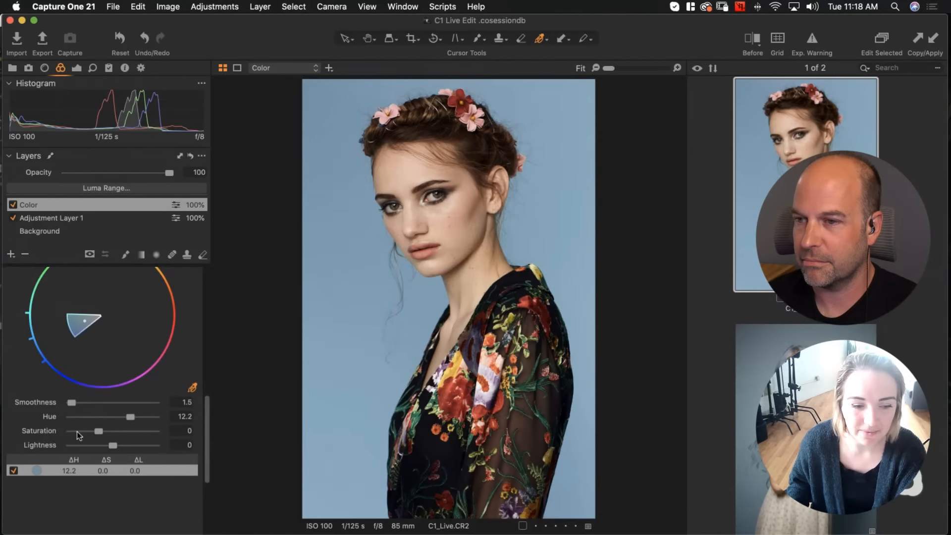
Try darkening and then brightening the selected colour's lightness, then undo both changes
drag(112, 445, 97, 446)
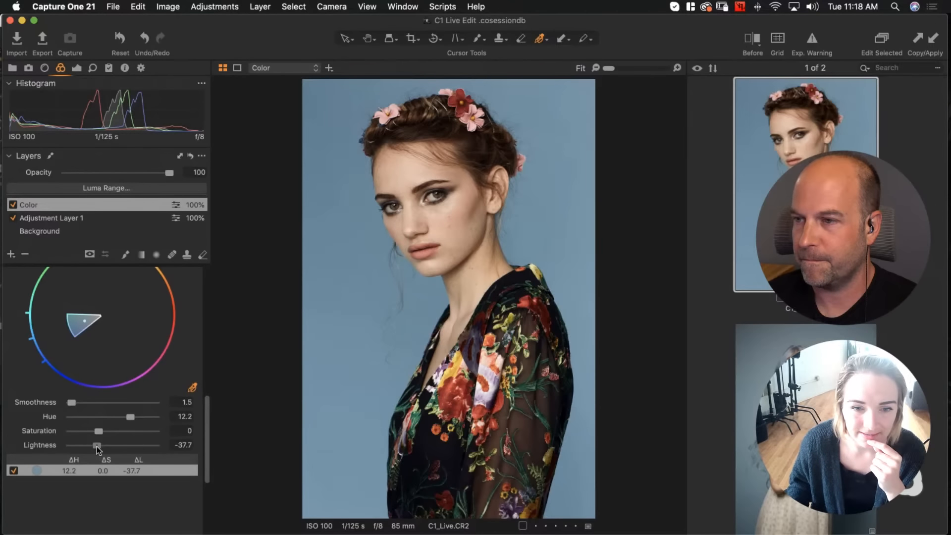
drag(97, 446, 131, 446)
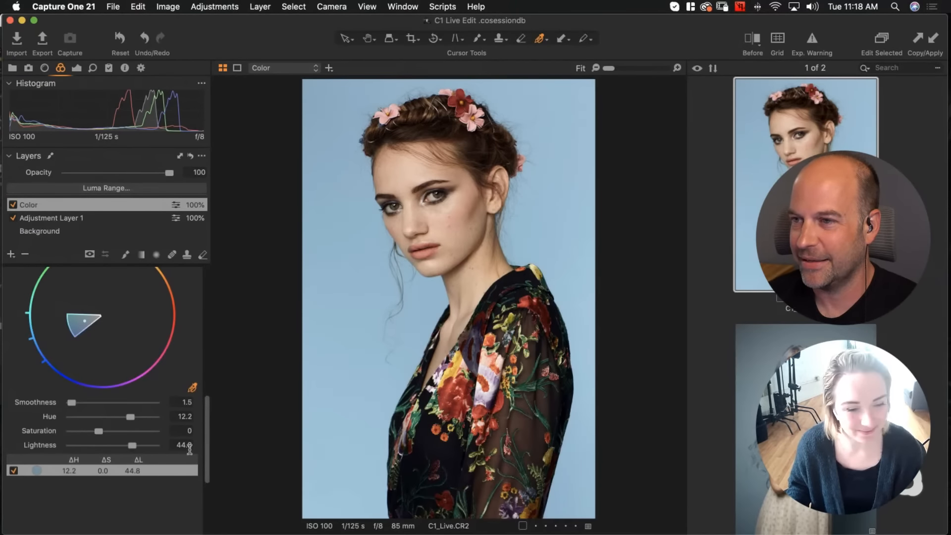
key(super+z)
key(super+z)
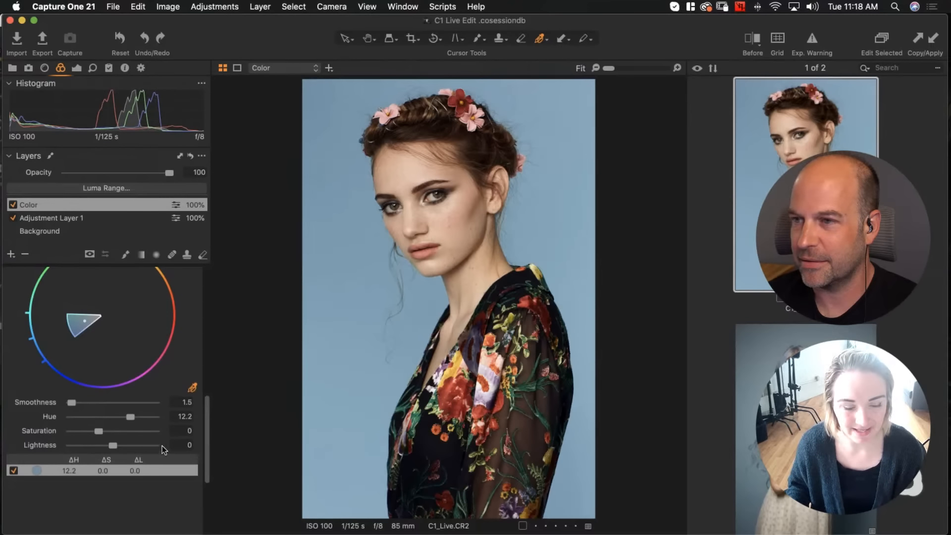
Set the selected background colour's saturation to -3.7
drag(99, 431, 3, 435)
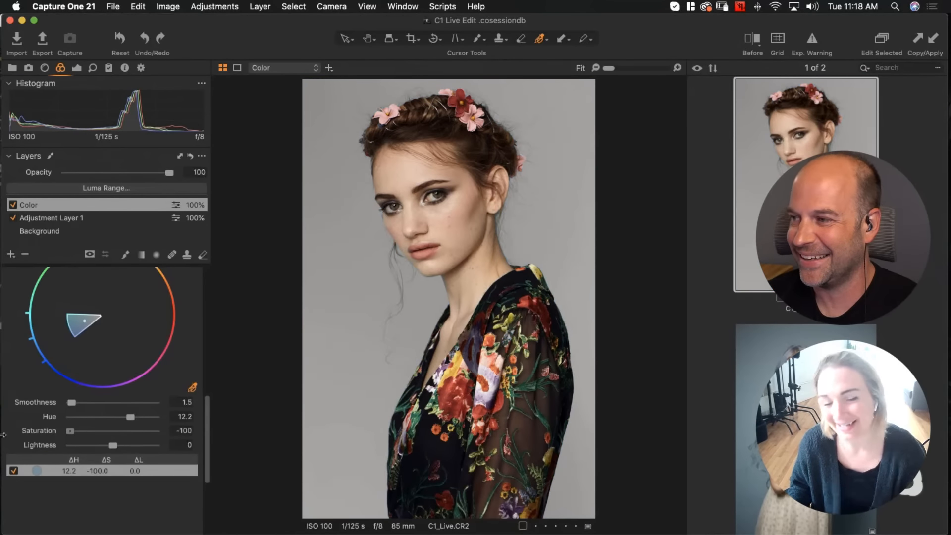
drag(70, 432, 97, 436)
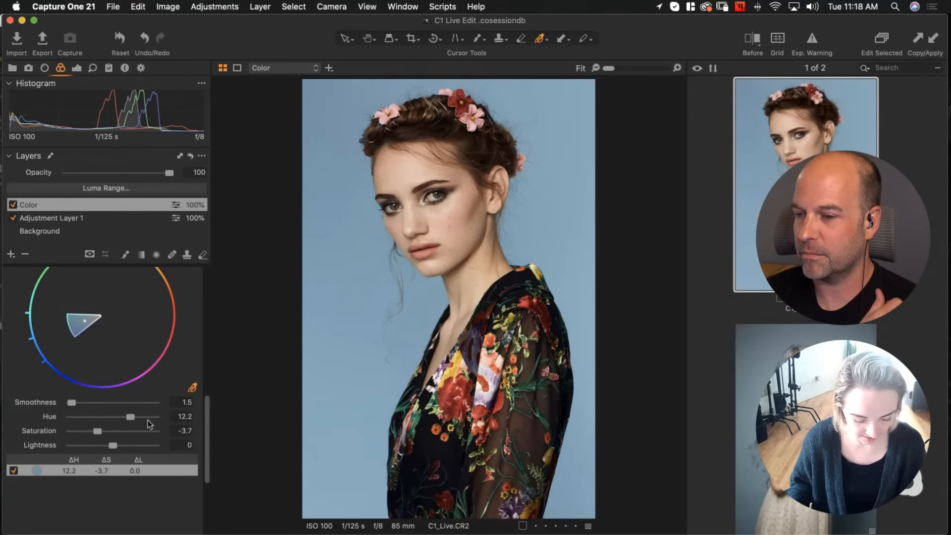
Toggle the Color Editor adjustments to compare, then fine-tune the hue to 10.5
scroll(150, 418, up, 5)
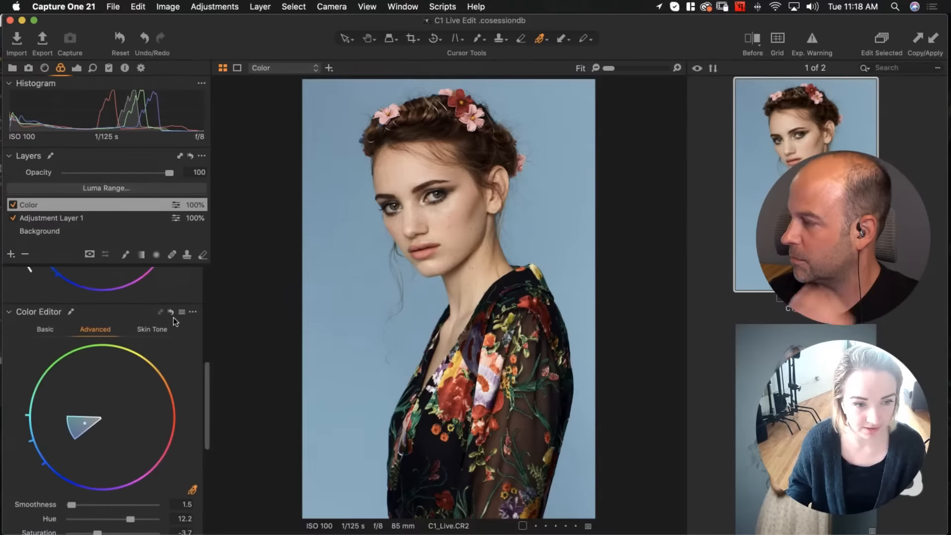
alt+click(171, 312)
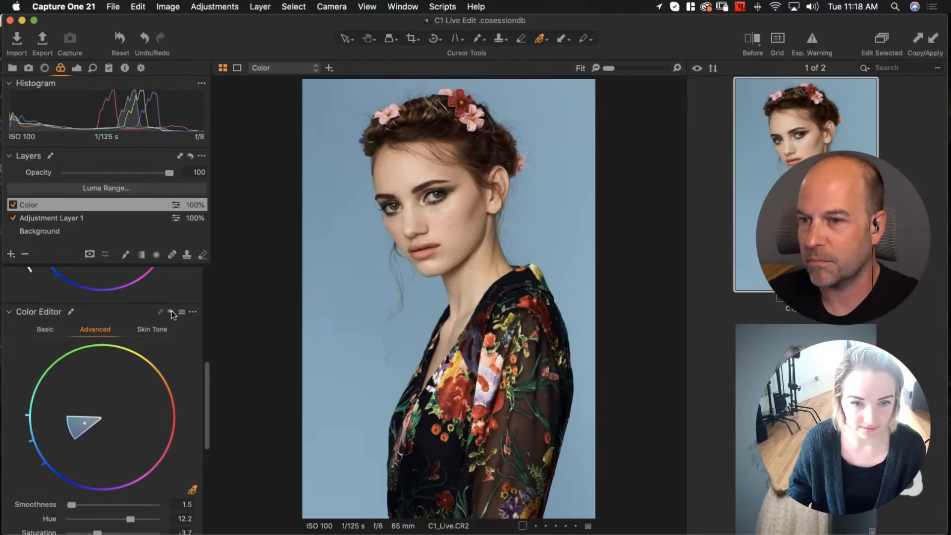
alt+click(171, 311)
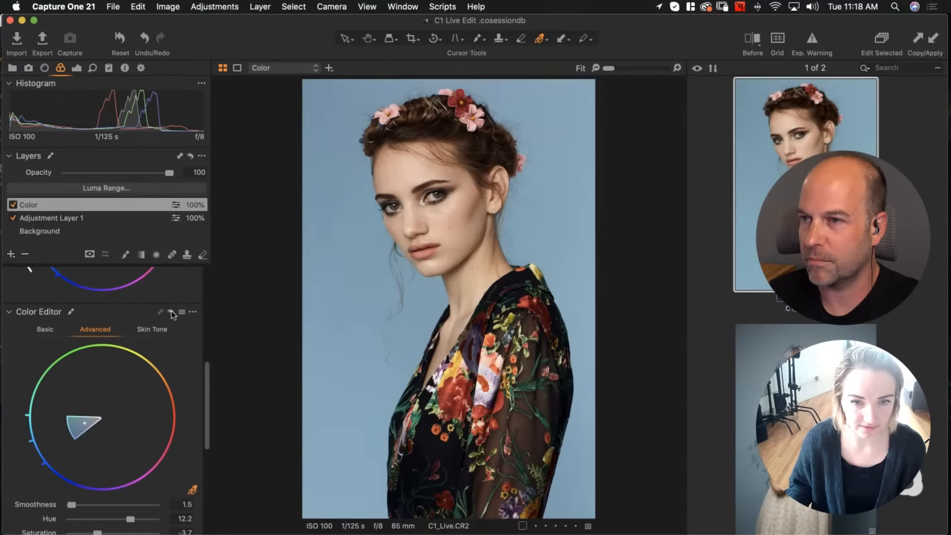
scroll(164, 396, down, 3)
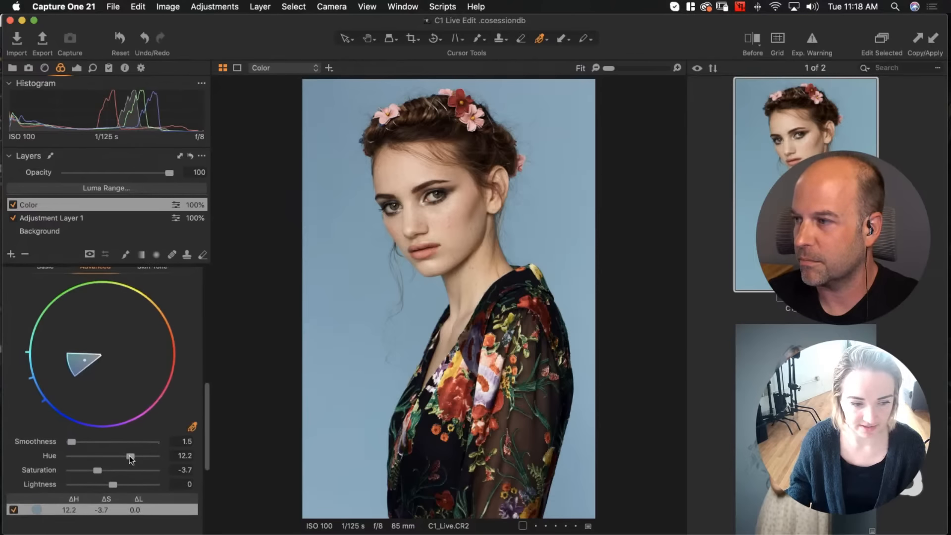
drag(130, 455, 127, 457)
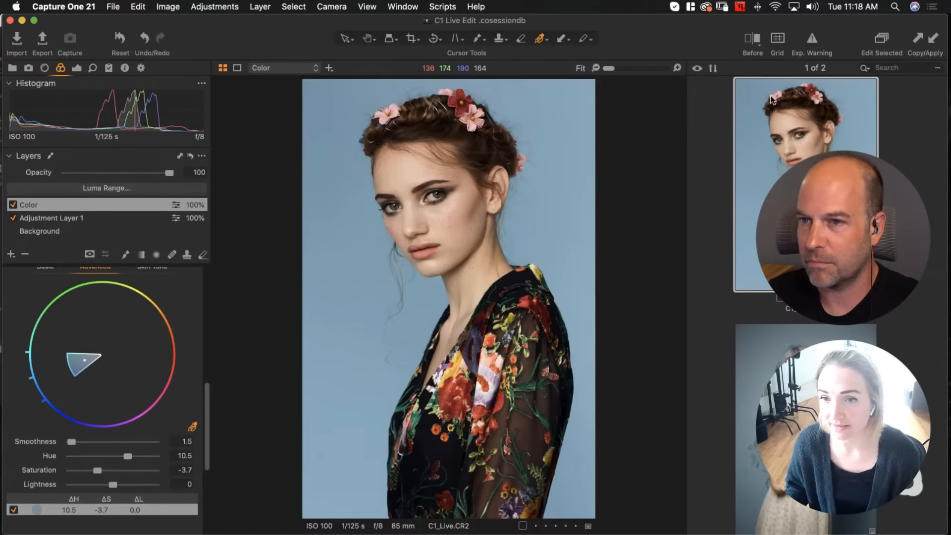
Compare the edited image in a before/after split view by sliding the divider across
click(753, 37)
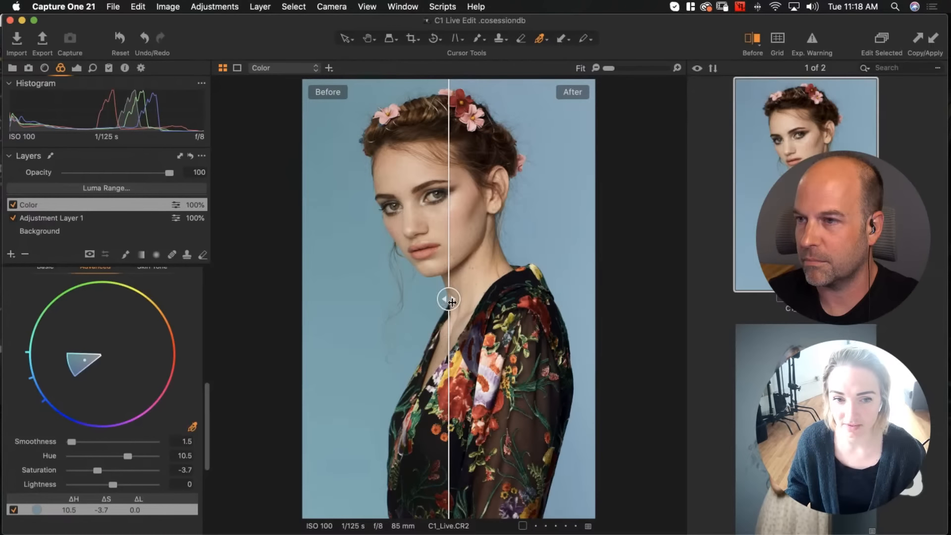
drag(456, 298, 238, 323)
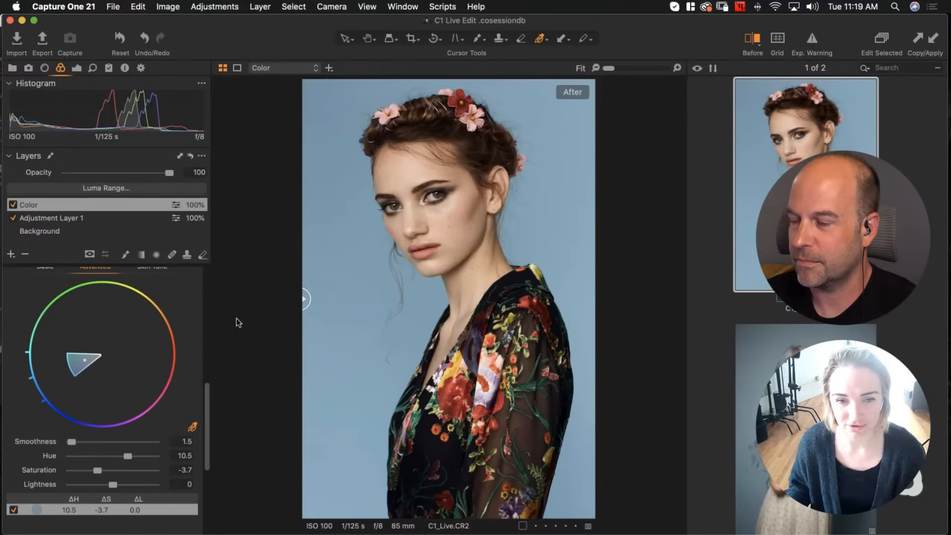
drag(305, 299, 238, 307)
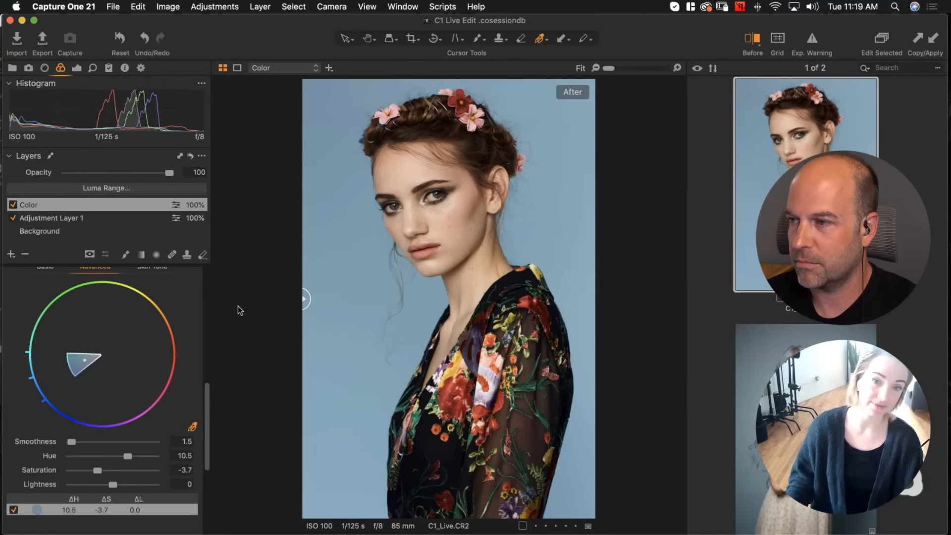
click(752, 44)
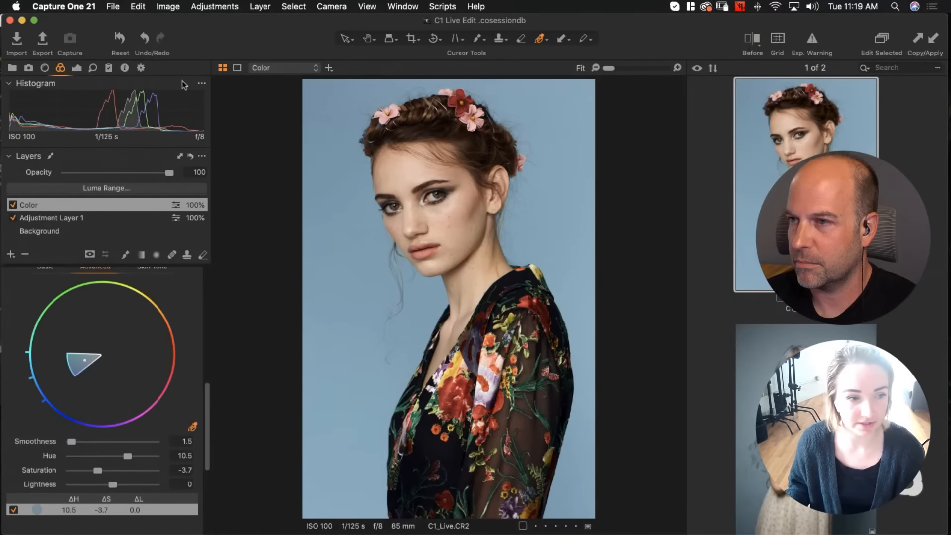
On Adjustment Layer 1, raise the High Dynamic Range Shadow to 6 and compare with and without it
click(76, 218)
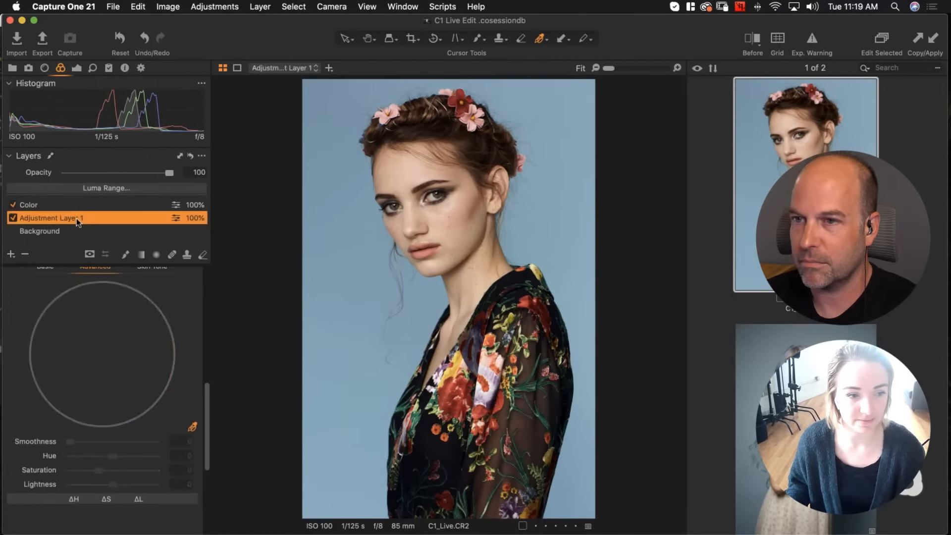
click(75, 65)
scroll(159, 347, down, 2)
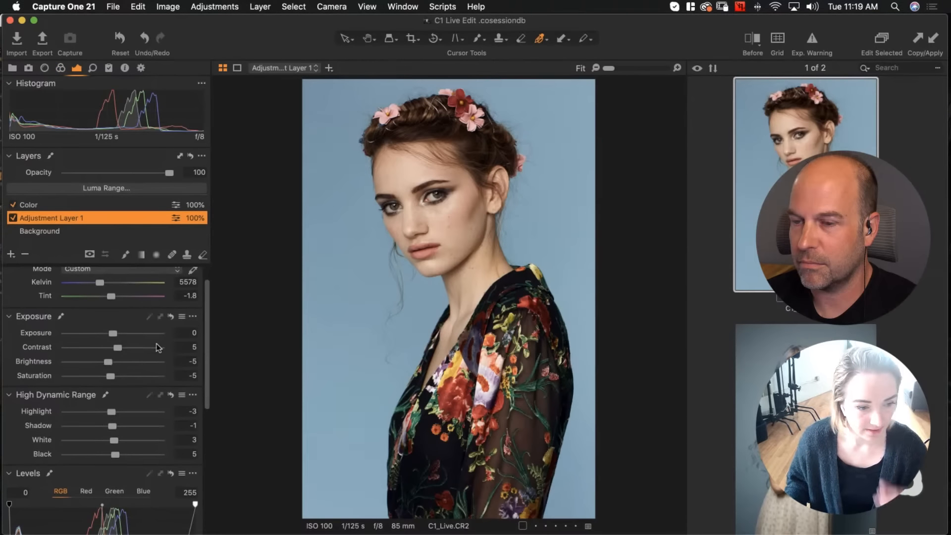
scroll(159, 348, down, 1)
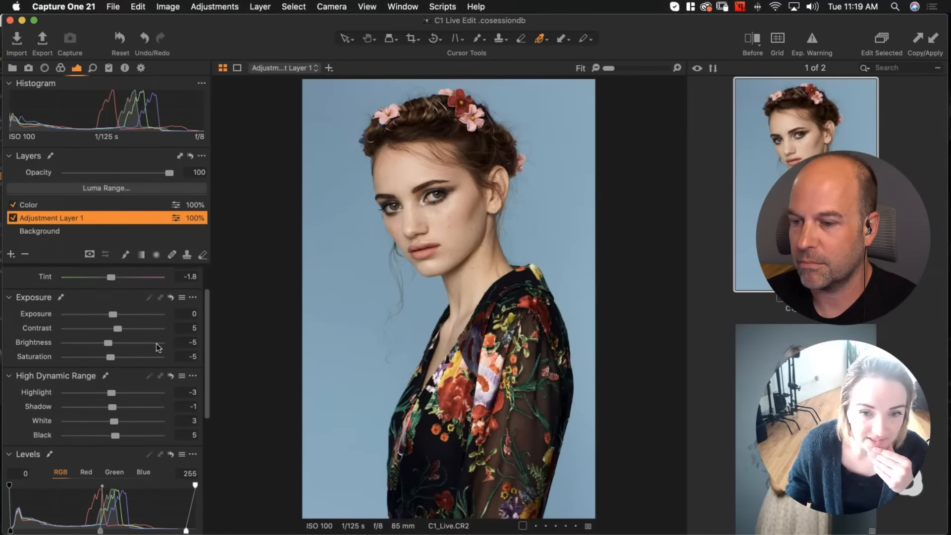
scroll(158, 347, up, 1)
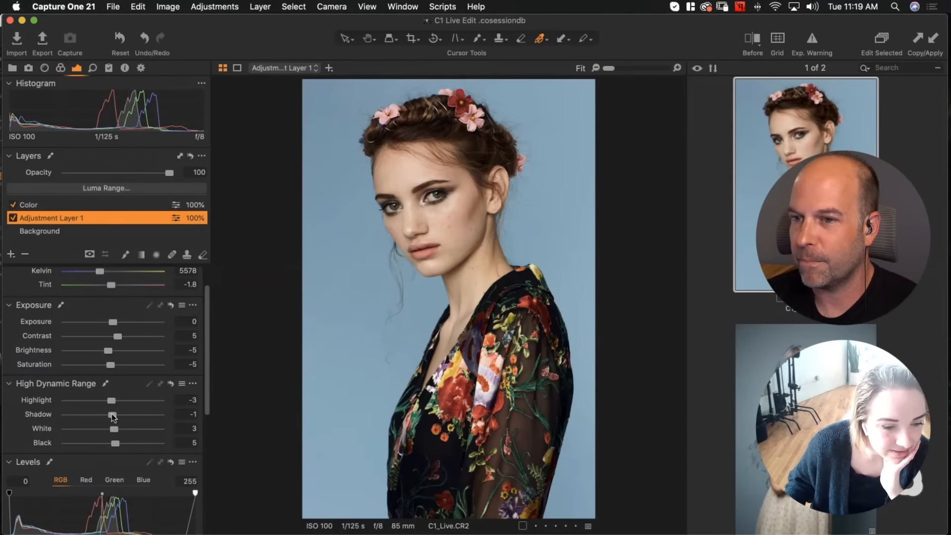
drag(112, 415, 115, 415)
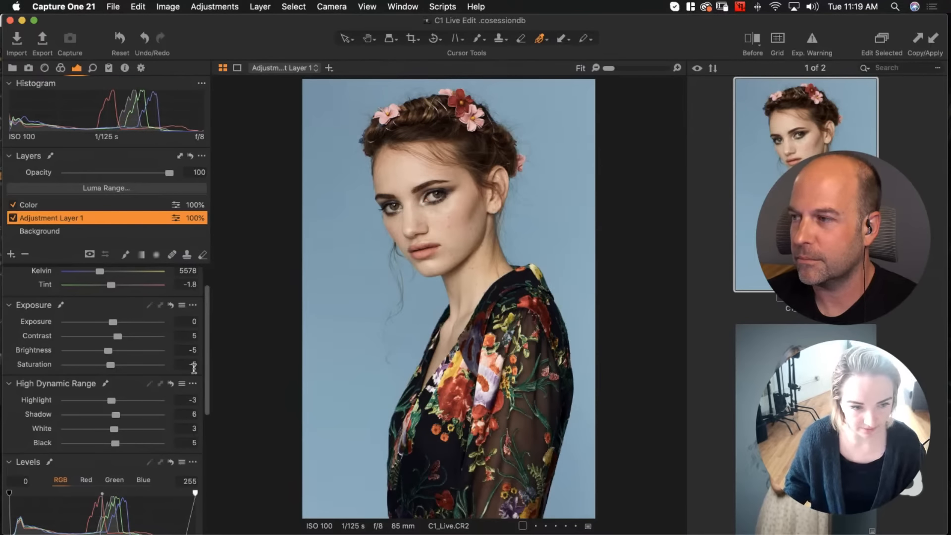
click(171, 385)
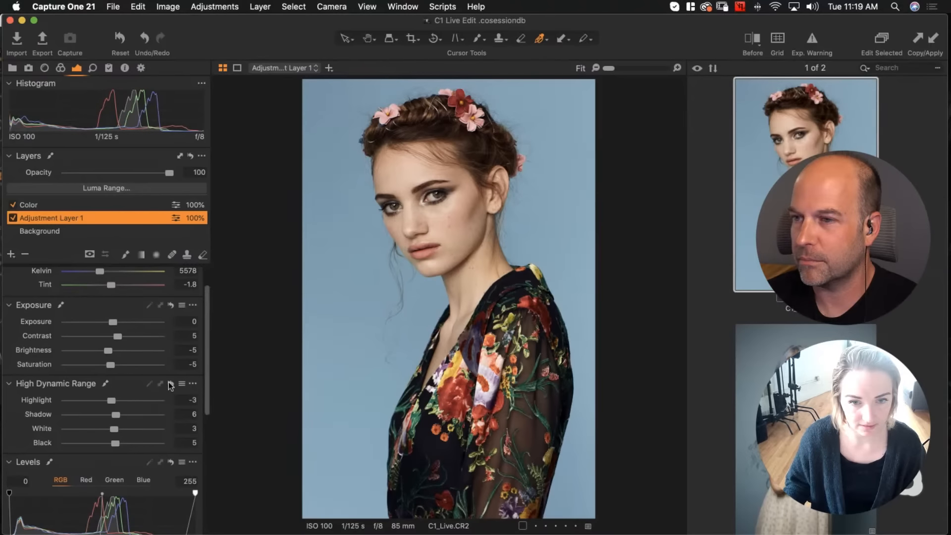
click(170, 384)
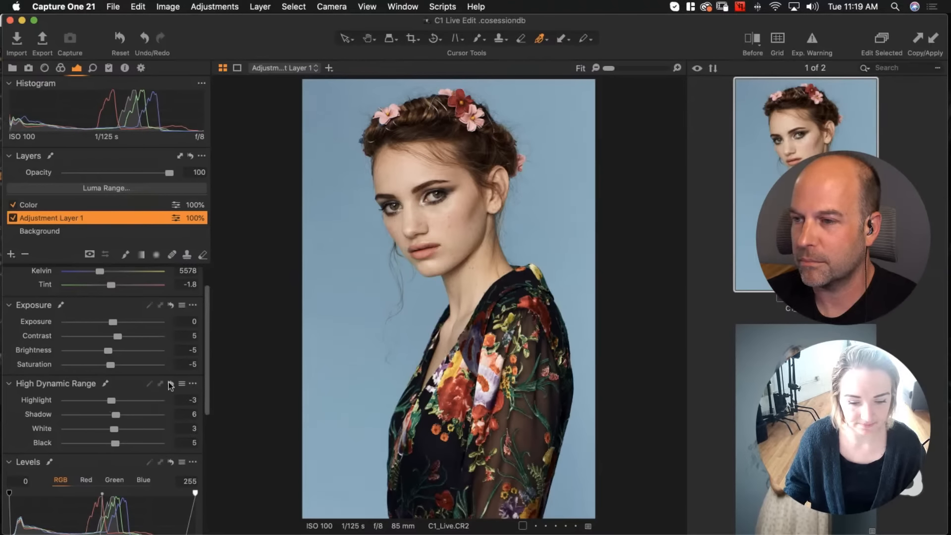
Add a new empty adjustment layer above the Color layer and rename it Eye Ball
click(75, 205)
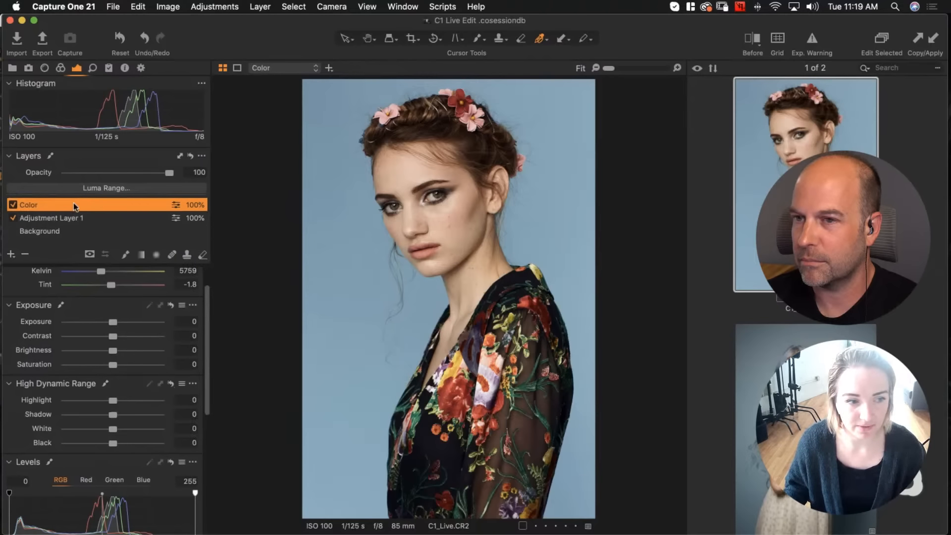
click(10, 254)
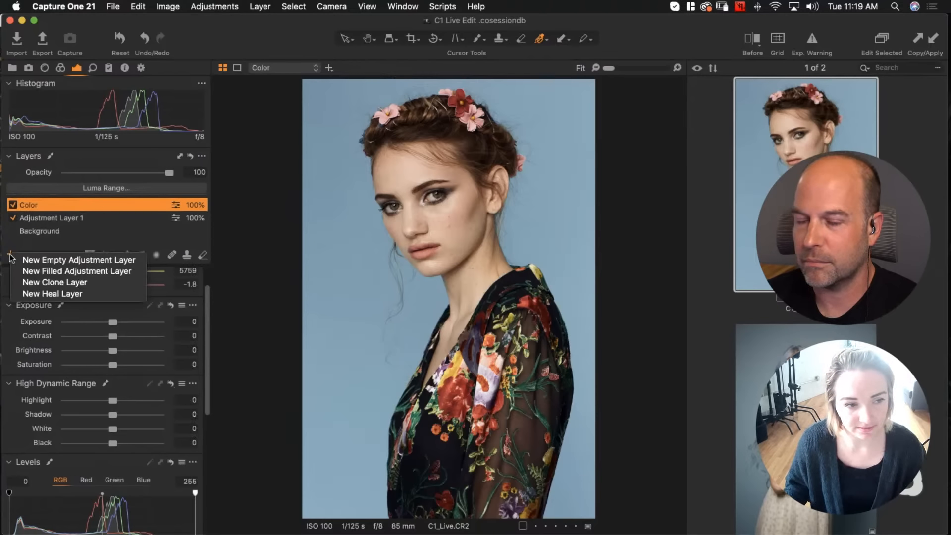
click(34, 258)
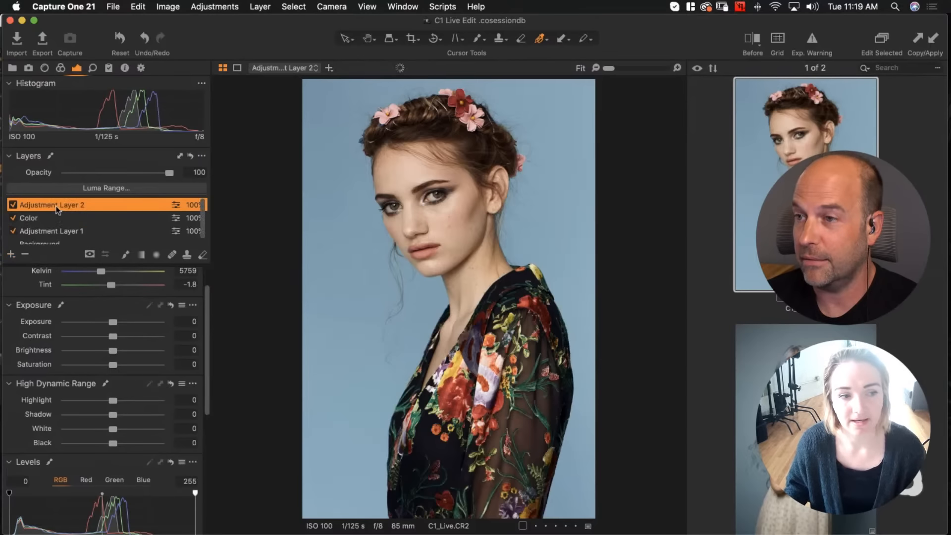
double_click(57, 203)
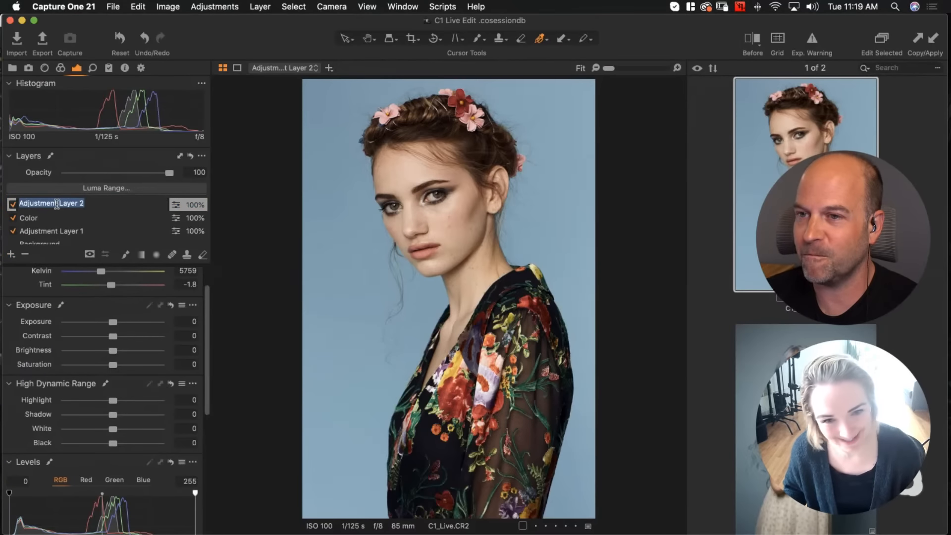
text(Eye Ball)
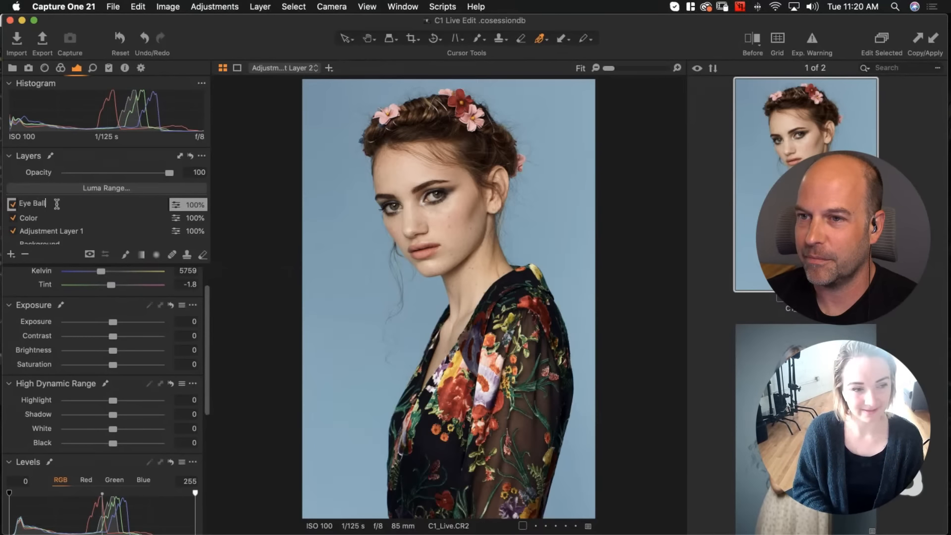
key(Return)
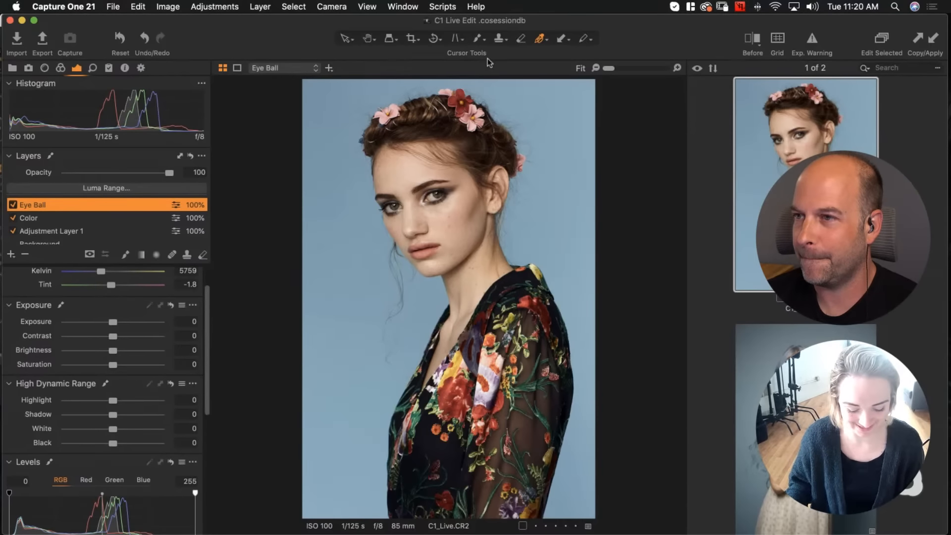
Paint a mask over the irises of both eyes on the Eye Ball layer
key(super+equal)
key(super+equal)
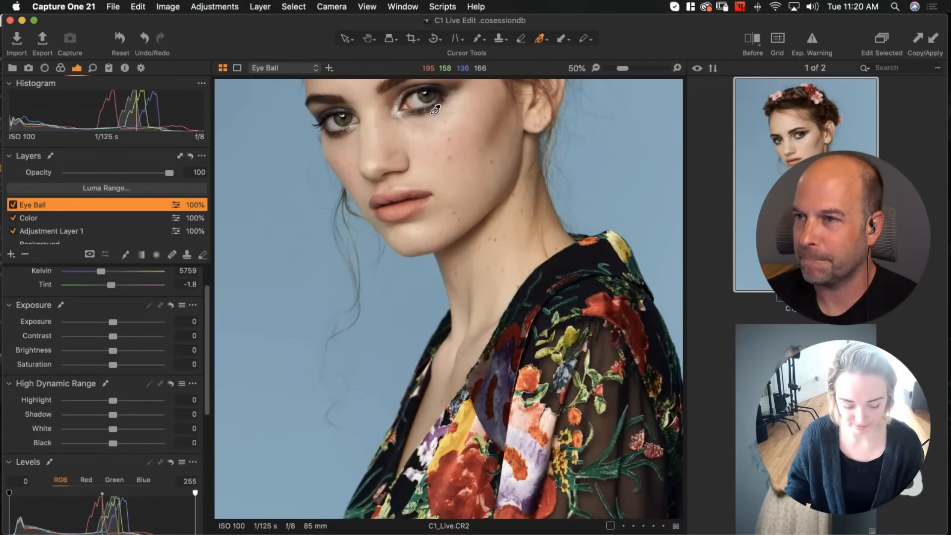
scroll(435, 253, up, 5)
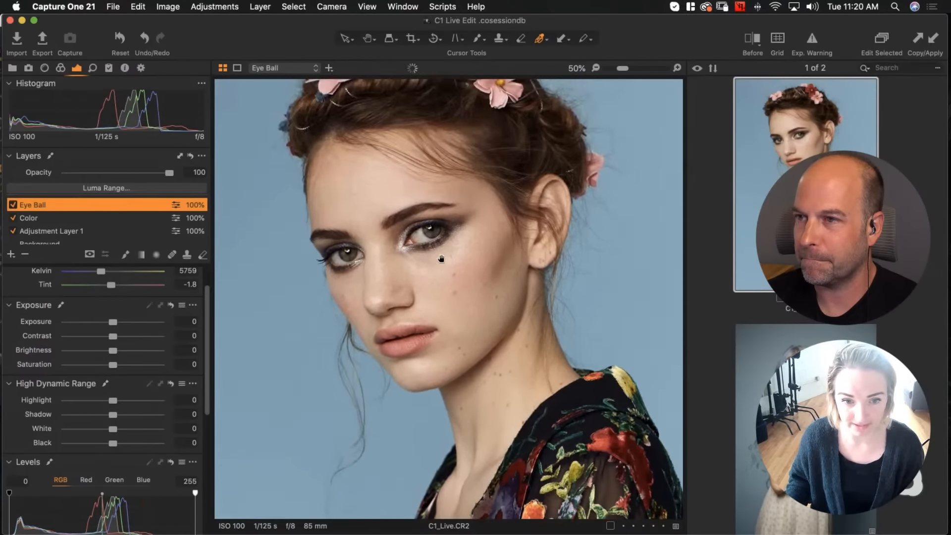
key(super+equal)
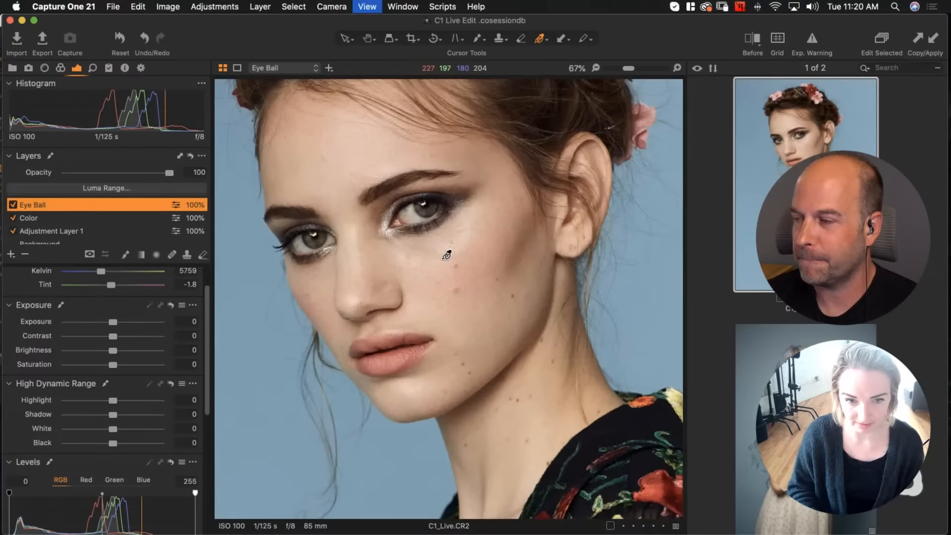
drag(377, 219, 419, 218)
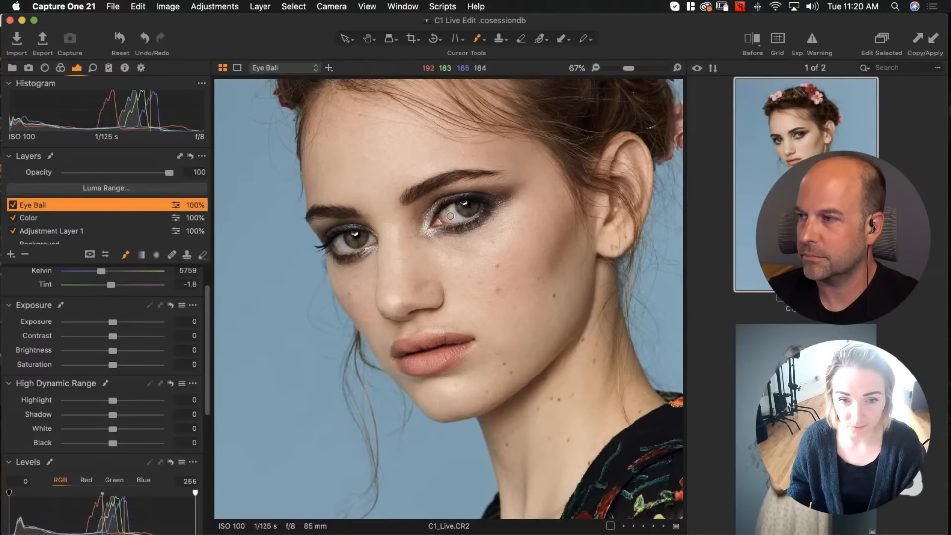
mouse_move(451, 214)
mouse_down()
mouse_move(444, 222)
mouse_move(463, 218)
mouse_move(442, 217)
mouse_up()
drag(461, 210, 442, 221)
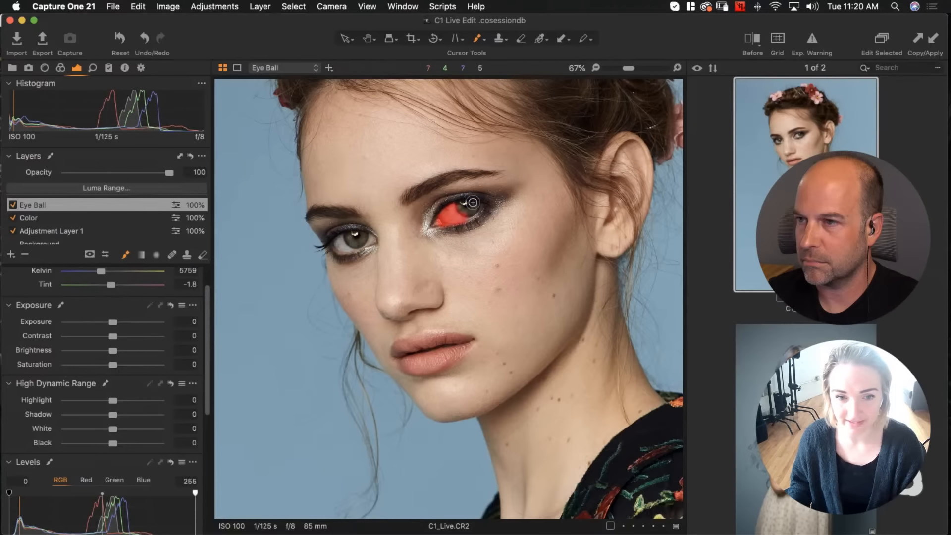
mouse_move(345, 246)
mouse_down()
mouse_move(339, 238)
mouse_move(366, 242)
mouse_up()
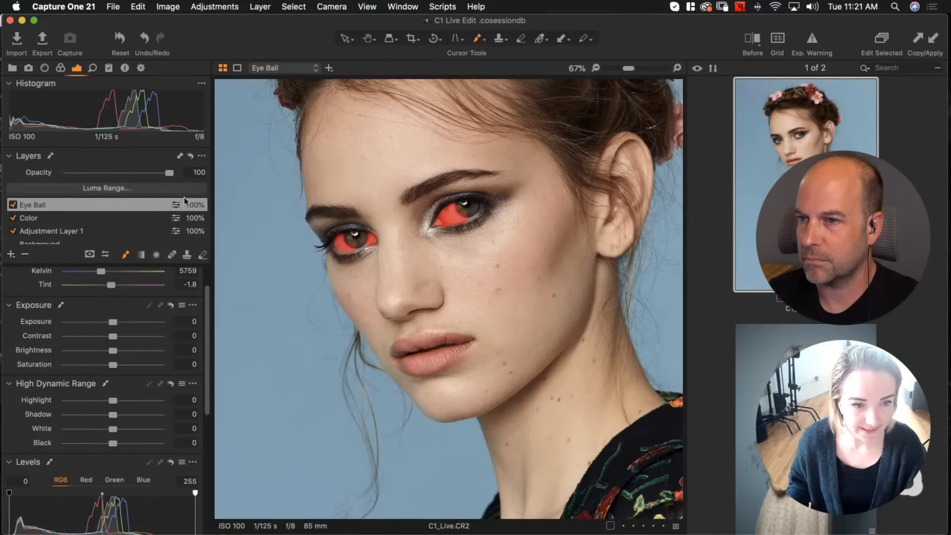
Erase the mask spill around both irises with a smaller Erase Mask brush
click(203, 256)
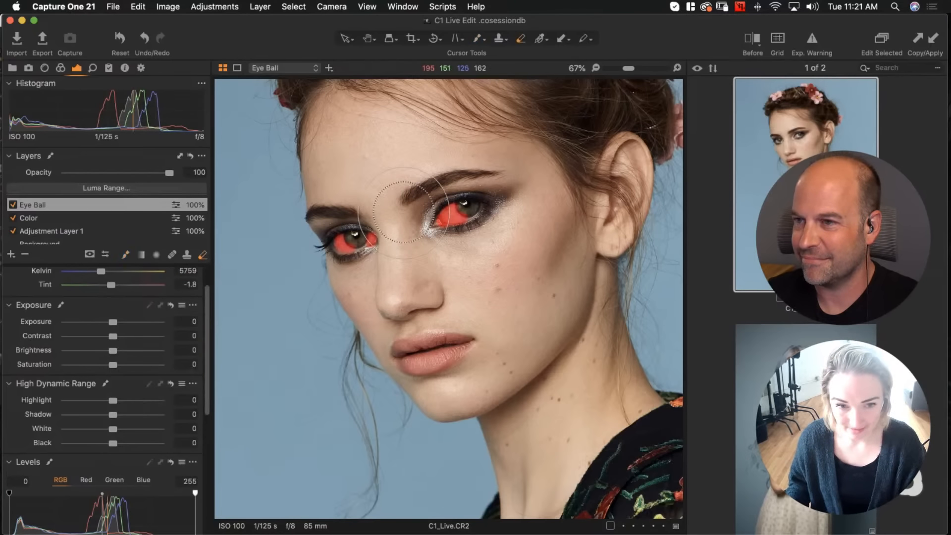
key(bracketleft)
key(bracketleft)
key(bracketleft)
key(bracketleft)
key(bracketleft)
key(bracketleft)
key(bracketleft)
key(bracketleft)
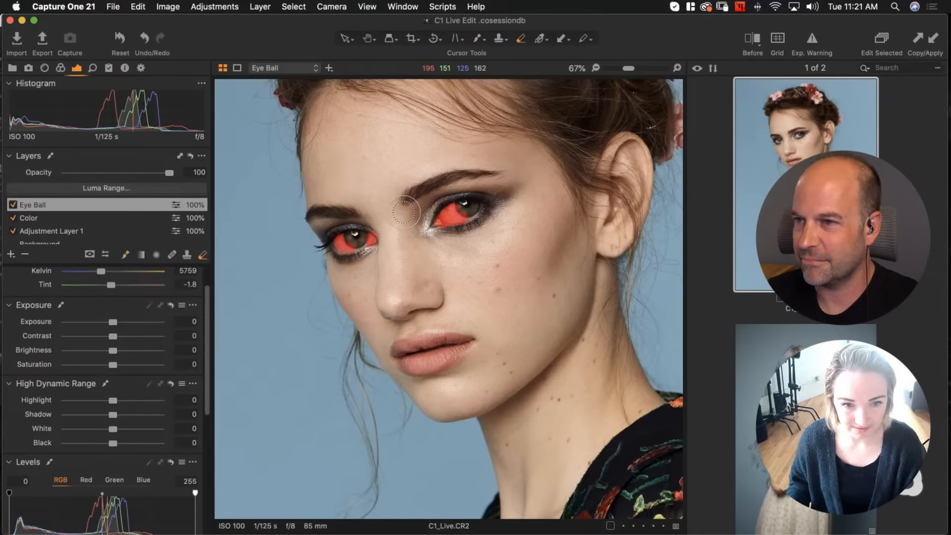
drag(354, 237, 363, 228)
mouse_move(468, 207)
mouse_down()
mouse_move(461, 201)
mouse_move(473, 209)
mouse_move(466, 229)
mouse_move(426, 218)
mouse_move(437, 203)
mouse_move(432, 216)
mouse_up()
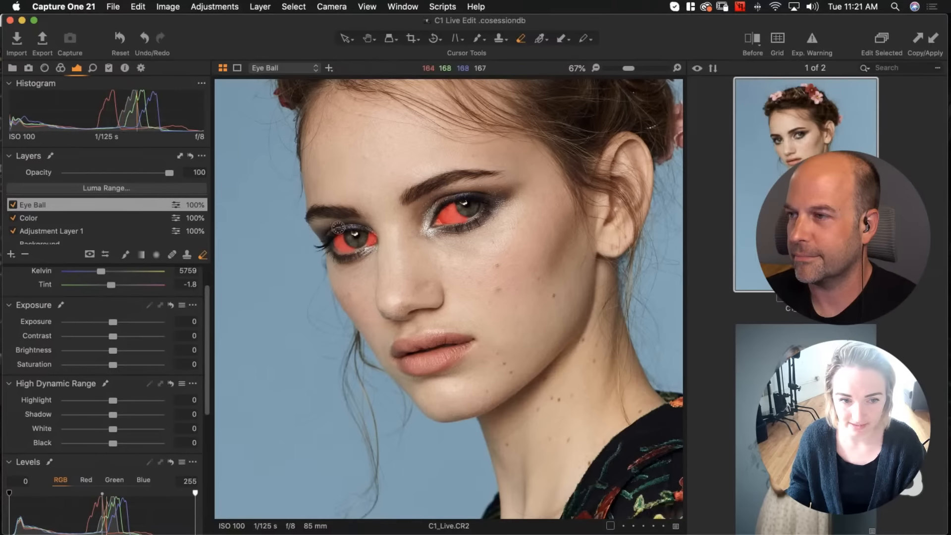
mouse_move(339, 228)
mouse_down()
mouse_move(331, 233)
mouse_move(341, 227)
mouse_up()
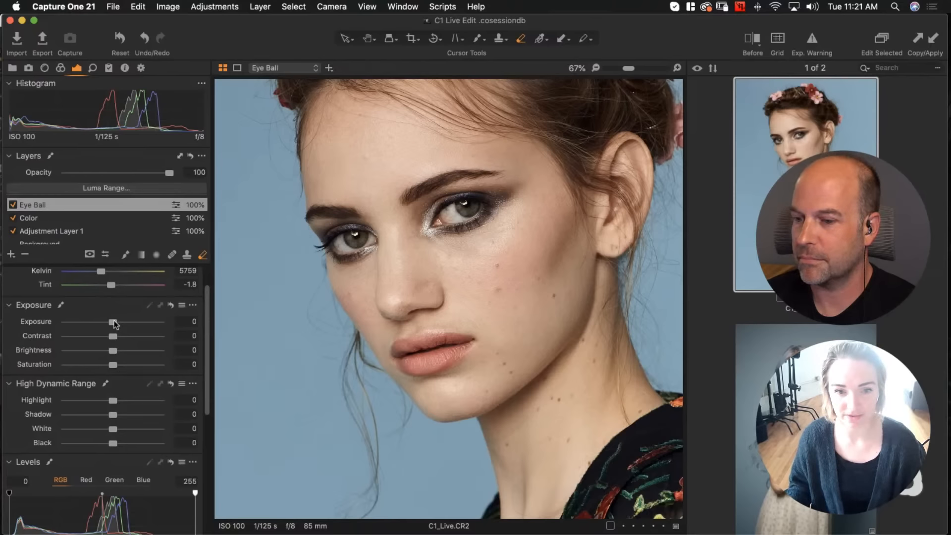
Raise the Eye Ball layer's Exposure to 4, then undo the change
drag(113, 322, 209, 322)
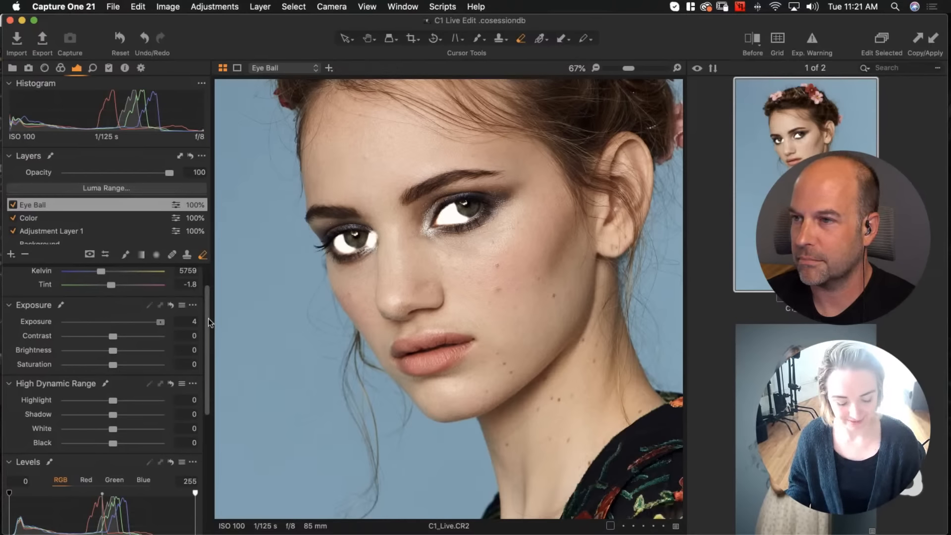
key(super+z)
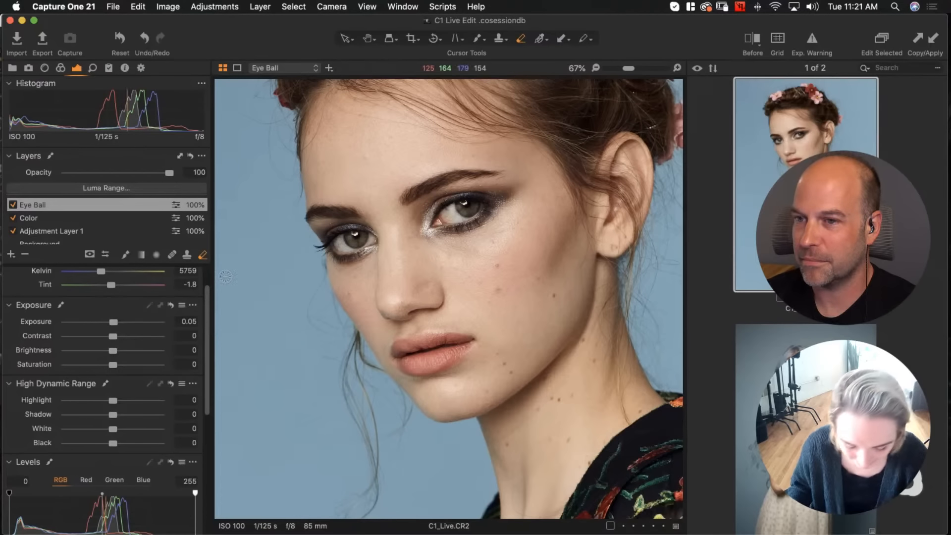
Check the eye mask overlay, then set the Eye Ball layer's Saturation to -4 and Exposure to 0.07
key(m)
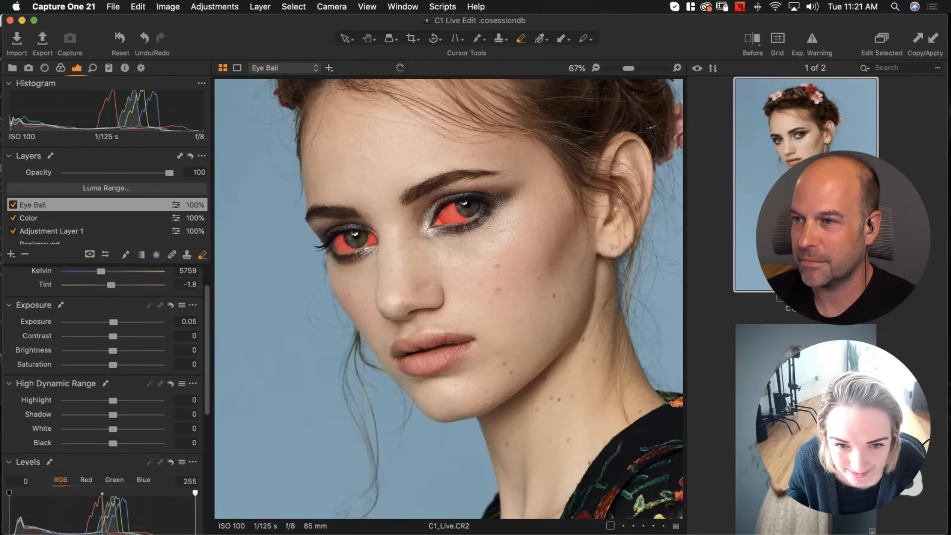
key(m)
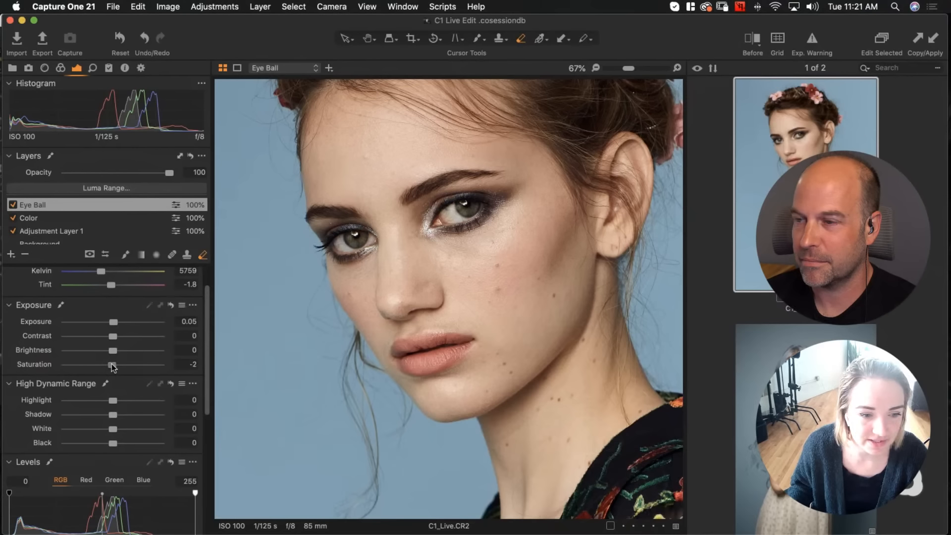
drag(113, 366, 112, 367)
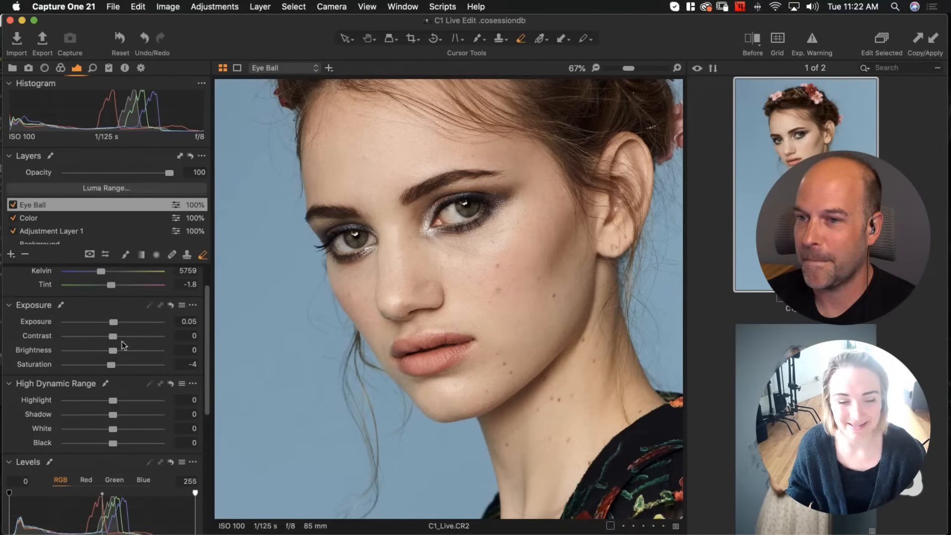
click(199, 321)
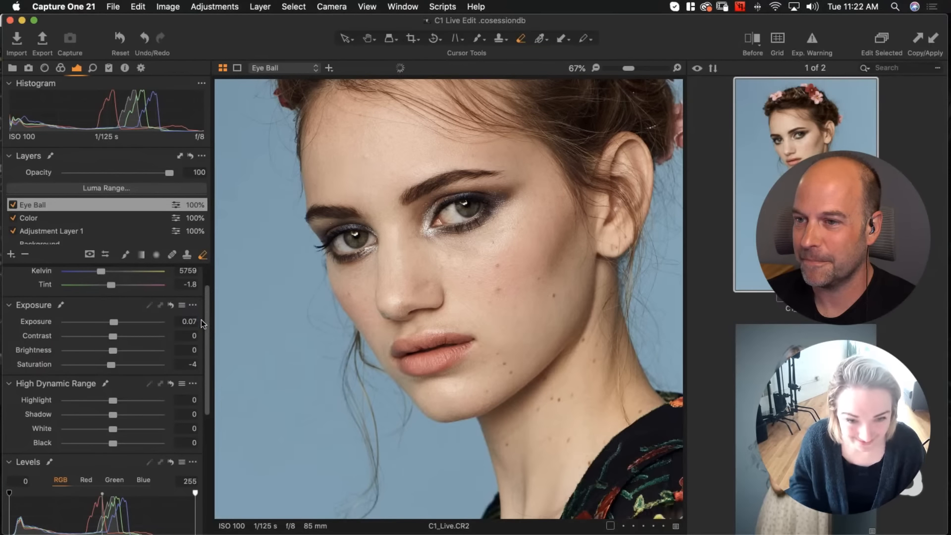
Toggle the Eye Ball layer off and on to compare the eye enhancement
click(13, 204)
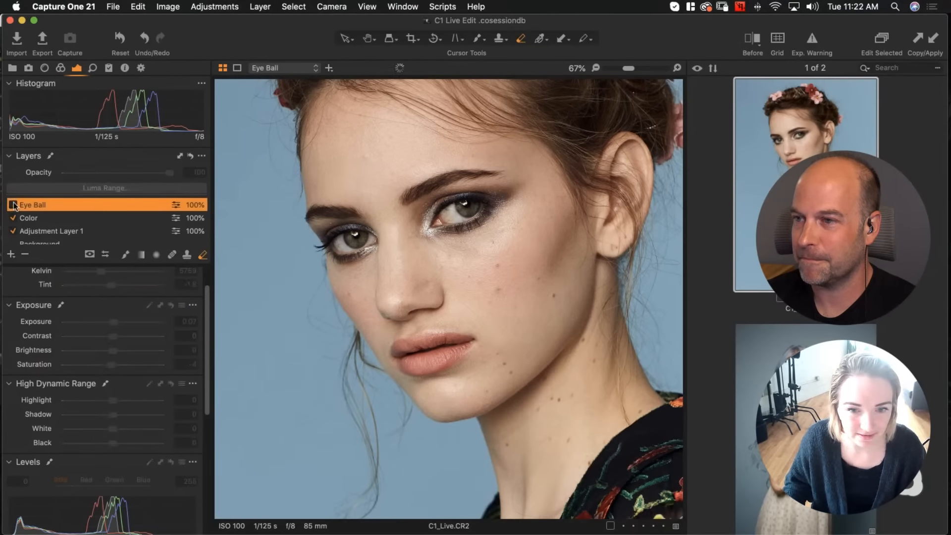
click(13, 205)
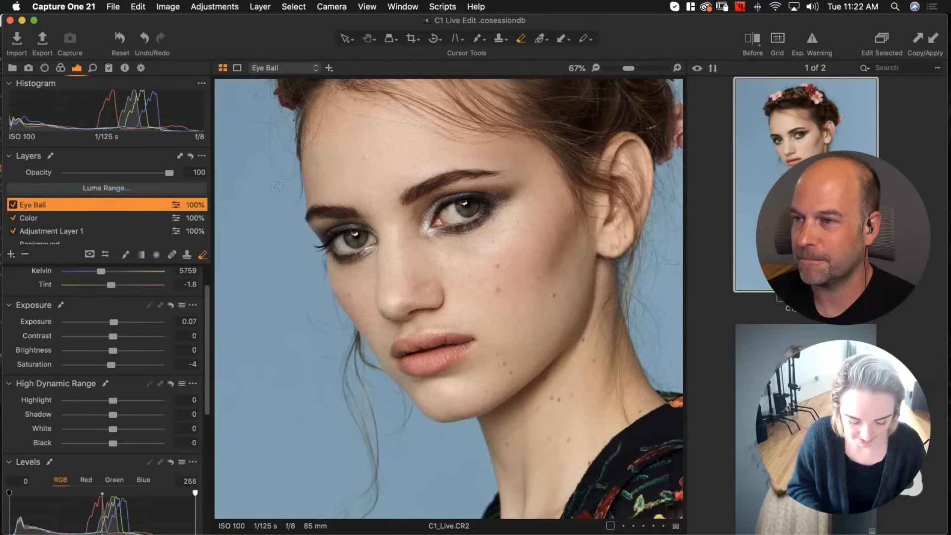
key(super+0)
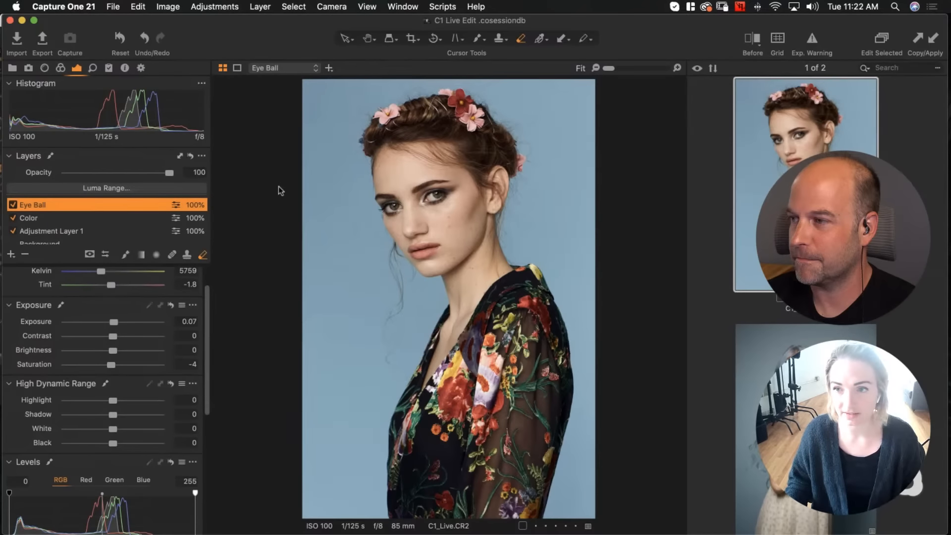
Compare before and after in a split view by sliding the divider, then close the split view
click(752, 45)
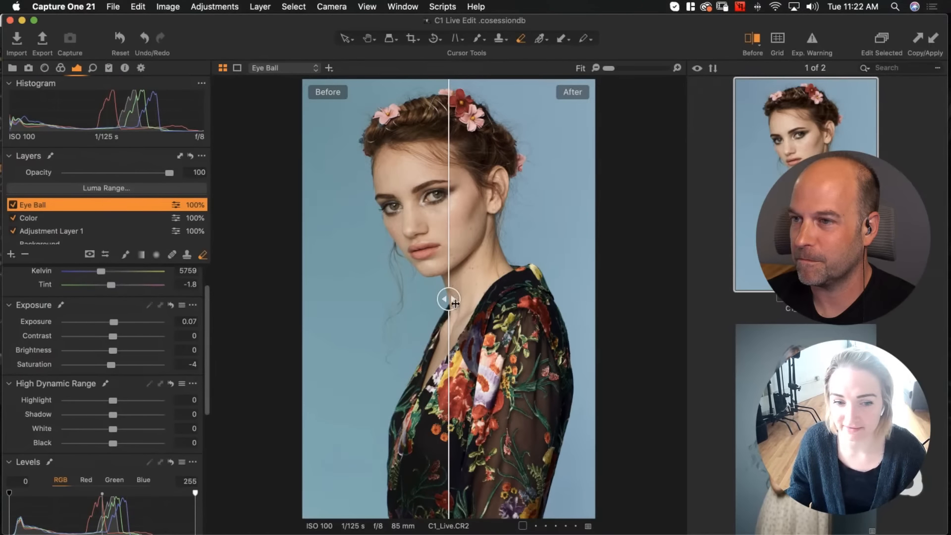
drag(451, 302, 233, 301)
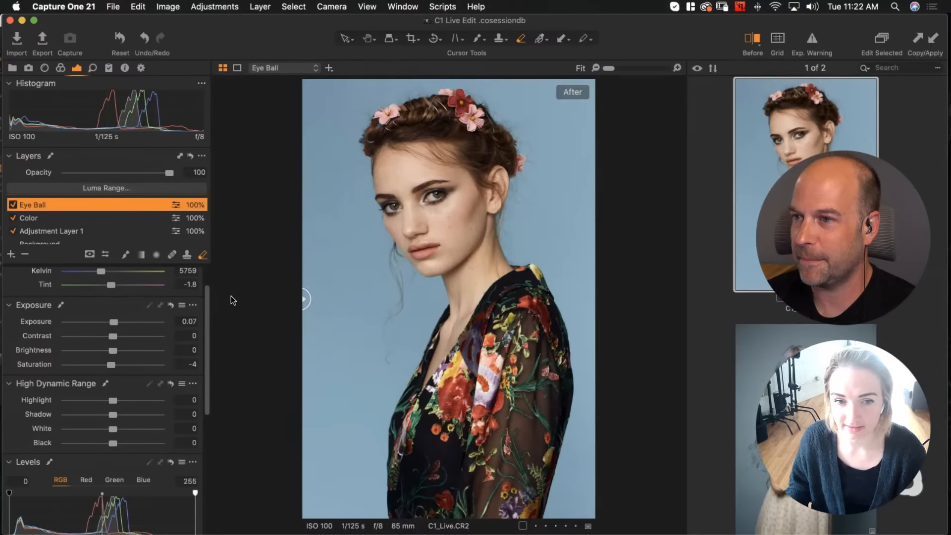
click(754, 39)
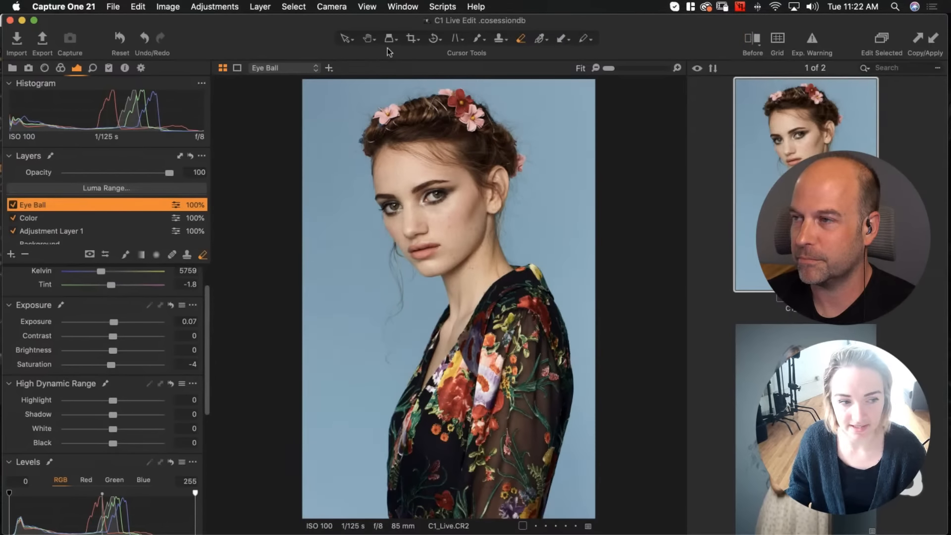
Add a new clone layer and start cloning on the background beside the neck
click(12, 255)
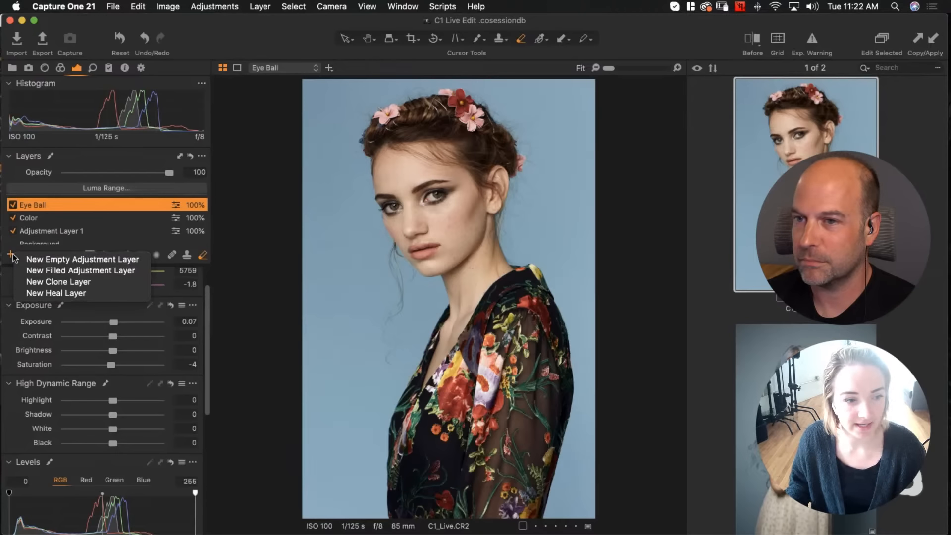
click(28, 282)
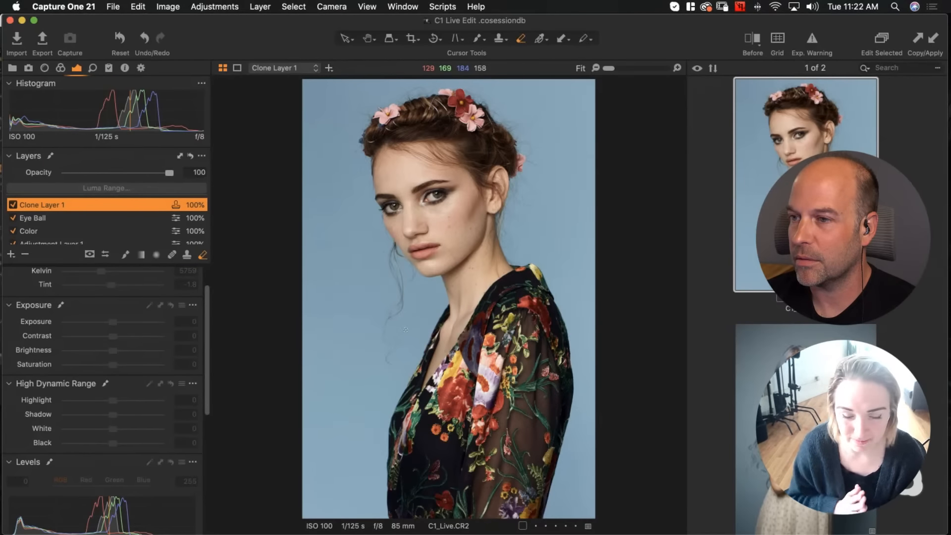
key(super+plus)
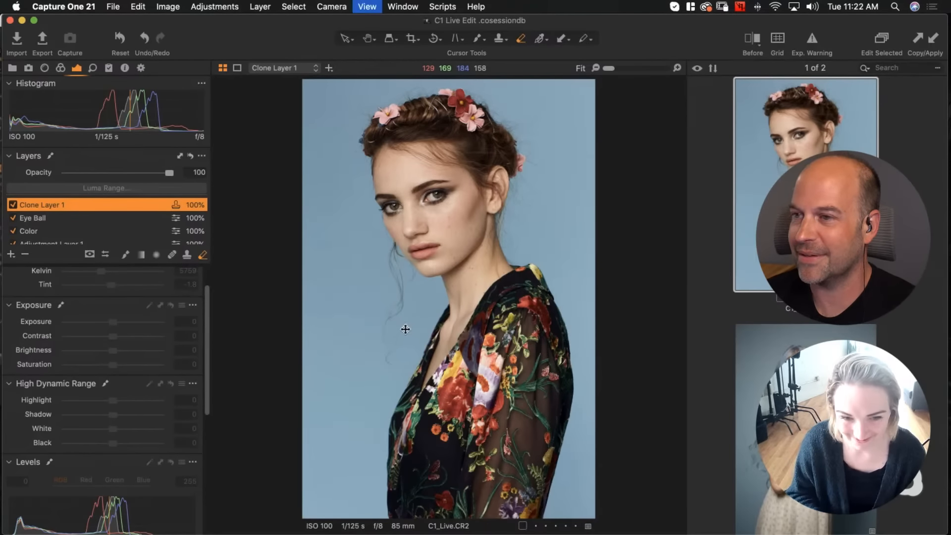
drag(382, 385, 375, 296)
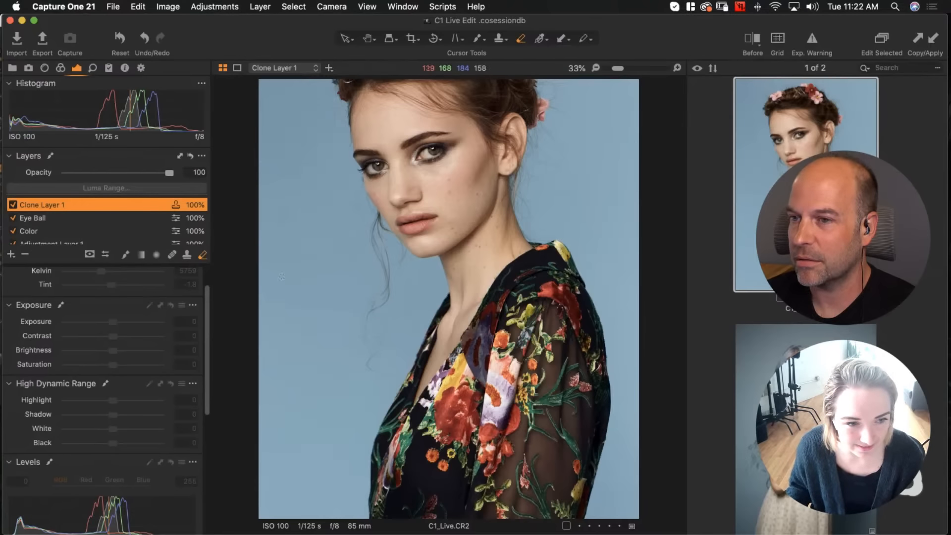
click(188, 256)
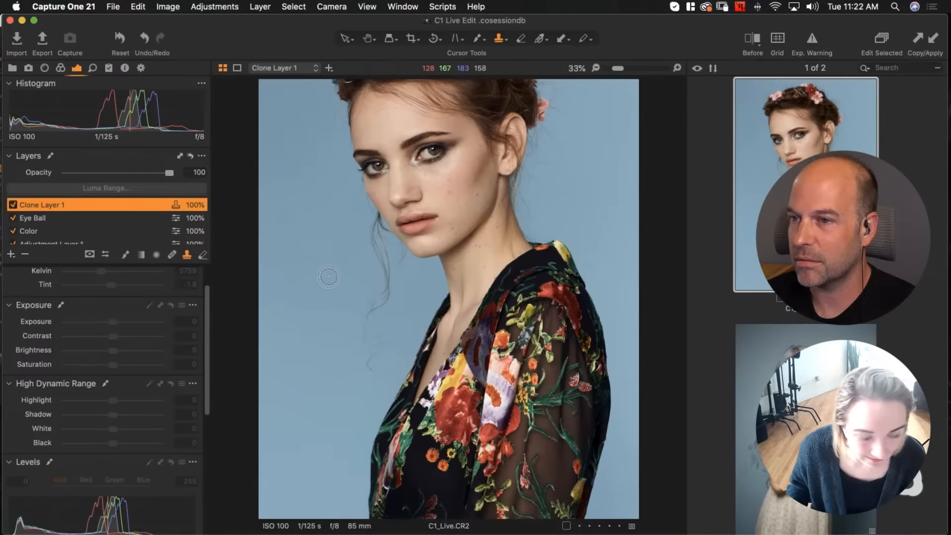
click(367, 370)
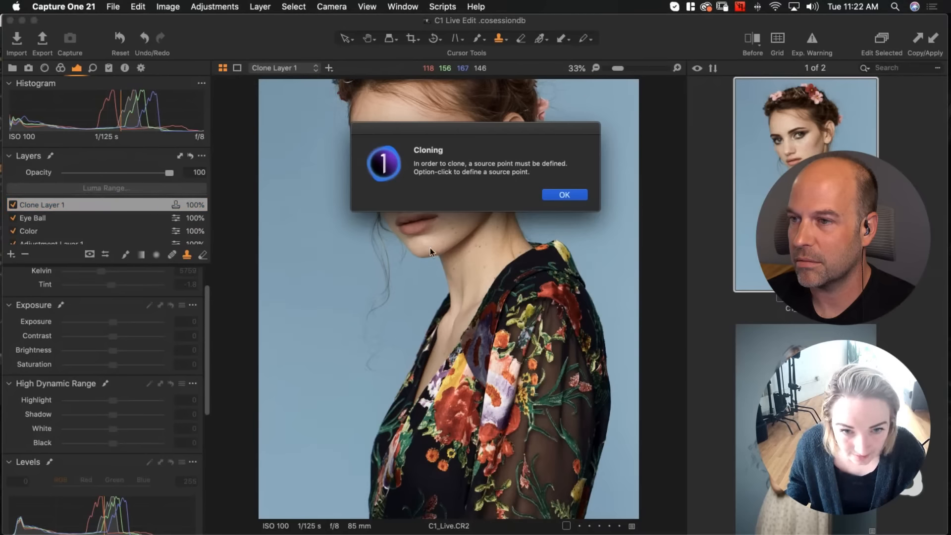
click(563, 195)
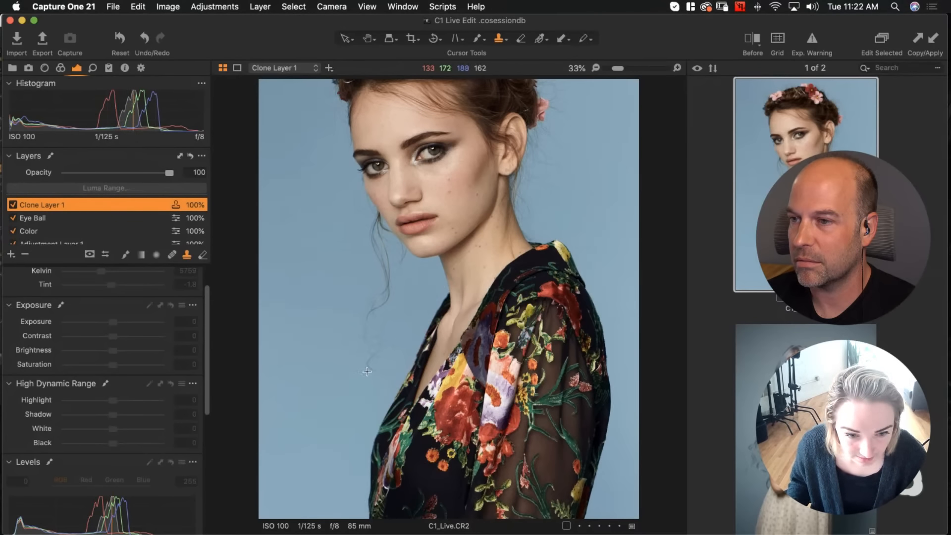
Set a clone source in the background and clone away the stray hairs beside the neck, then toggle the clone layer to compare
alt+click(340, 370)
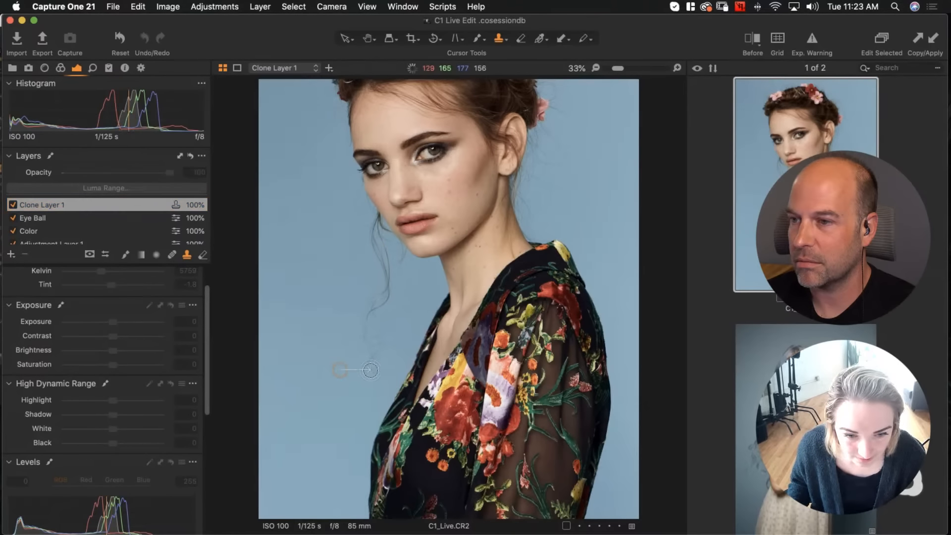
mouse_move(369, 372)
mouse_down()
mouse_move(381, 371)
mouse_move(372, 357)
mouse_up()
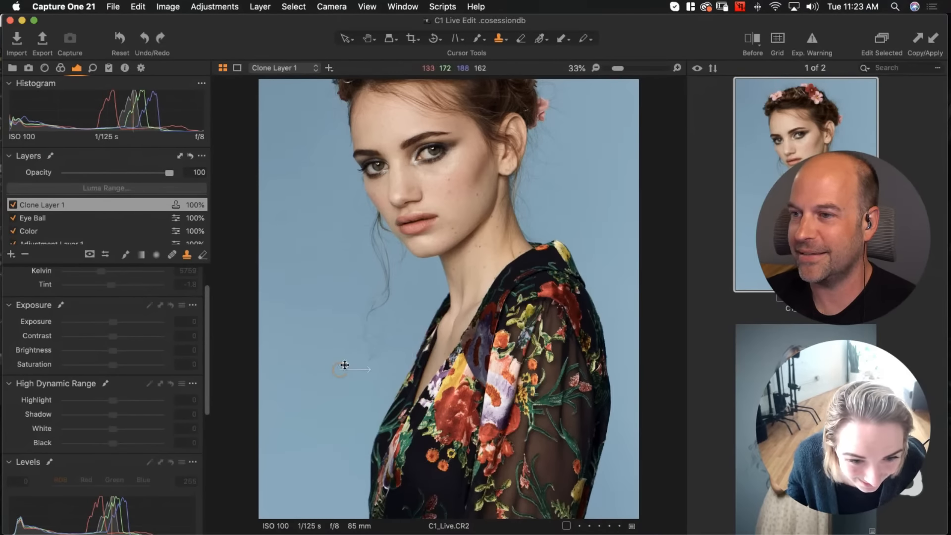
drag(336, 369, 313, 369)
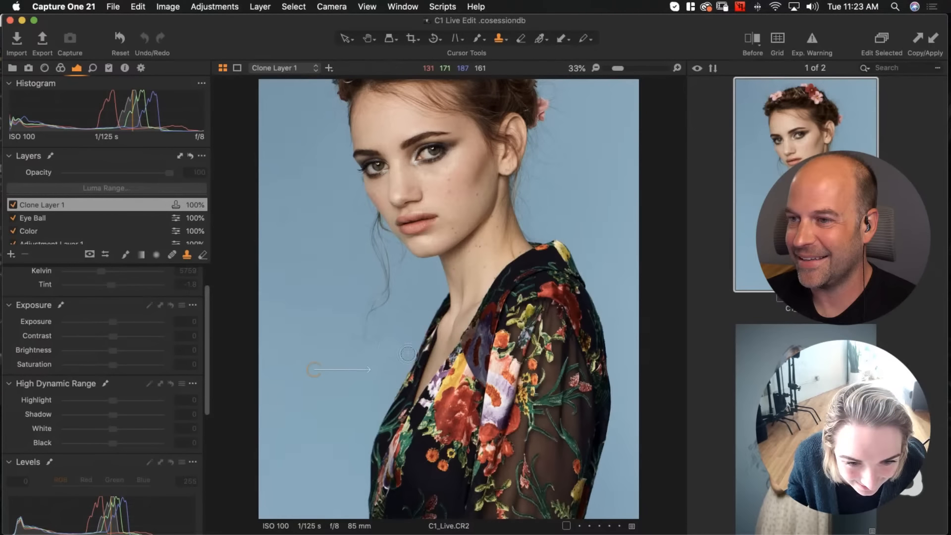
drag(367, 325, 366, 343)
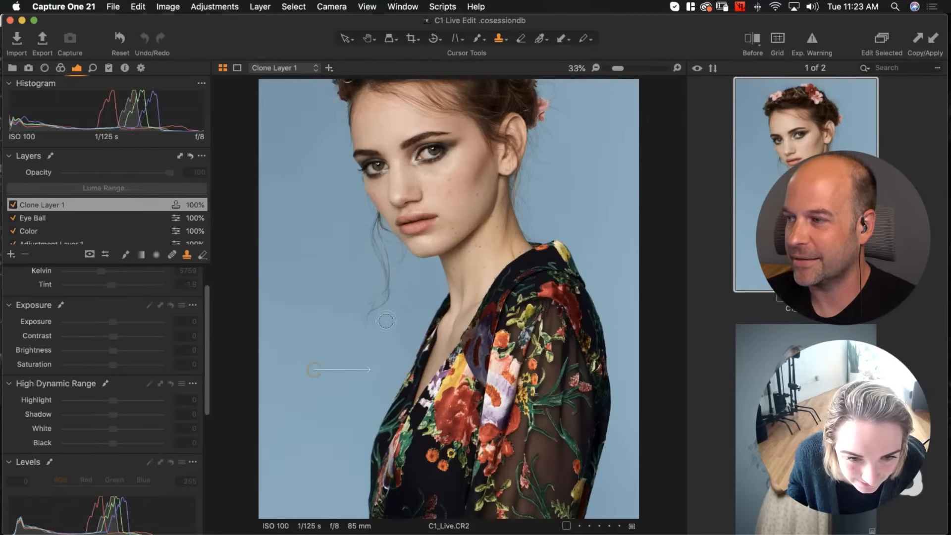
drag(386, 321, 384, 341)
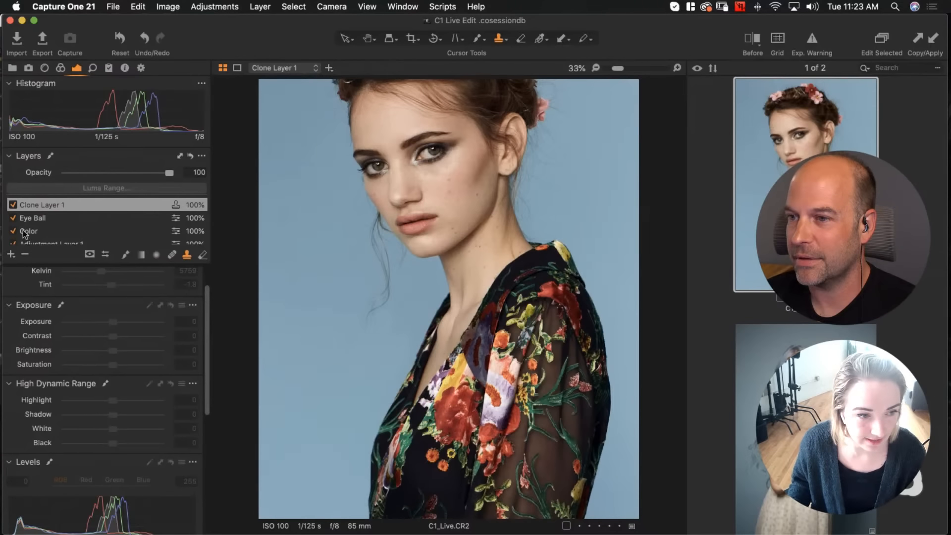
click(13, 205)
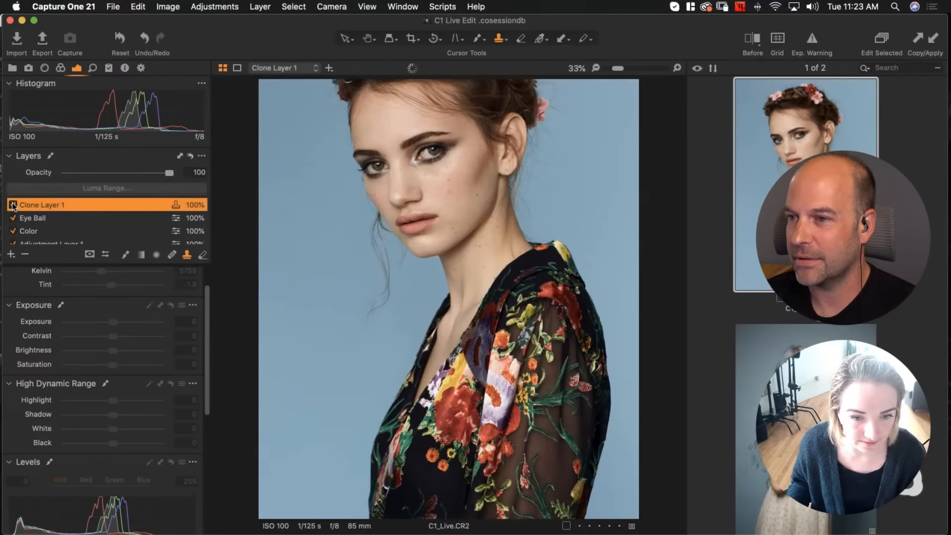
Review the hair cleanup by toggling the clone layer, fitting the portrait to the viewer and comparing before and after in split view
click(13, 206)
click(12, 205)
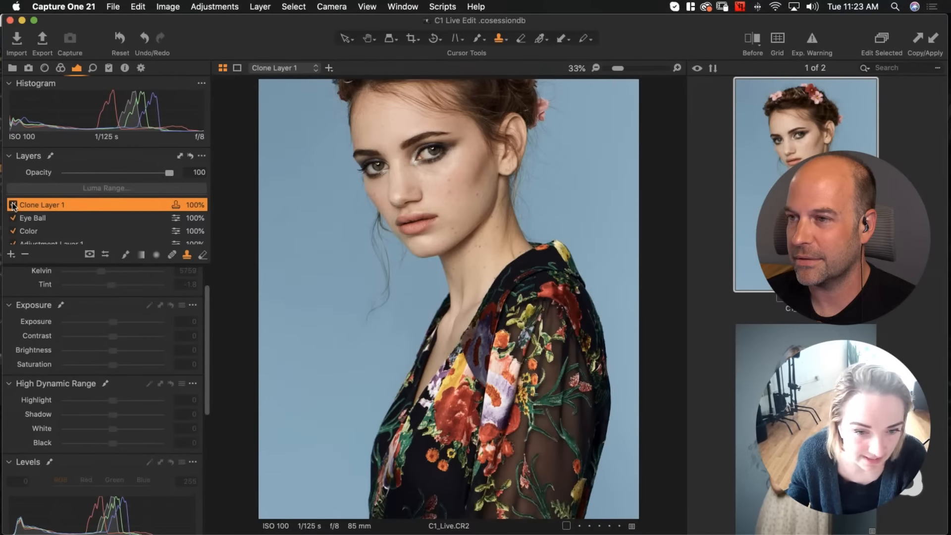
click(13, 205)
click(13, 206)
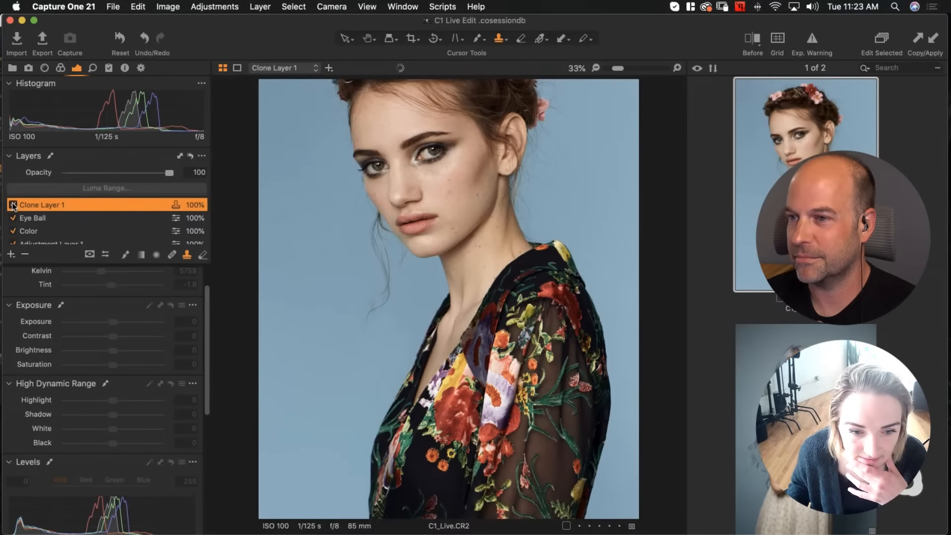
key(super+0)
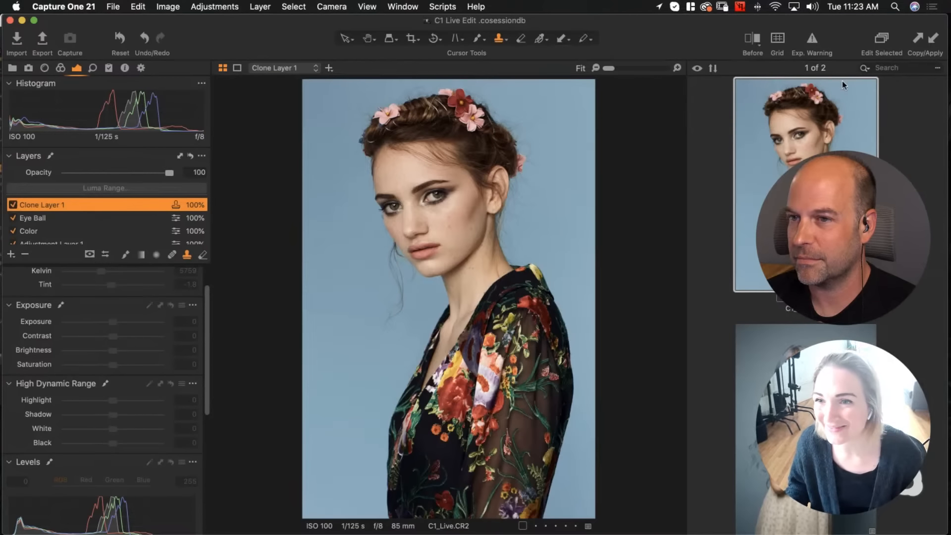
click(753, 38)
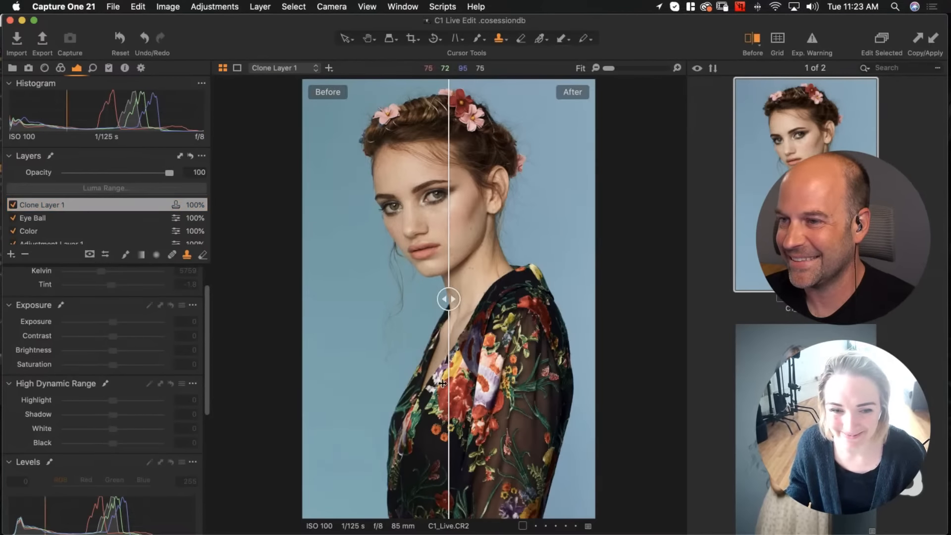
mouse_move(449, 299)
mouse_down()
mouse_move(660, 310)
mouse_move(513, 299)
mouse_move(276, 311)
mouse_up()
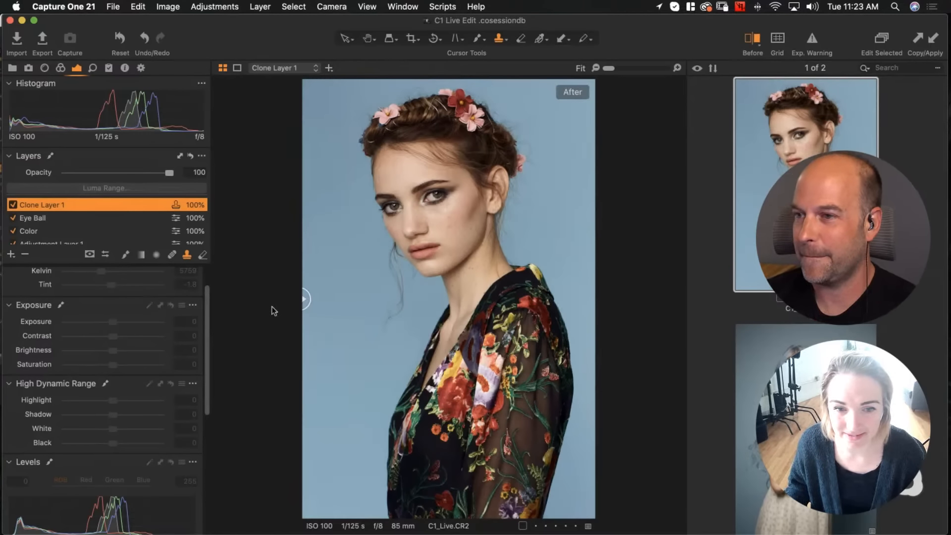
drag(274, 310, 296, 301)
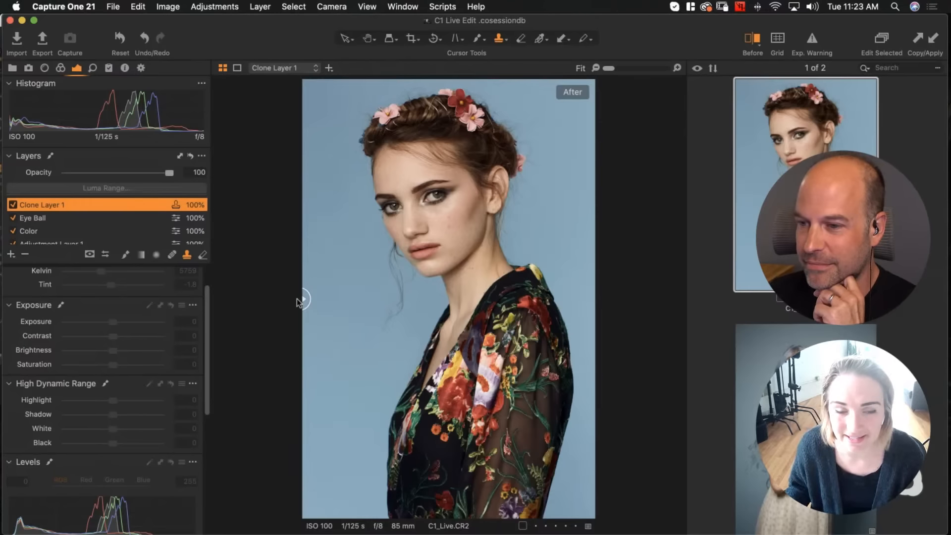
mouse_move(297, 299)
mouse_down()
mouse_move(593, 303)
mouse_move(293, 305)
mouse_move(580, 296)
mouse_move(292, 299)
mouse_up()
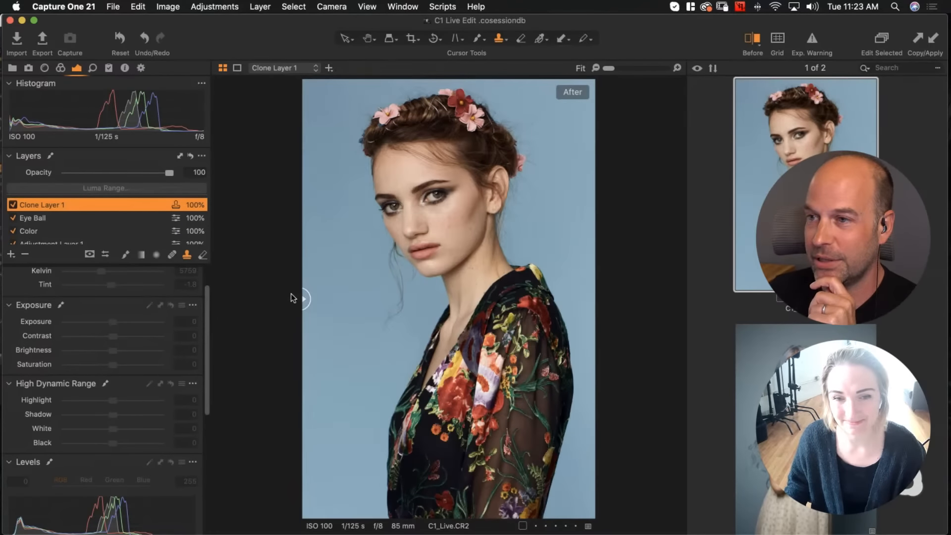
click(748, 44)
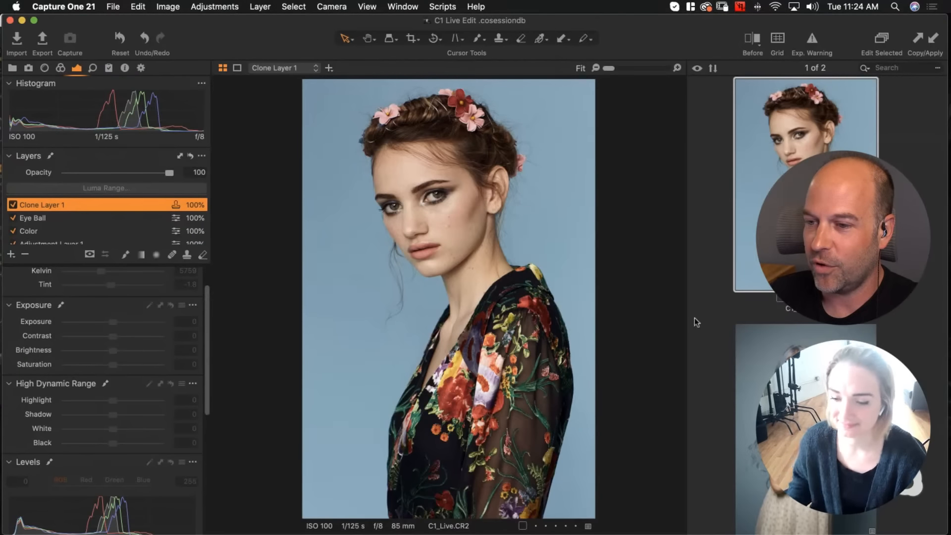
On the Color layer, push the Color Balance shadow tint towards blue
click(888, 507)
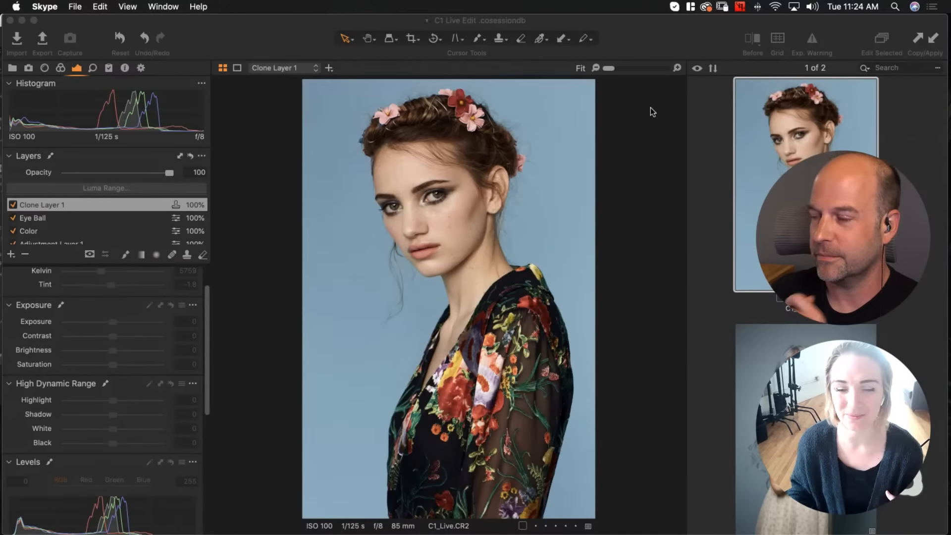
click(60, 68)
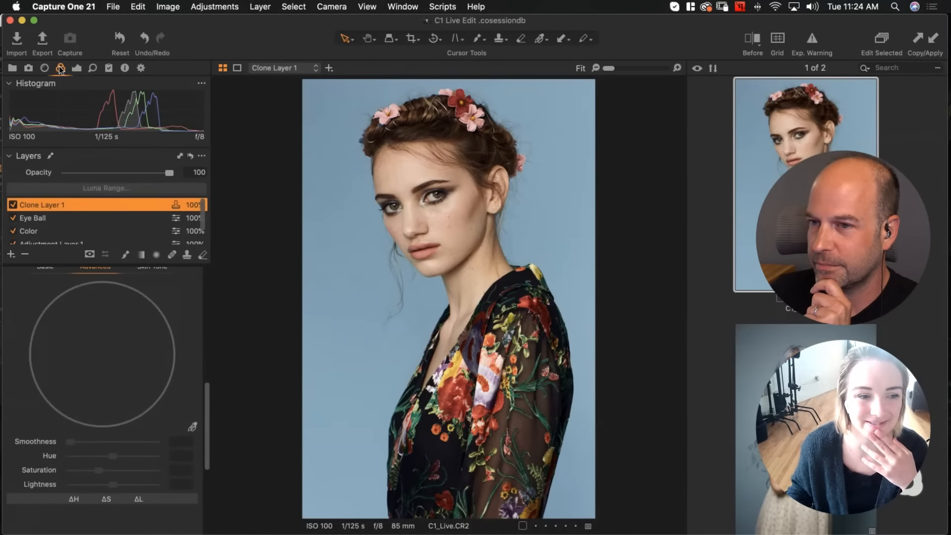
scroll(105, 300, up, 5)
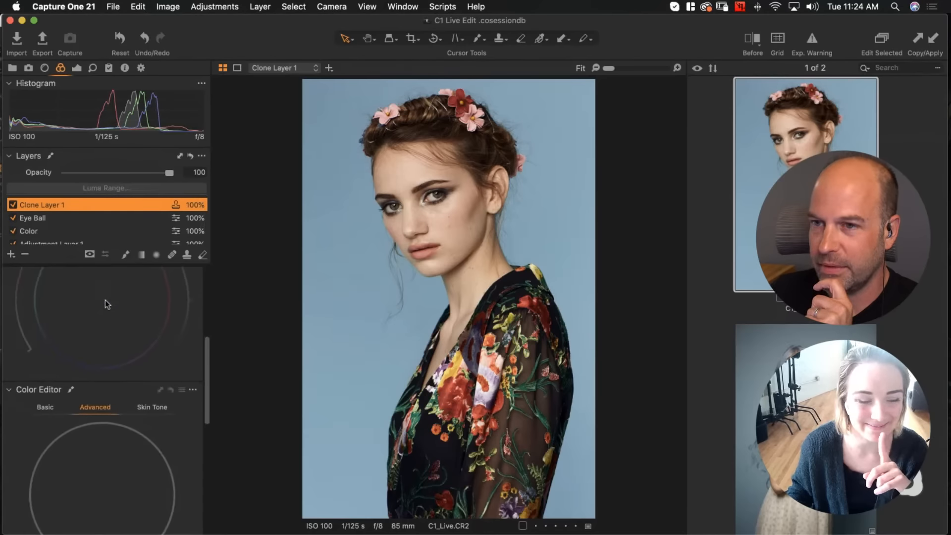
click(35, 231)
scroll(97, 368, down, 3)
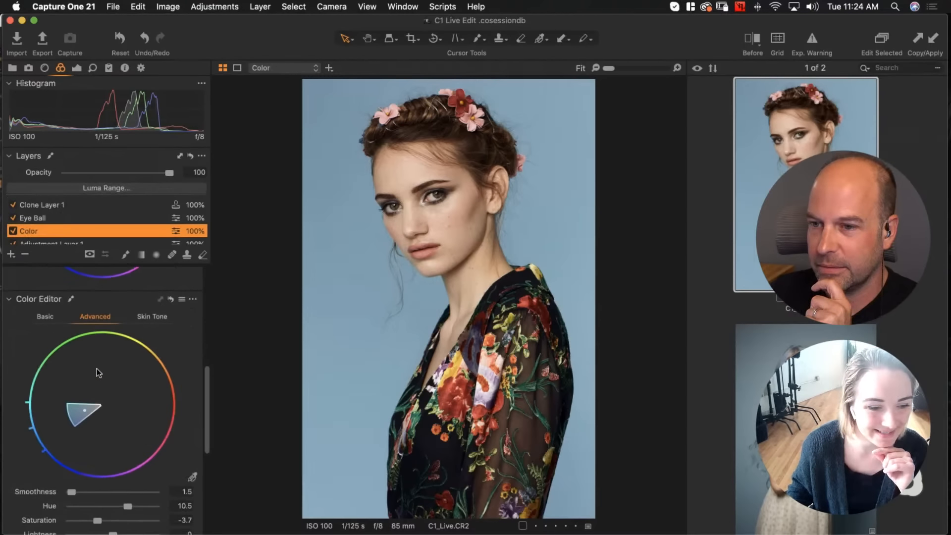
scroll(97, 368, up, 5)
scroll(97, 369, up, 2)
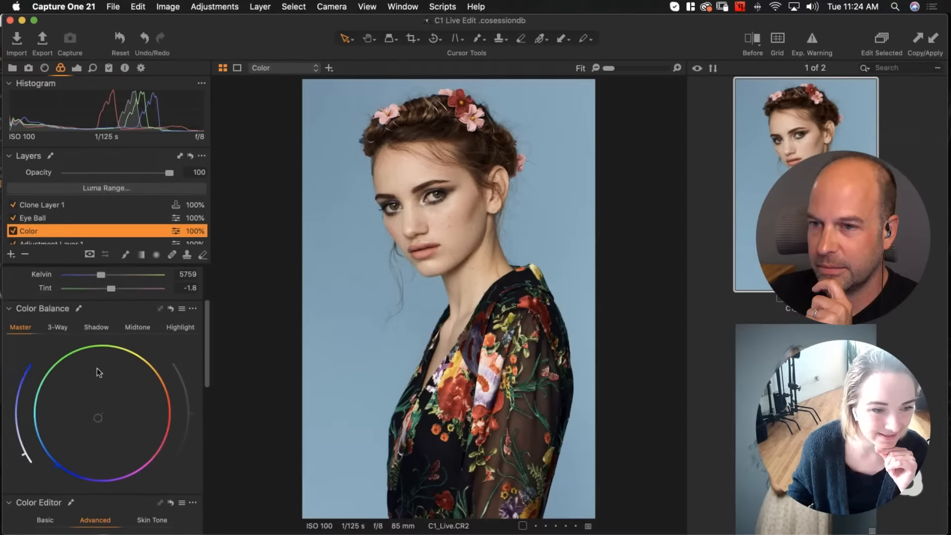
click(97, 328)
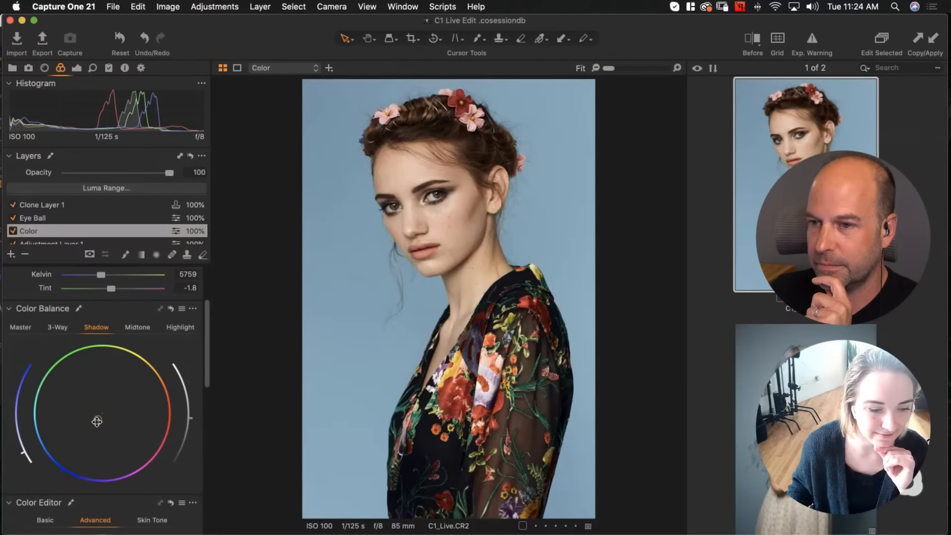
drag(97, 422, 146, 357)
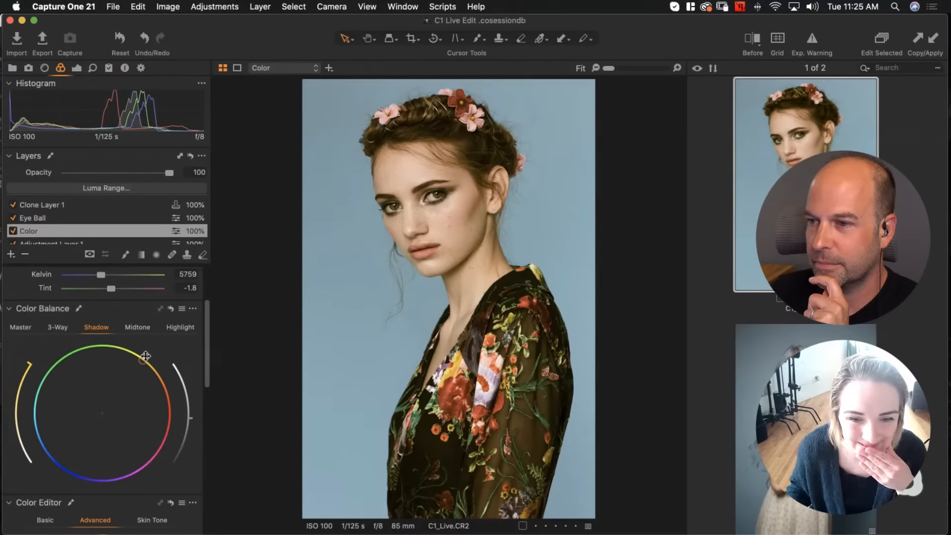
drag(146, 356, 75, 466)
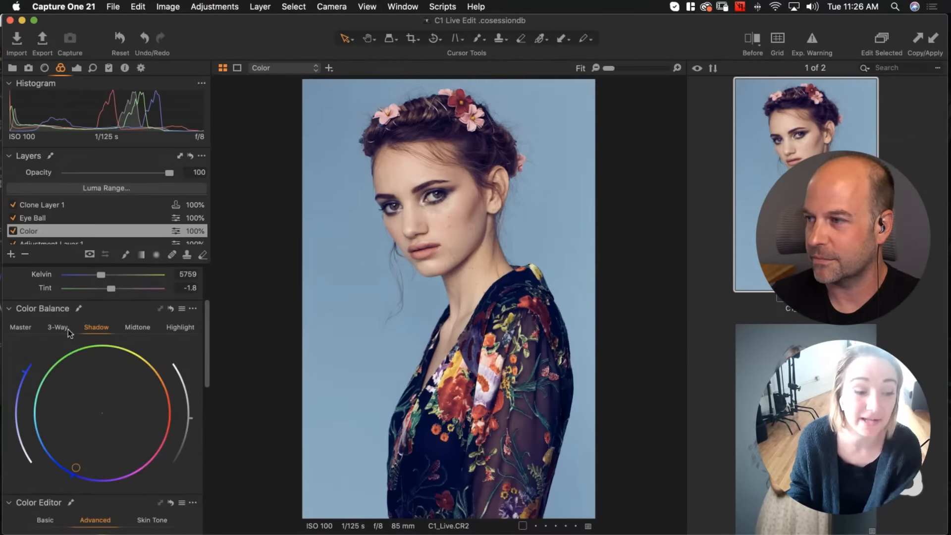
Check the Levels channels, then lower the Color Balance shadow lightness slightly on the Color layer
click(77, 68)
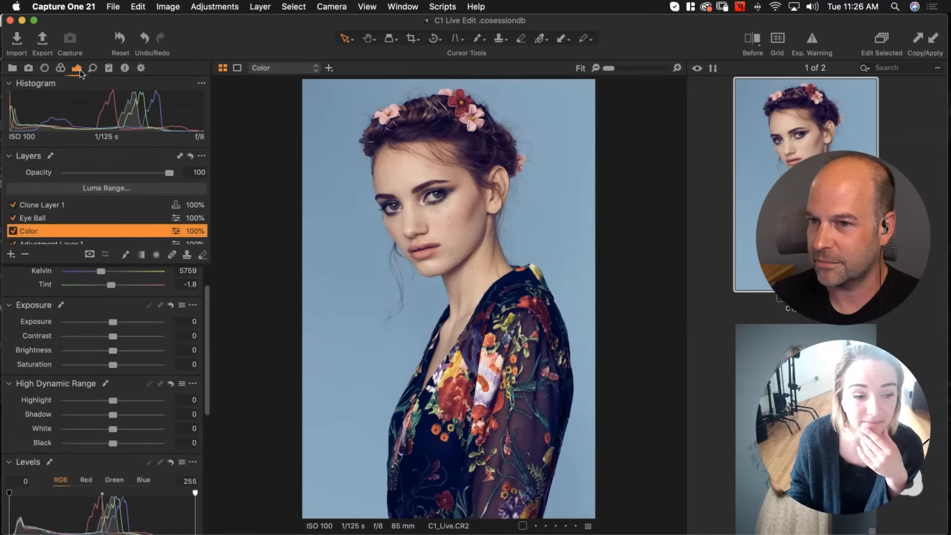
scroll(118, 342, down, 5)
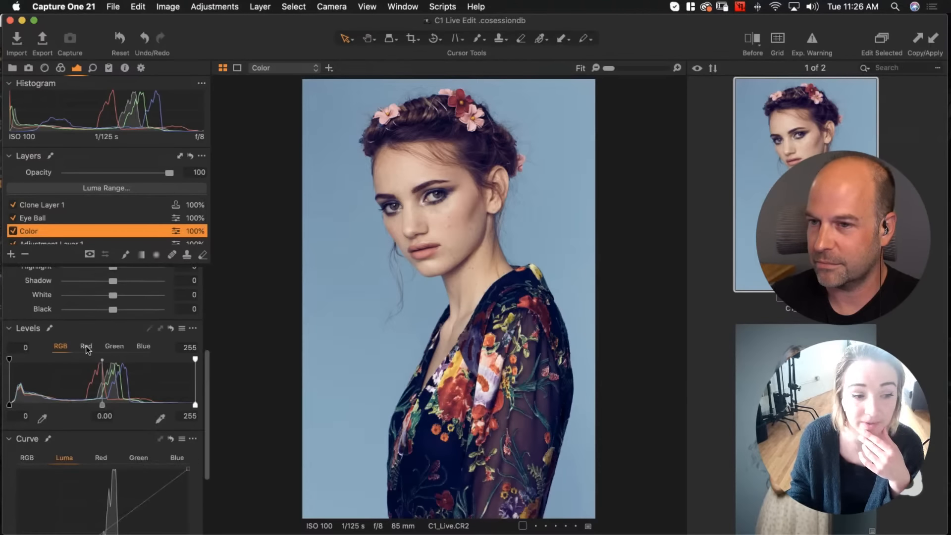
click(87, 347)
click(115, 346)
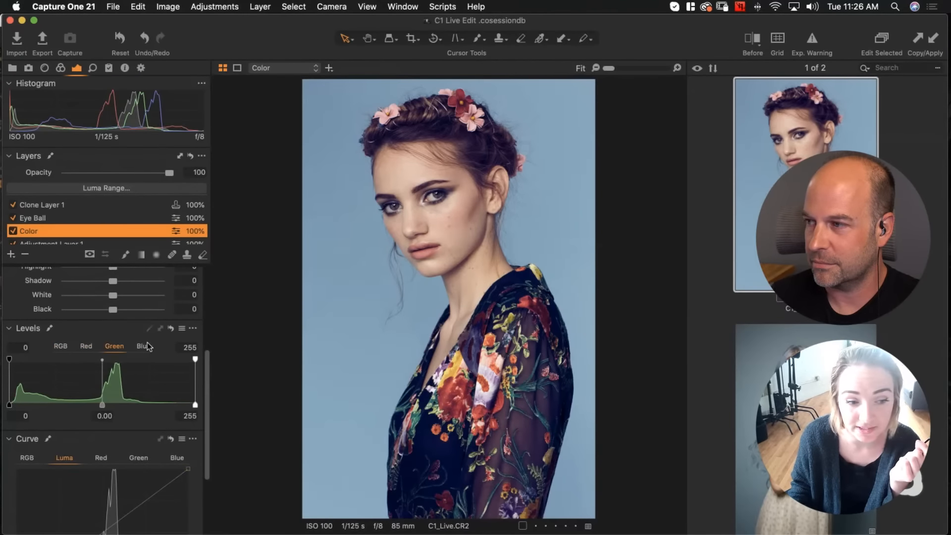
click(144, 347)
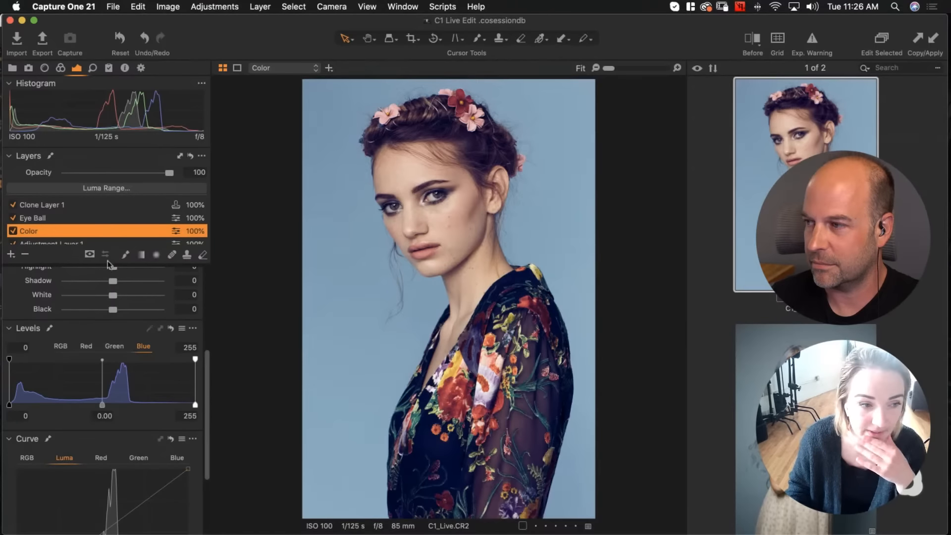
click(62, 68)
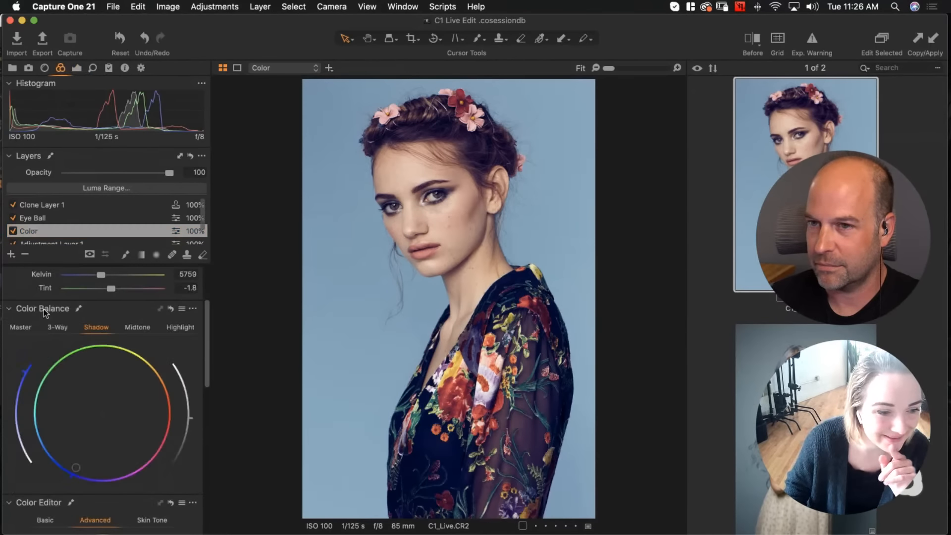
drag(14, 453, 17, 464)
Raise the Levels output black point slightly in the Blue channel and to 2 in the Red channel
click(75, 69)
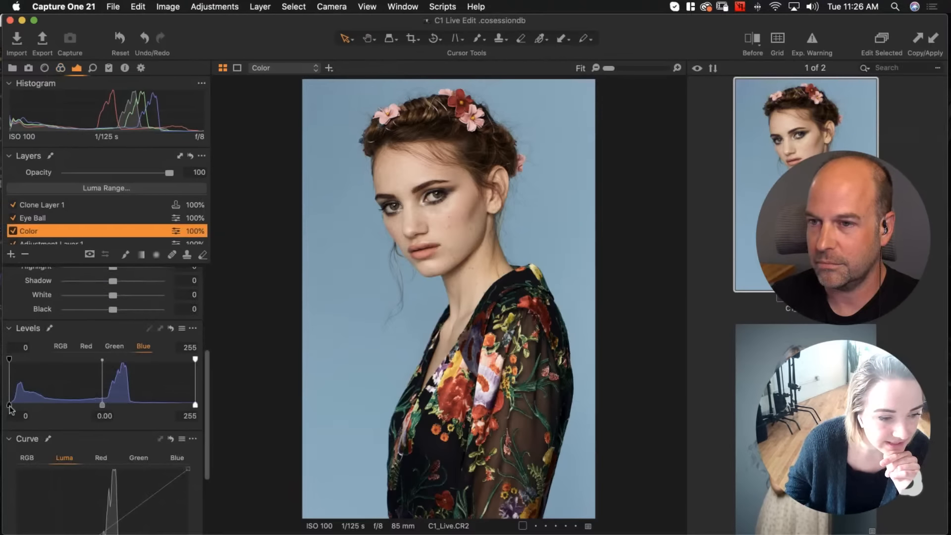
drag(9, 404, 19, 405)
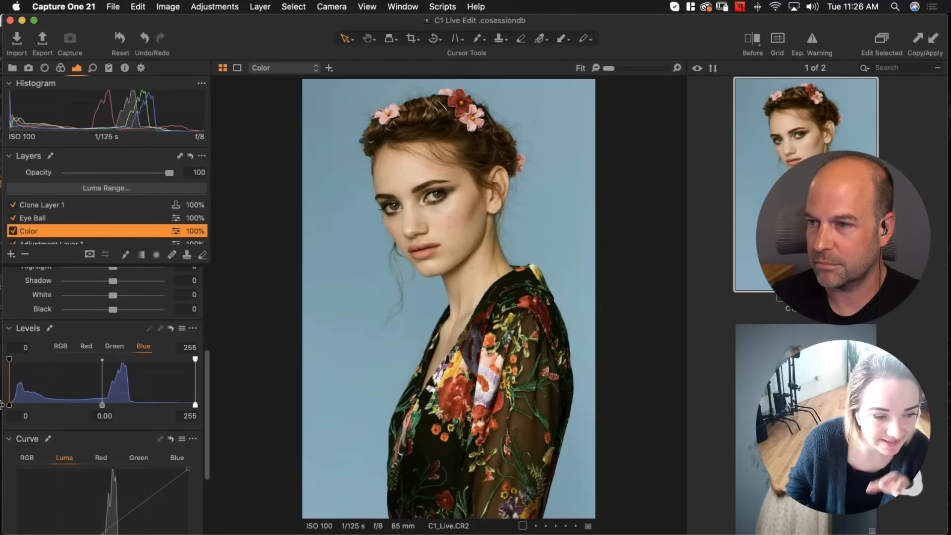
click(86, 347)
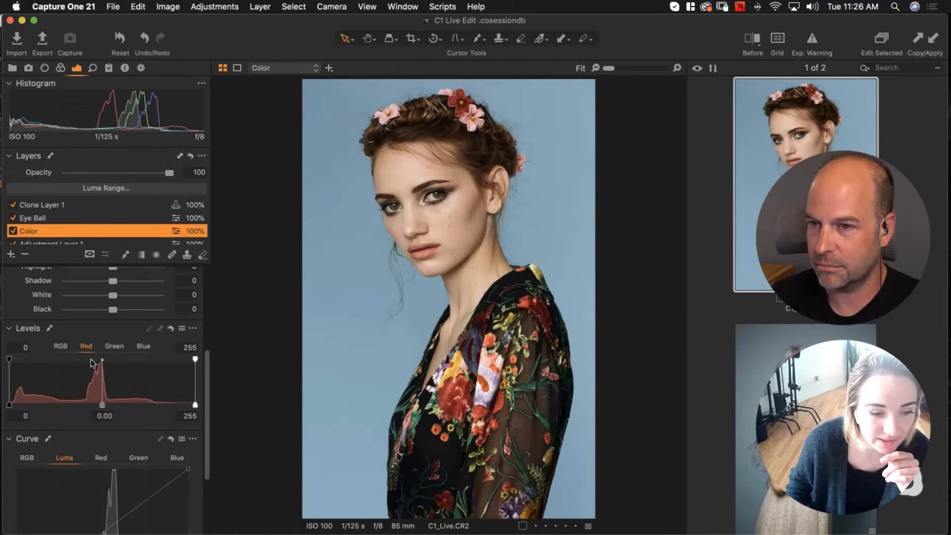
drag(10, 405, 11, 404)
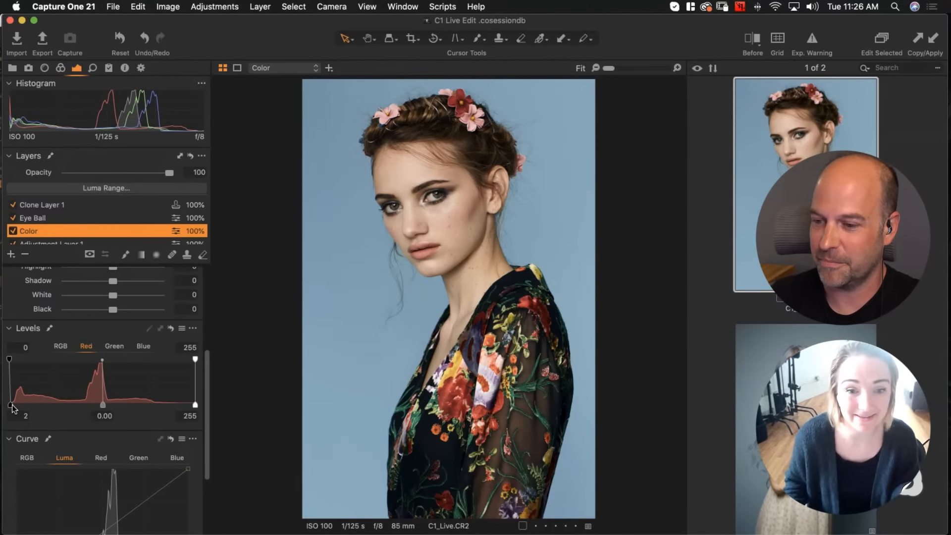
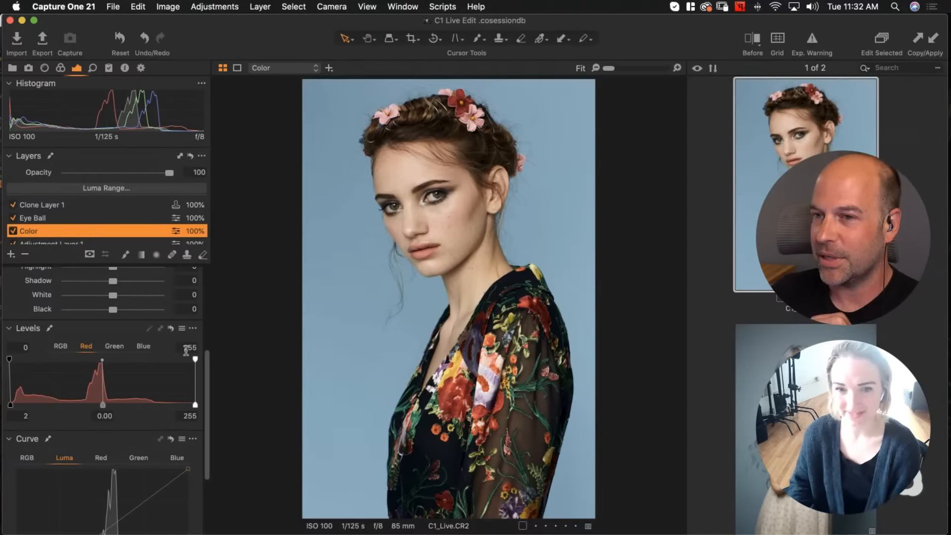
Compare the edited portrait against the original in split before/after view, sliding the divider across the image
click(757, 39)
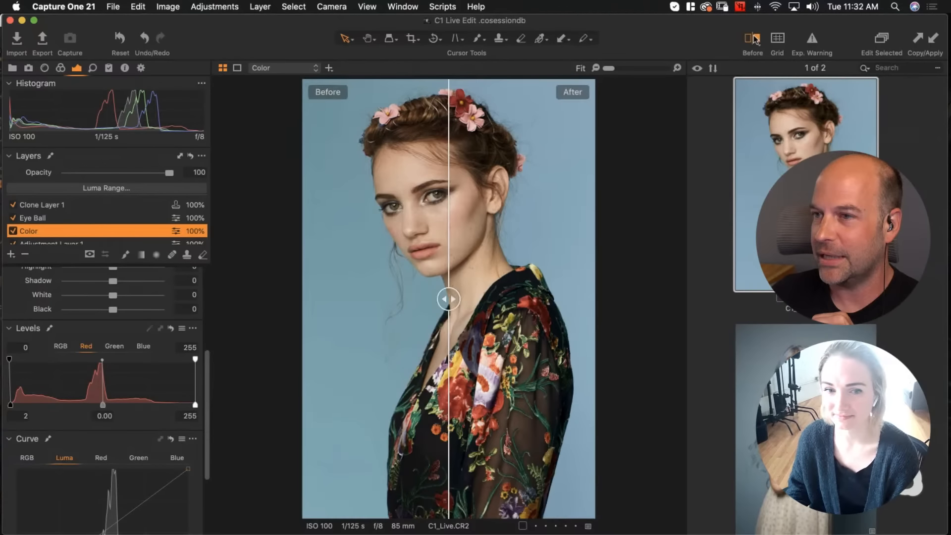
drag(444, 298, 265, 316)
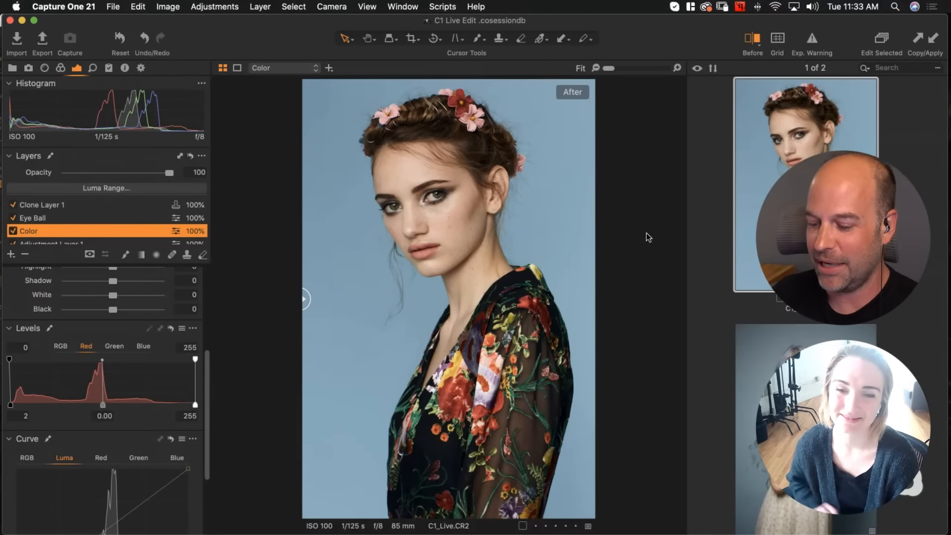